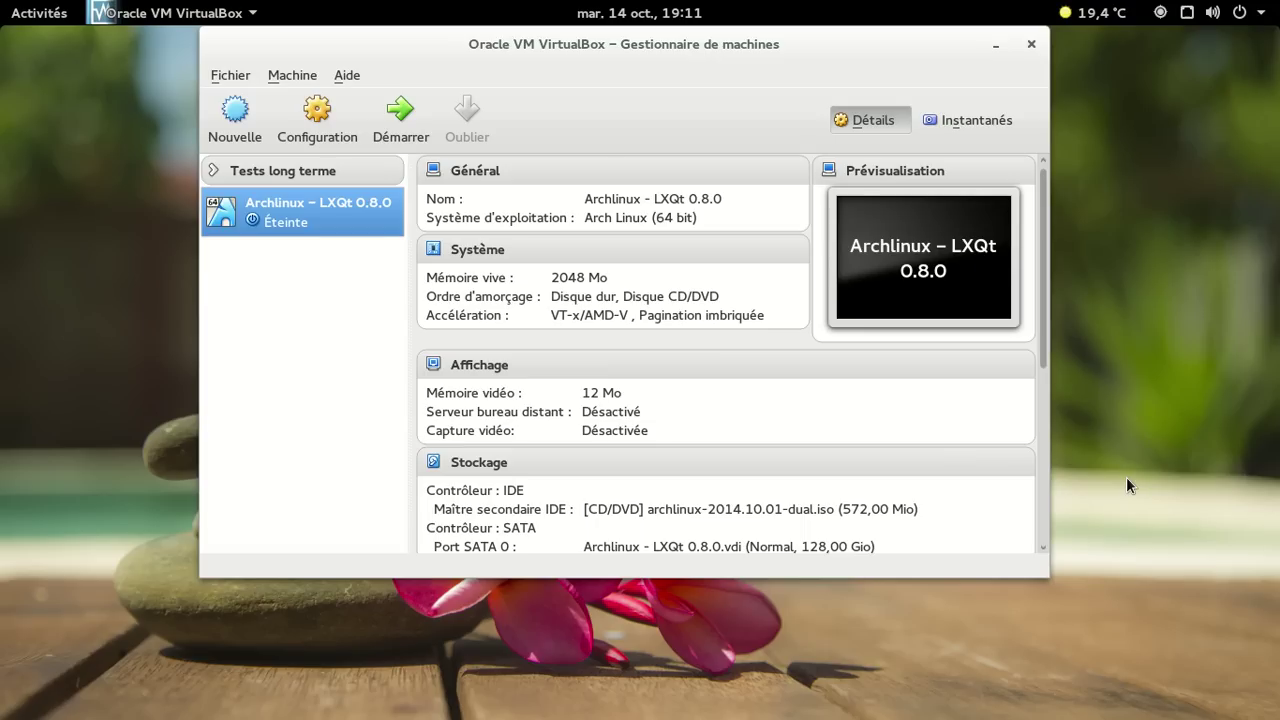
Start the Archlinux - LXQt 0.8.0 virtual machine, boot Linux and switch the machine to full screen
key("Return")
left_click(994, 46)
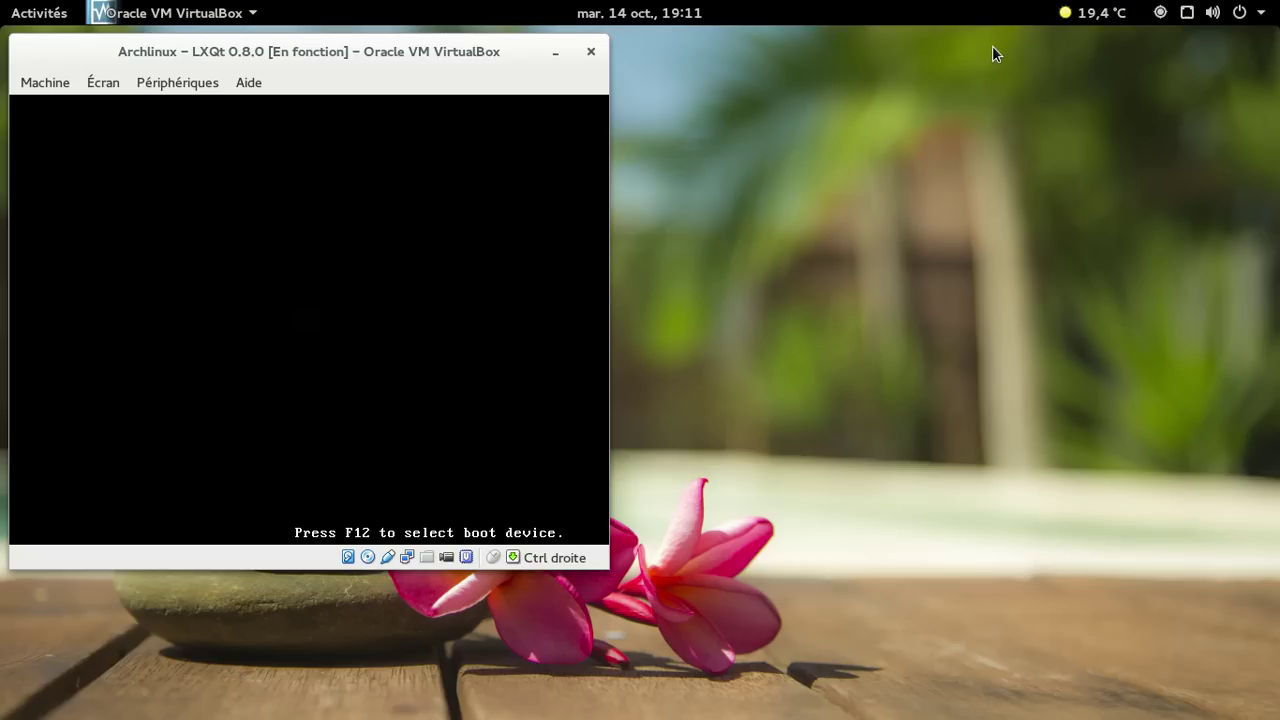
key("Return")
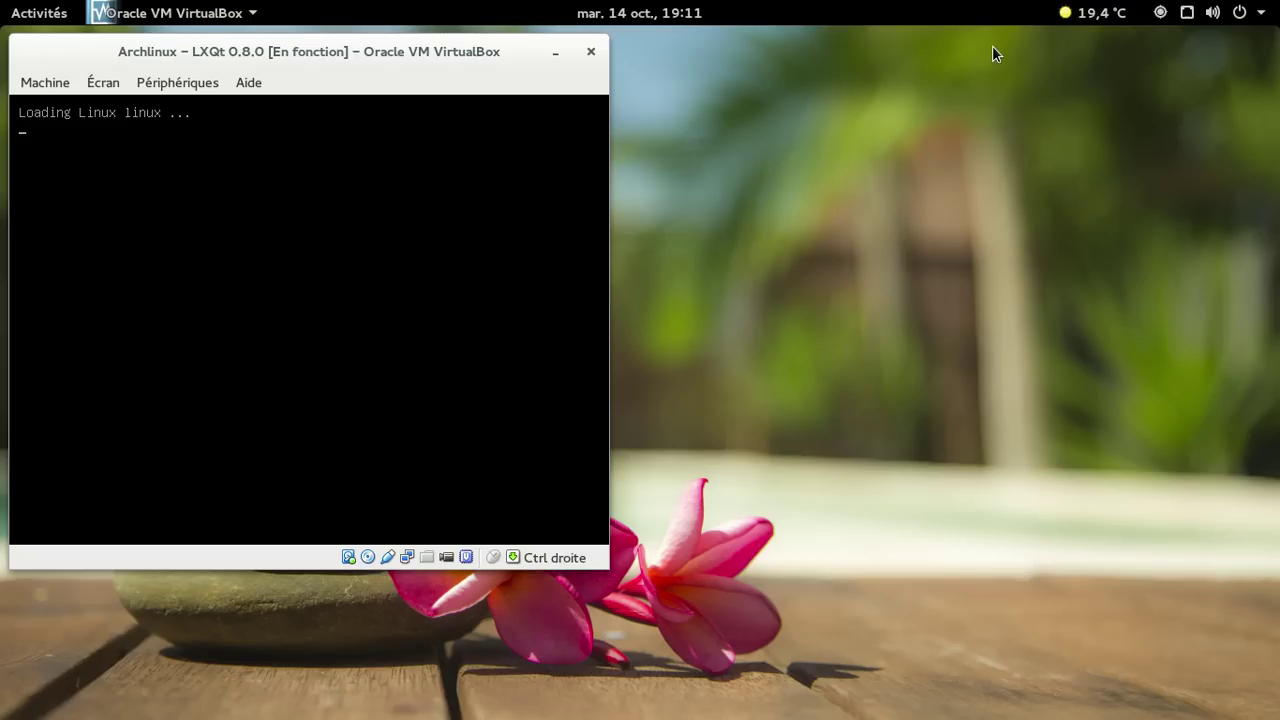
key("ctrl+f")
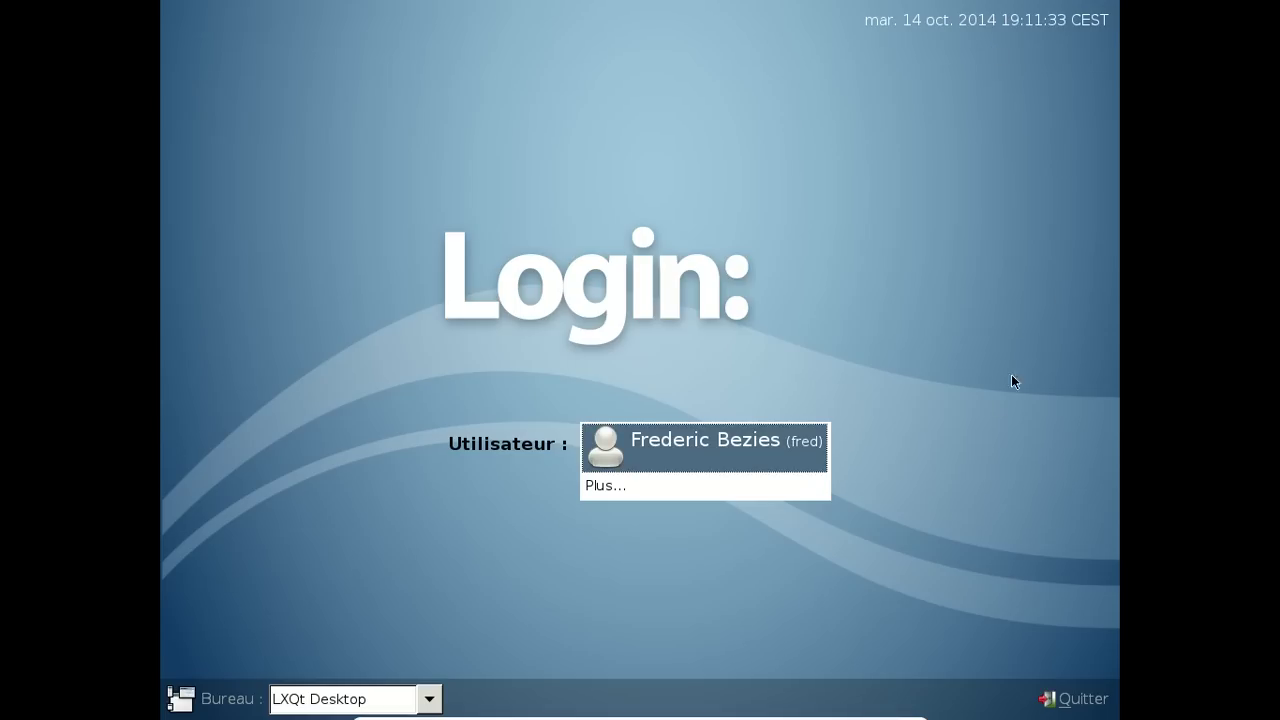
Log in to the LXQt Desktop session by choosing the listed user and entering the account password
left_click(756, 462)
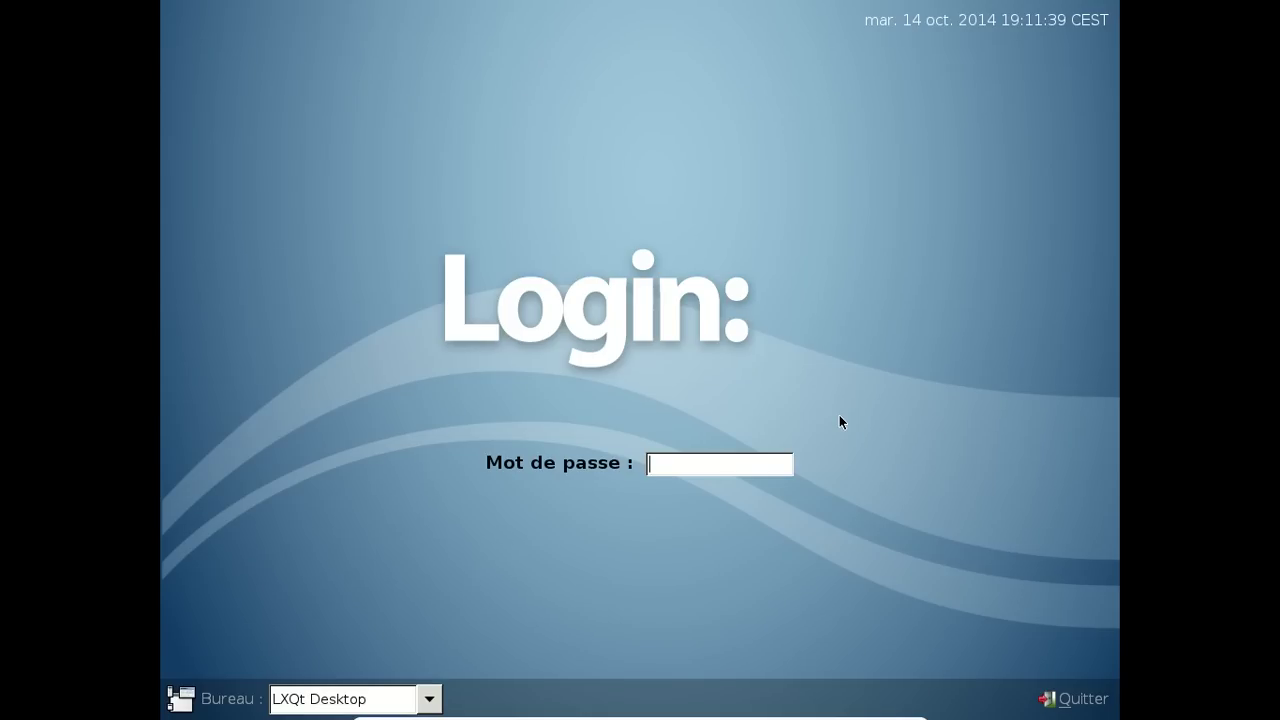
type("••••••••")
key("Return")
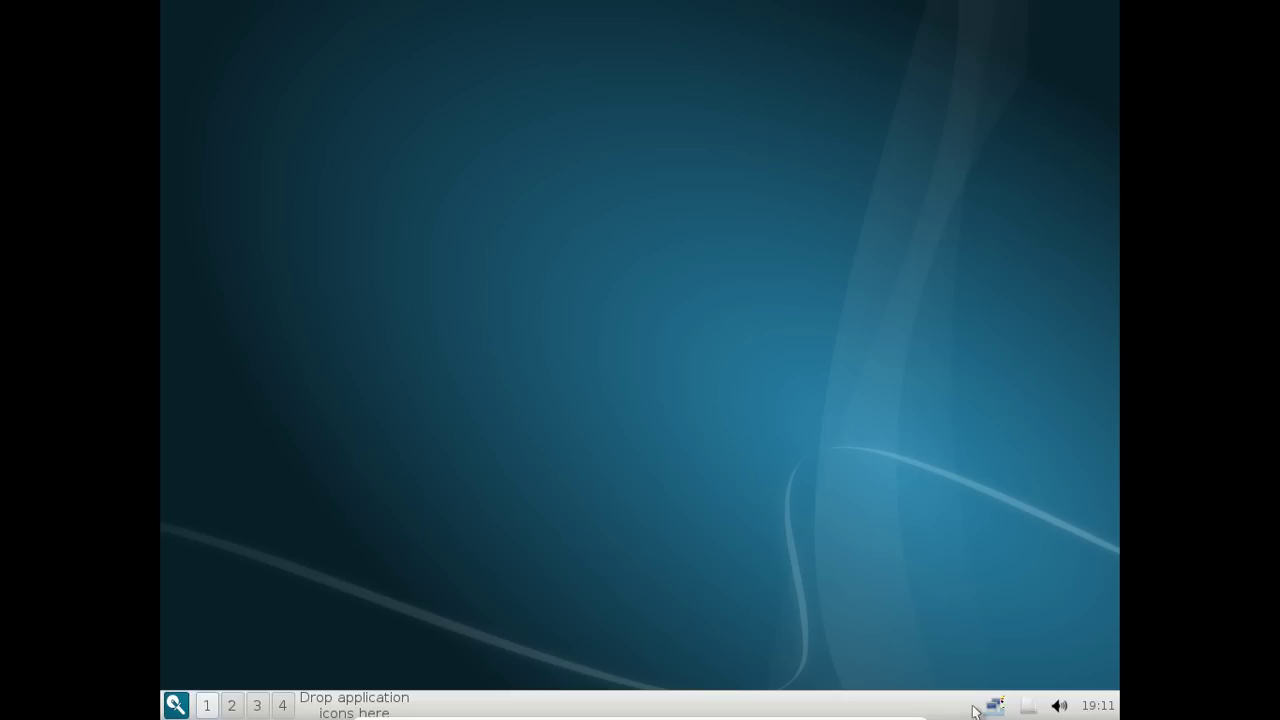
Inspect the panel's removable media list and its clock, closing each again
mouse_move(996, 708)
left_click(1028, 707)
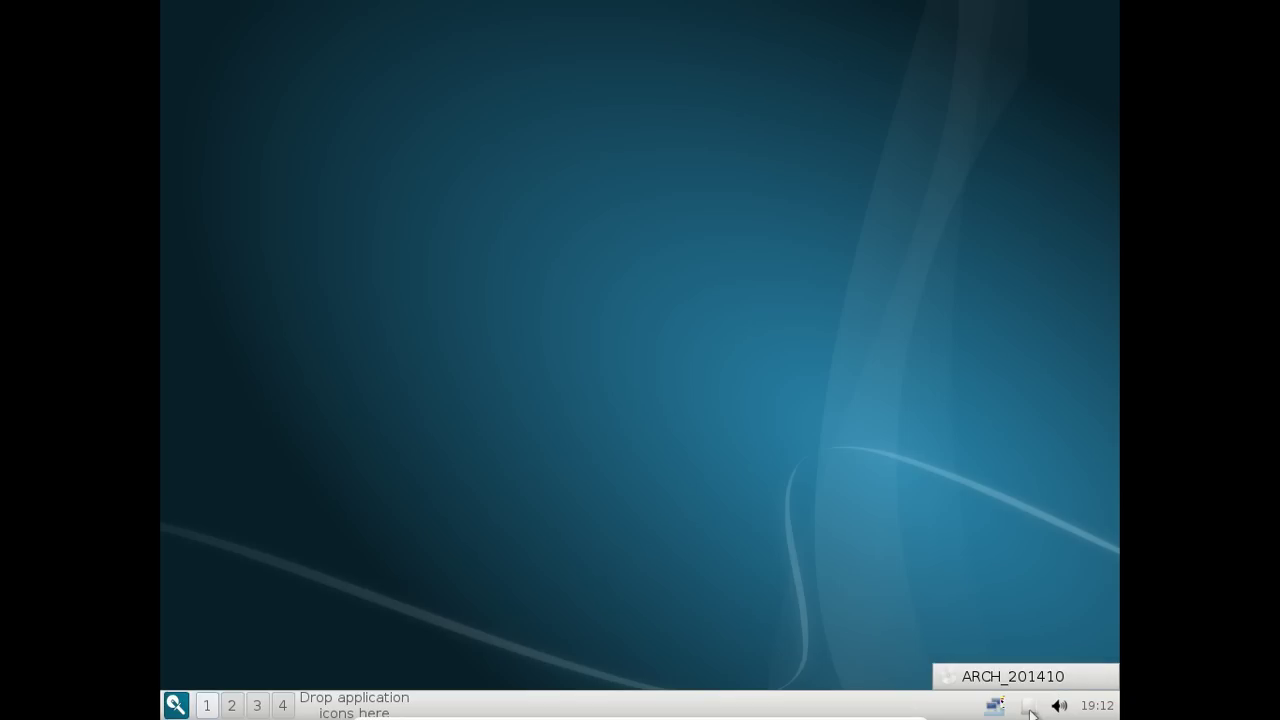
left_click(1030, 710)
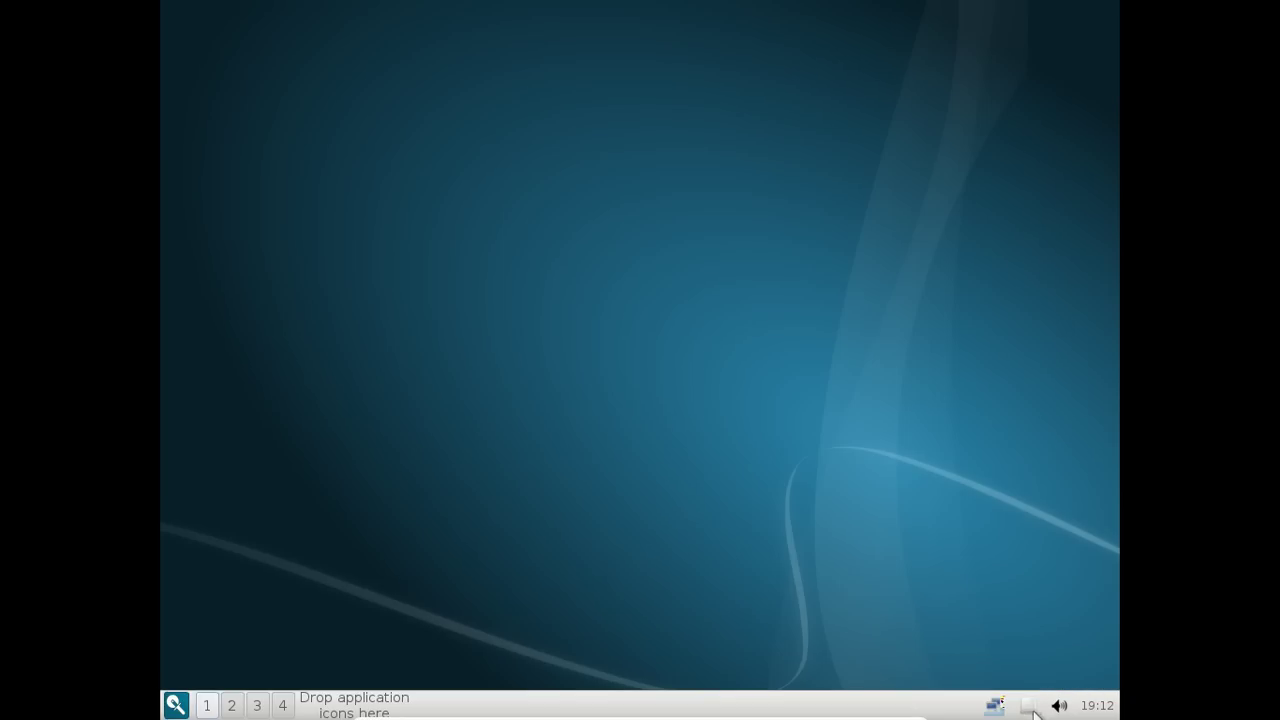
left_click(1100, 709)
left_click(1100, 709)
Open the About LXQt window to read the desktop's version information, and close it
left_click(183, 706)
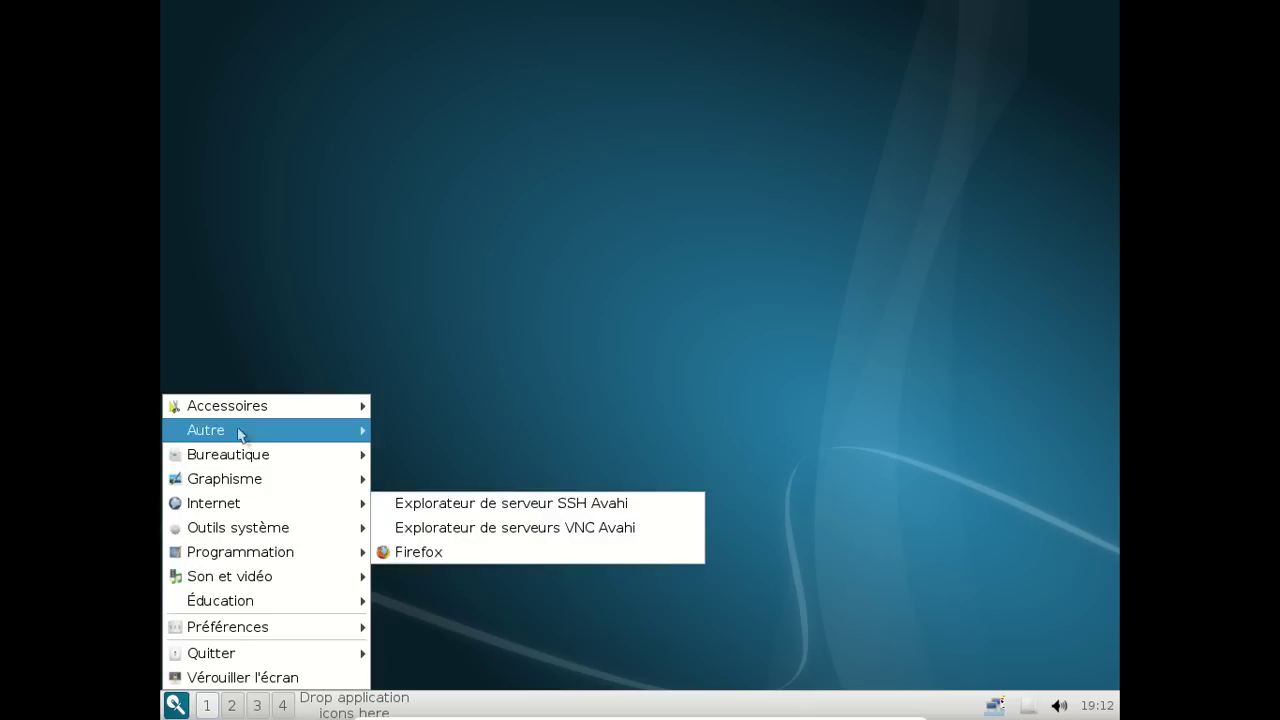
mouse_move(241, 413)
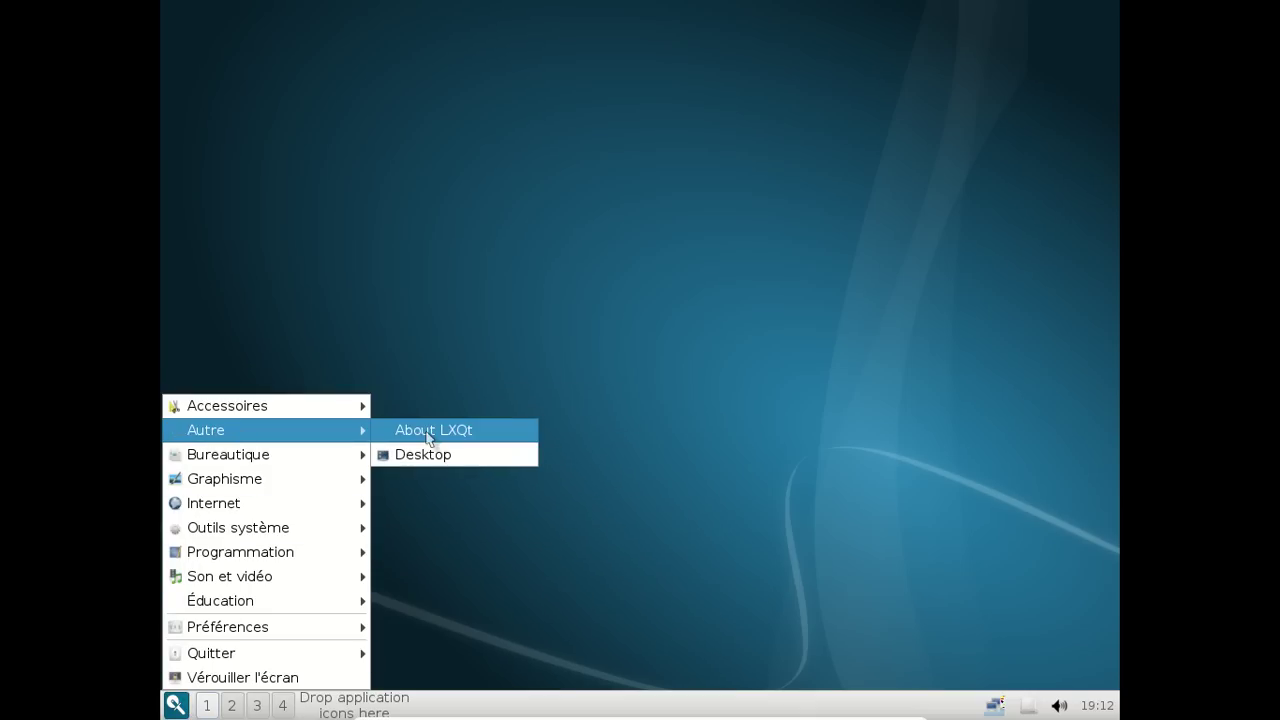
left_click(430, 431)
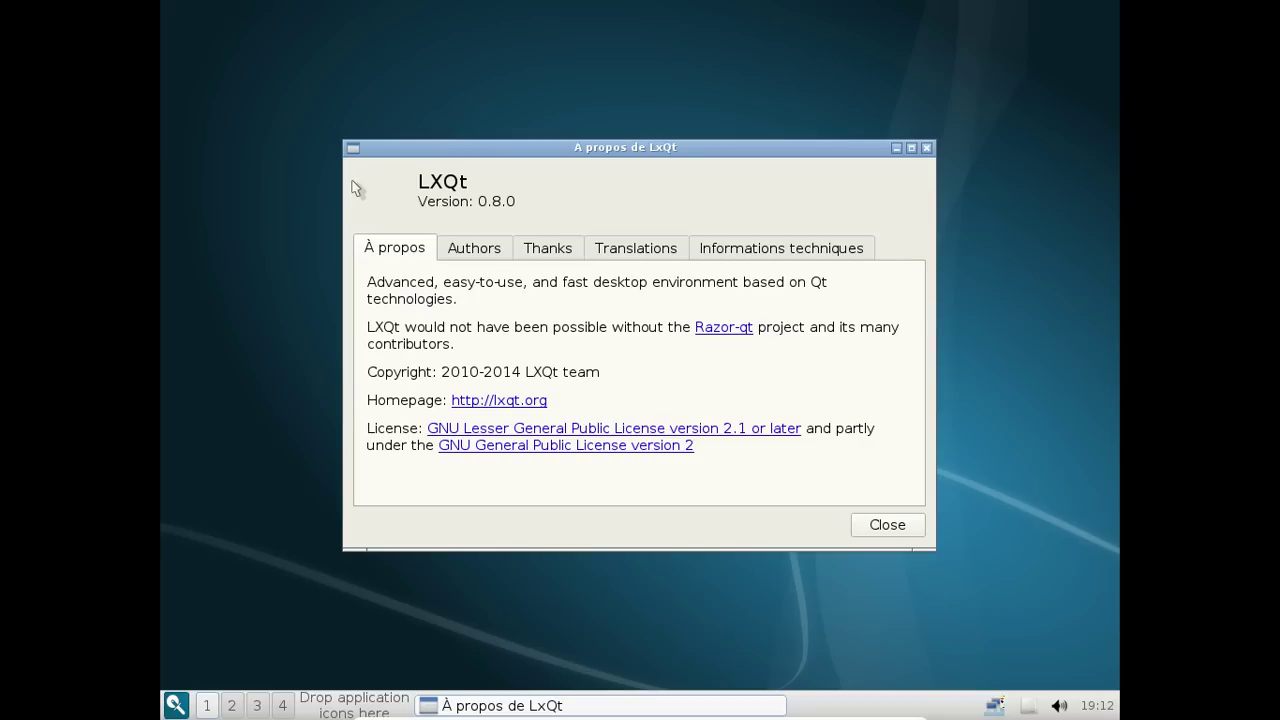
left_click(927, 148)
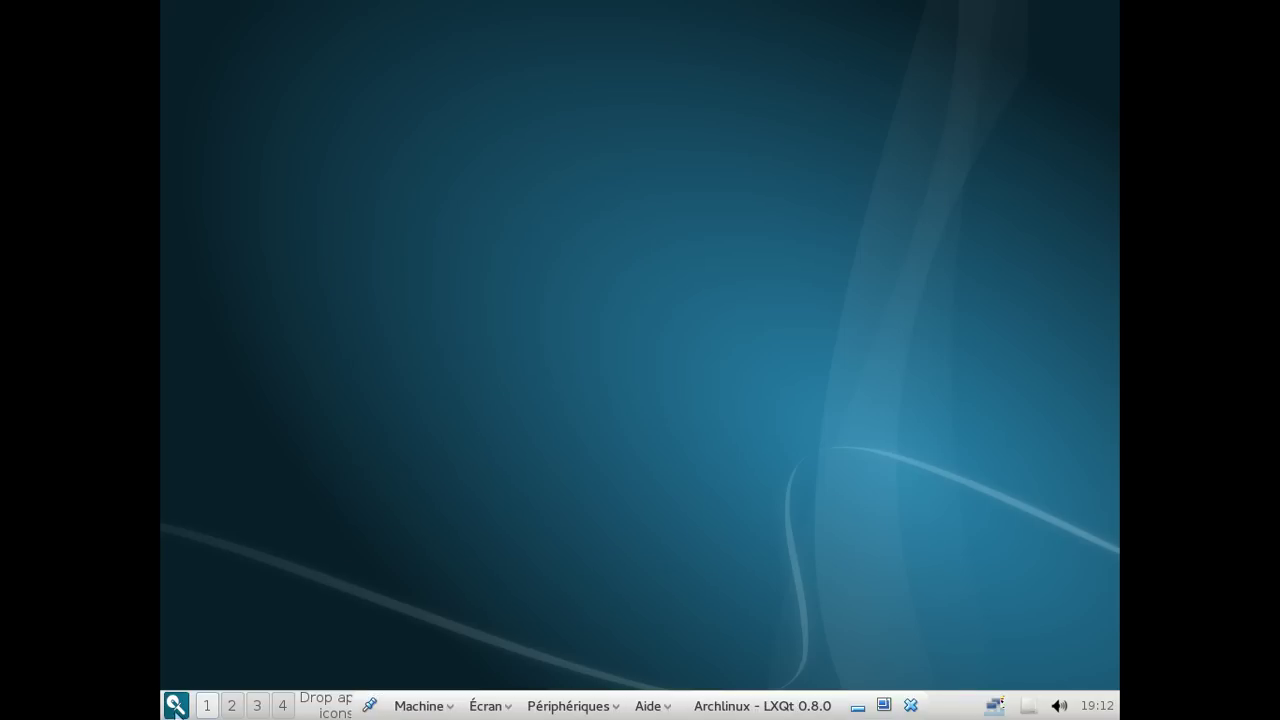
Launch the LXImage viewer, read its About information, and close the program
left_click(180, 706)
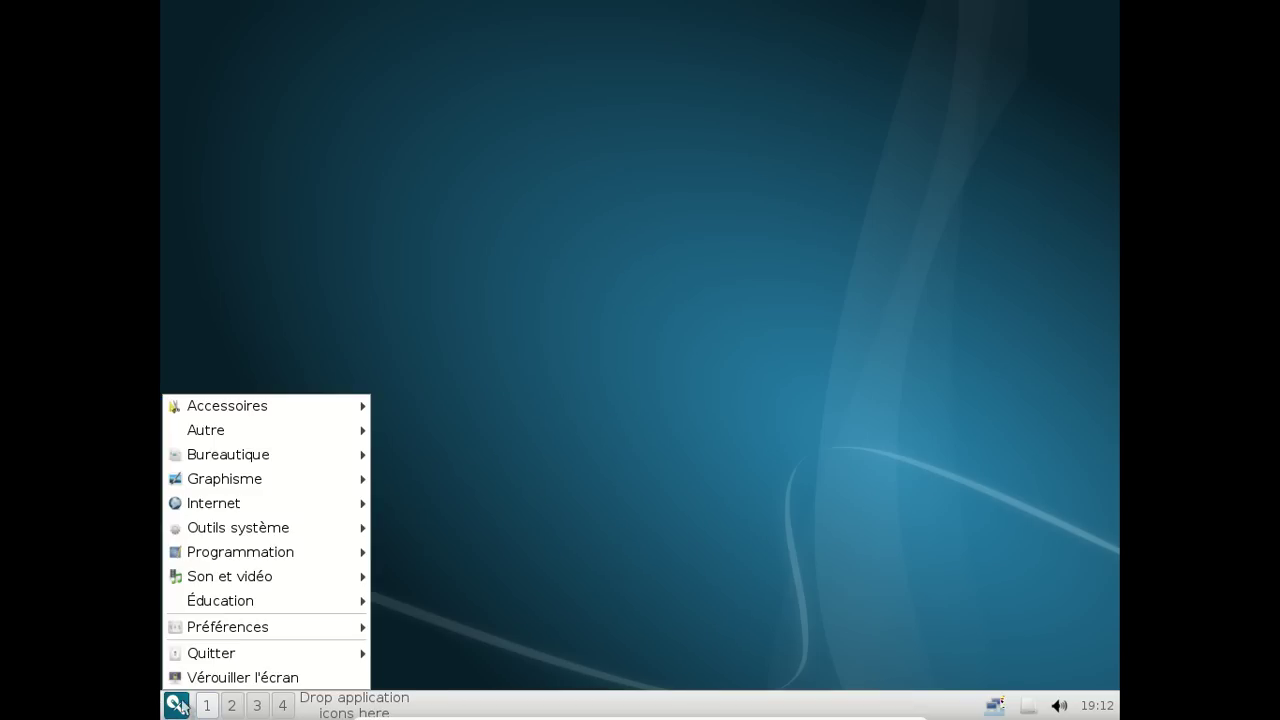
mouse_move(243, 440)
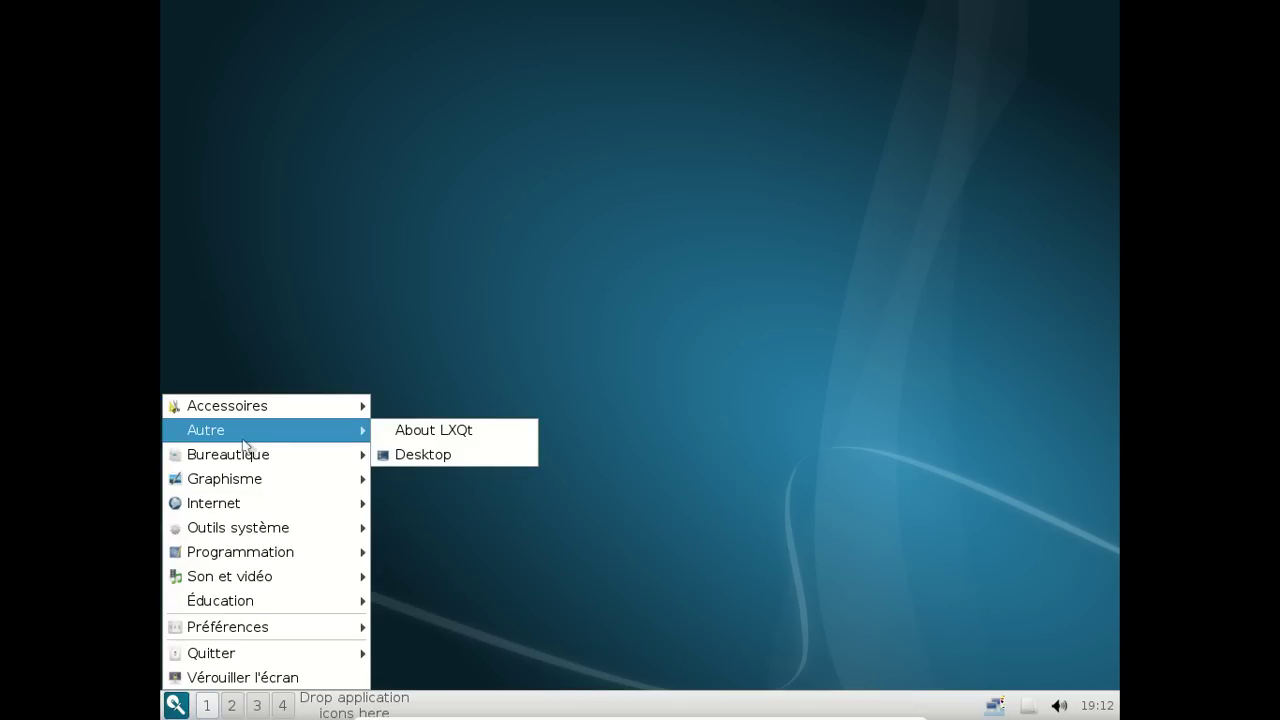
mouse_move(237, 408)
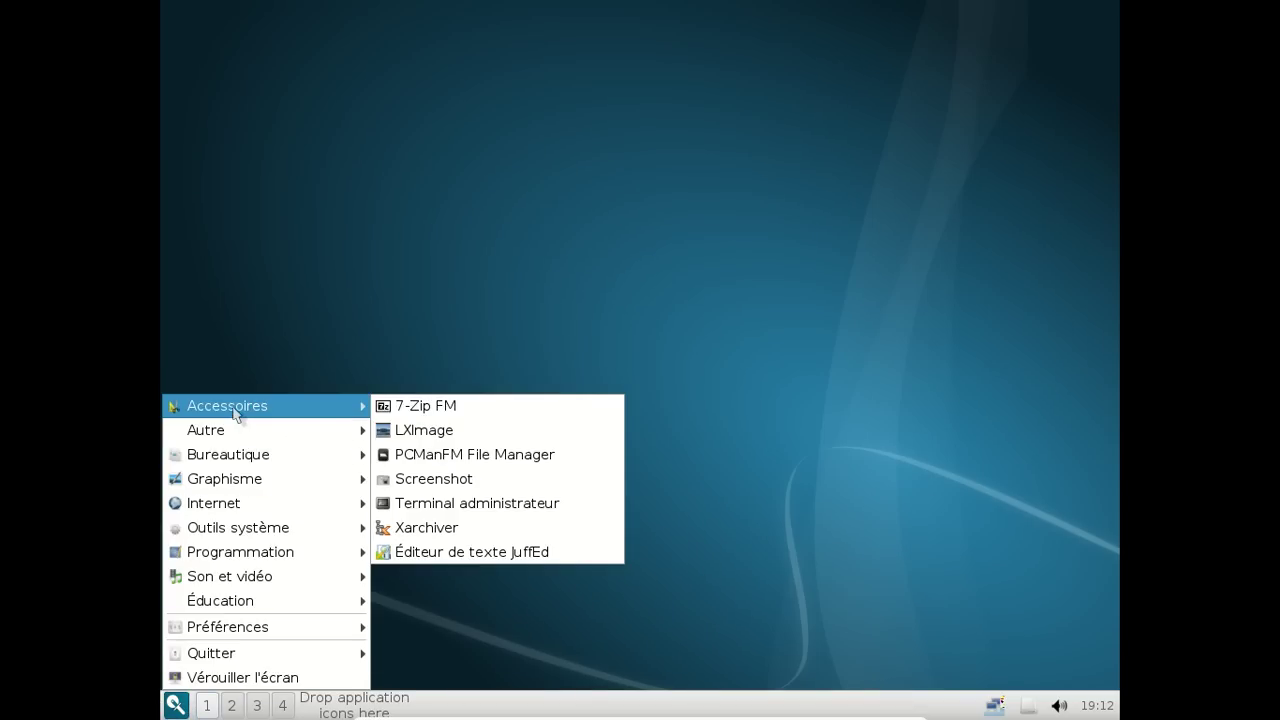
left_click(488, 430)
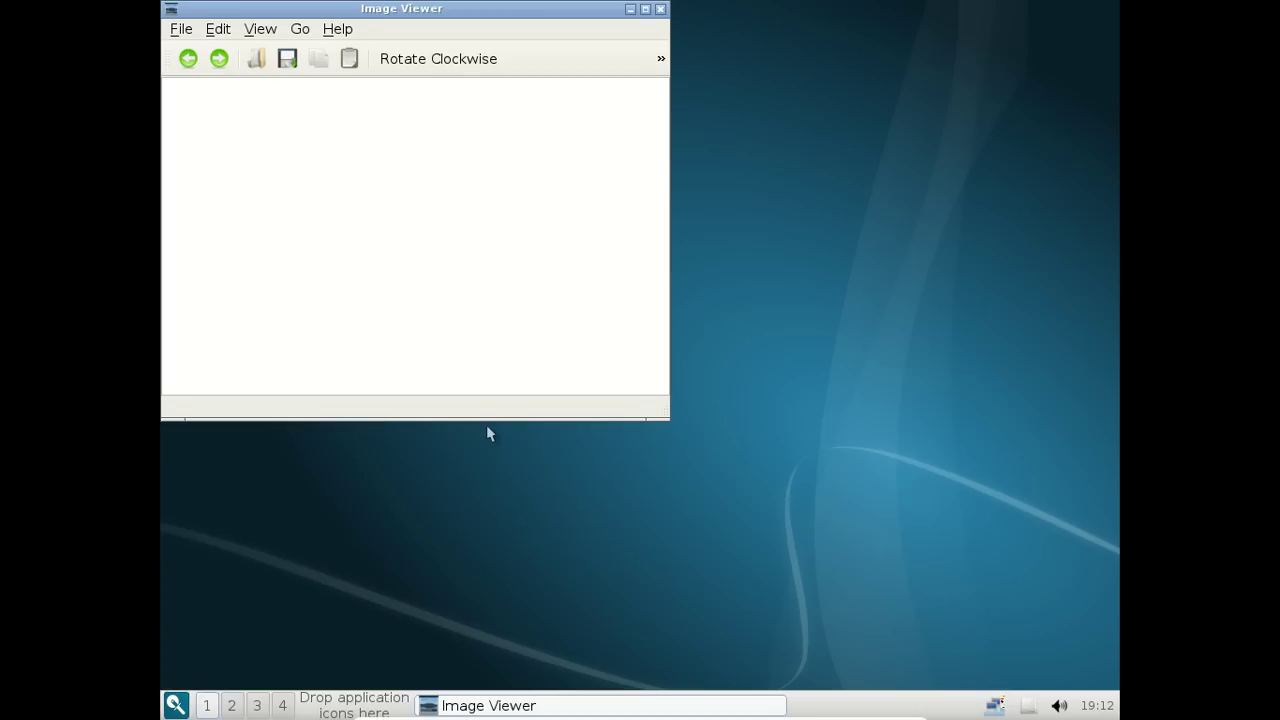
left_click(338, 30)
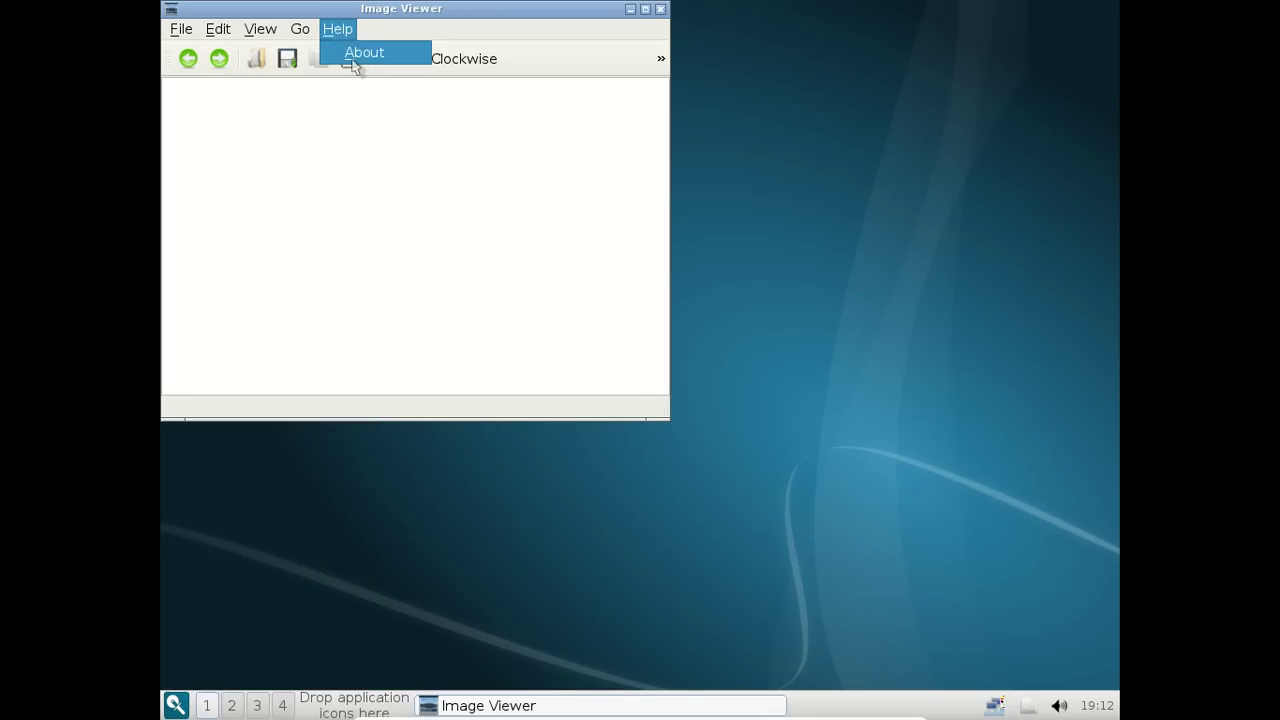
left_click(352, 52)
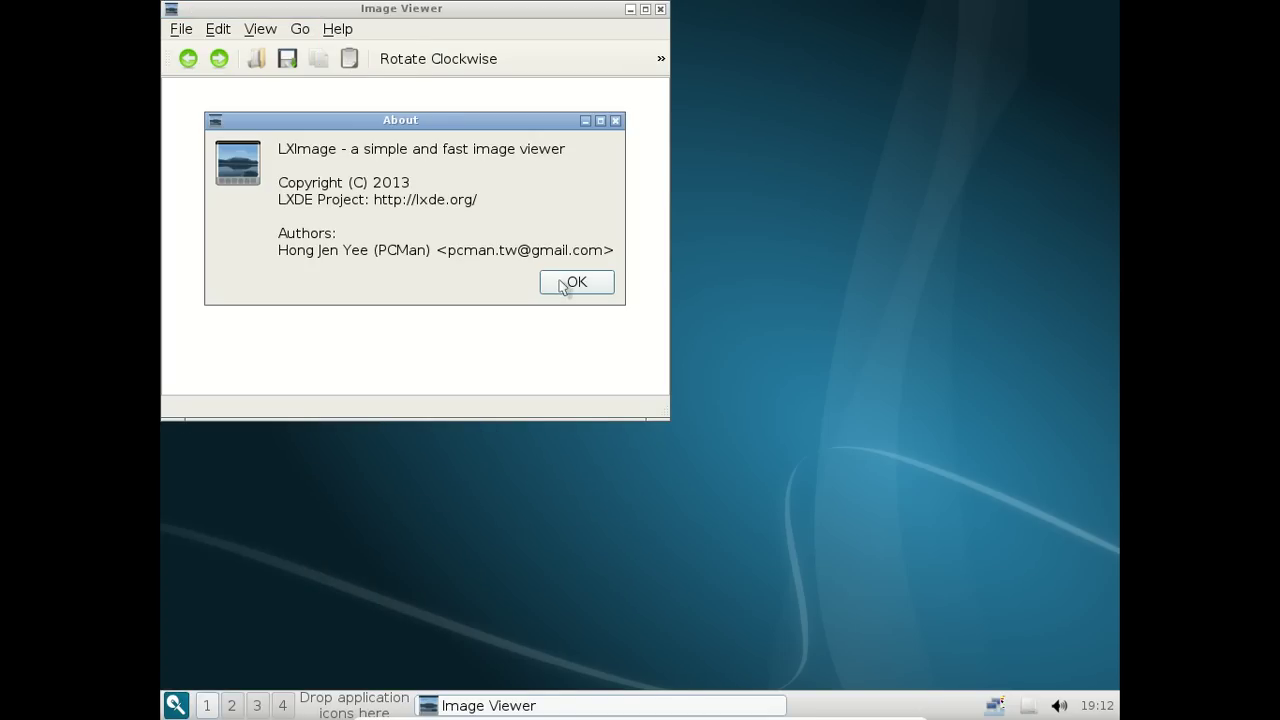
left_click(563, 284)
left_click(660, 9)
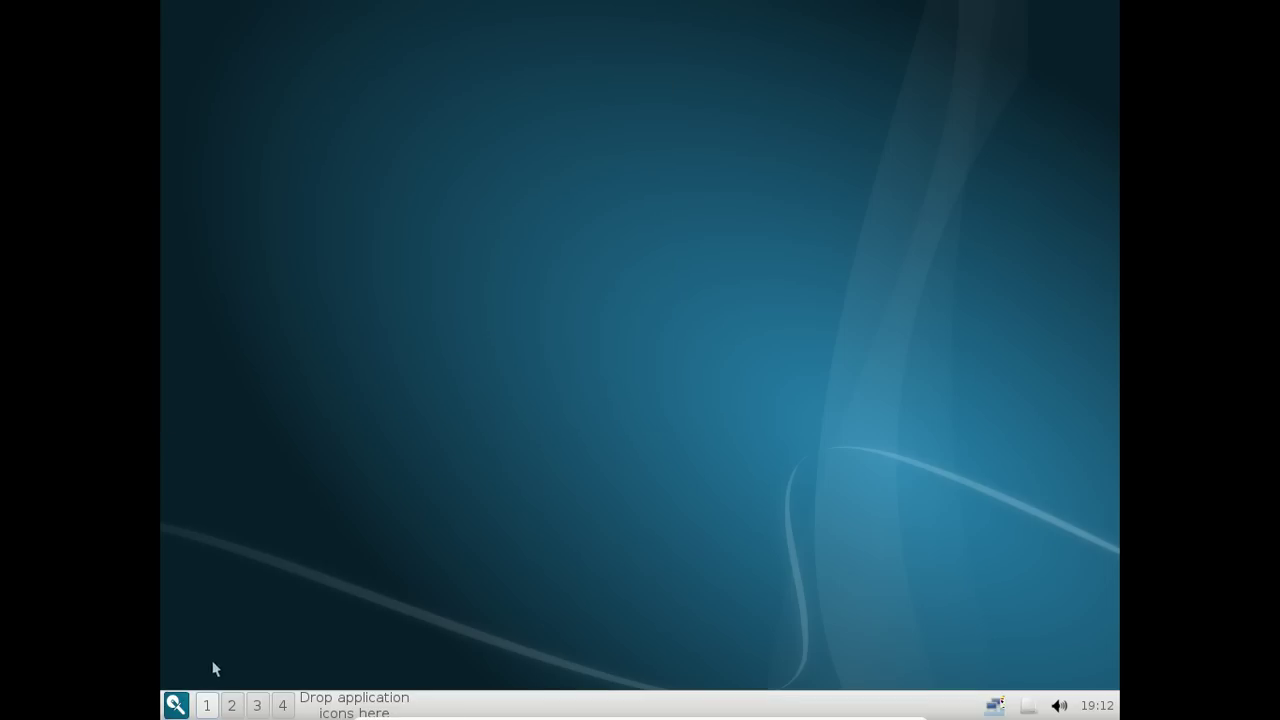
Launch the PCManFM file manager and read its About information, closing only the About dialog
left_click(177, 706)
mouse_move(257, 466)
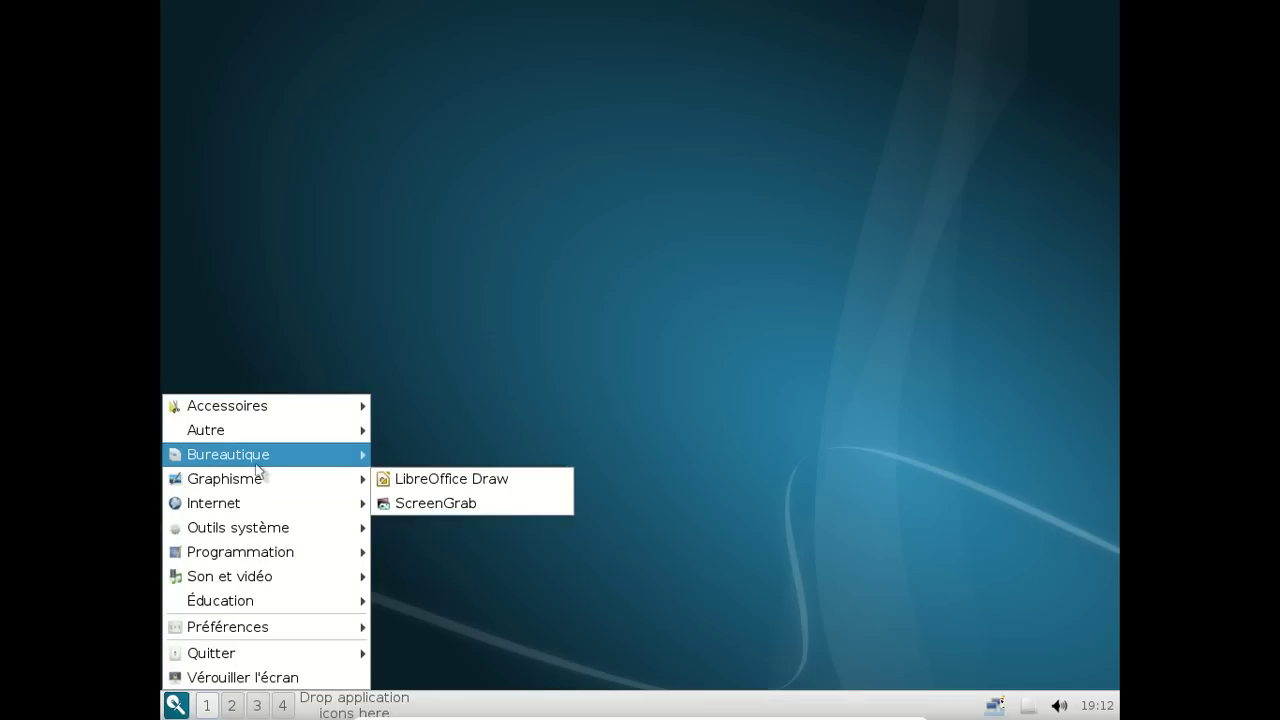
mouse_move(246, 407)
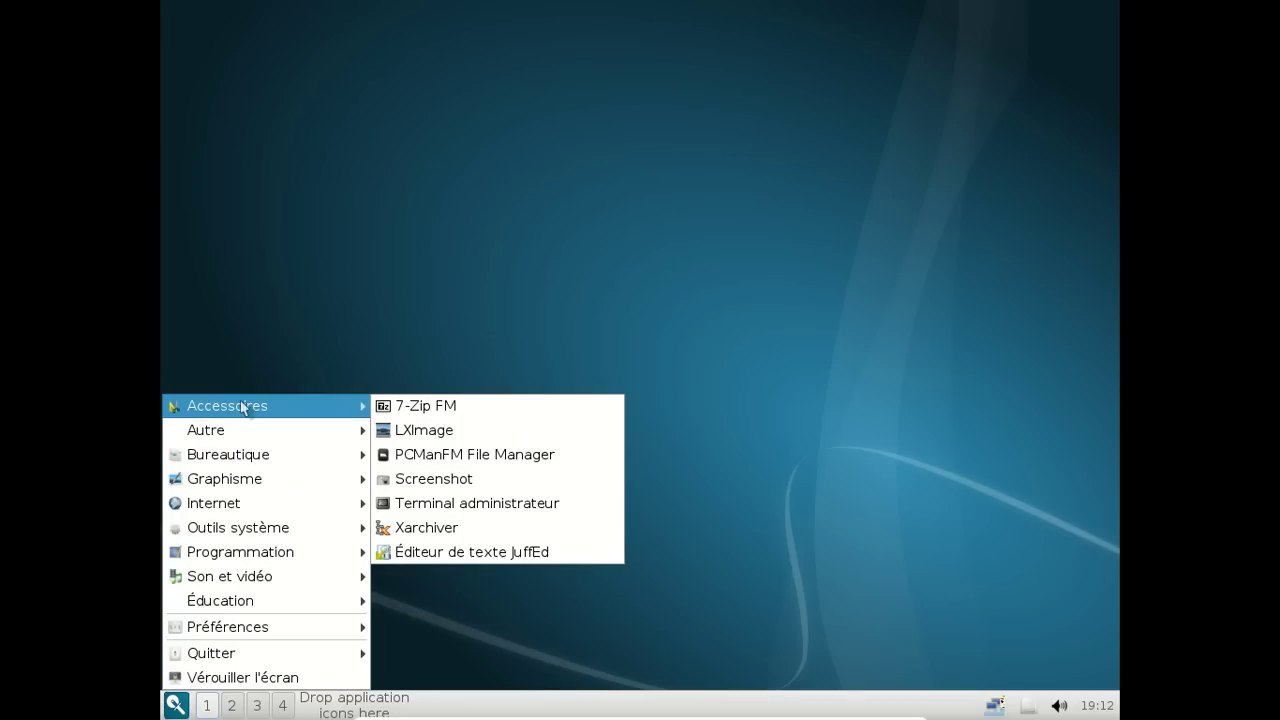
left_click(527, 456)
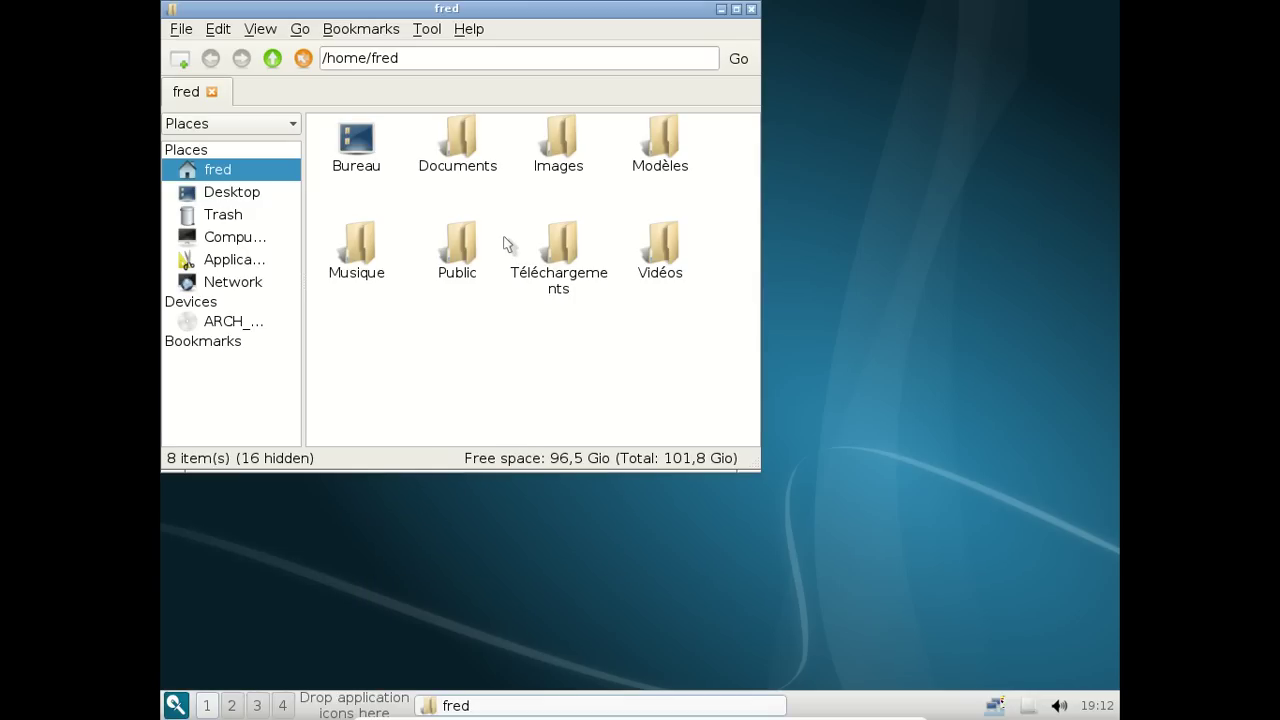
left_click(472, 31)
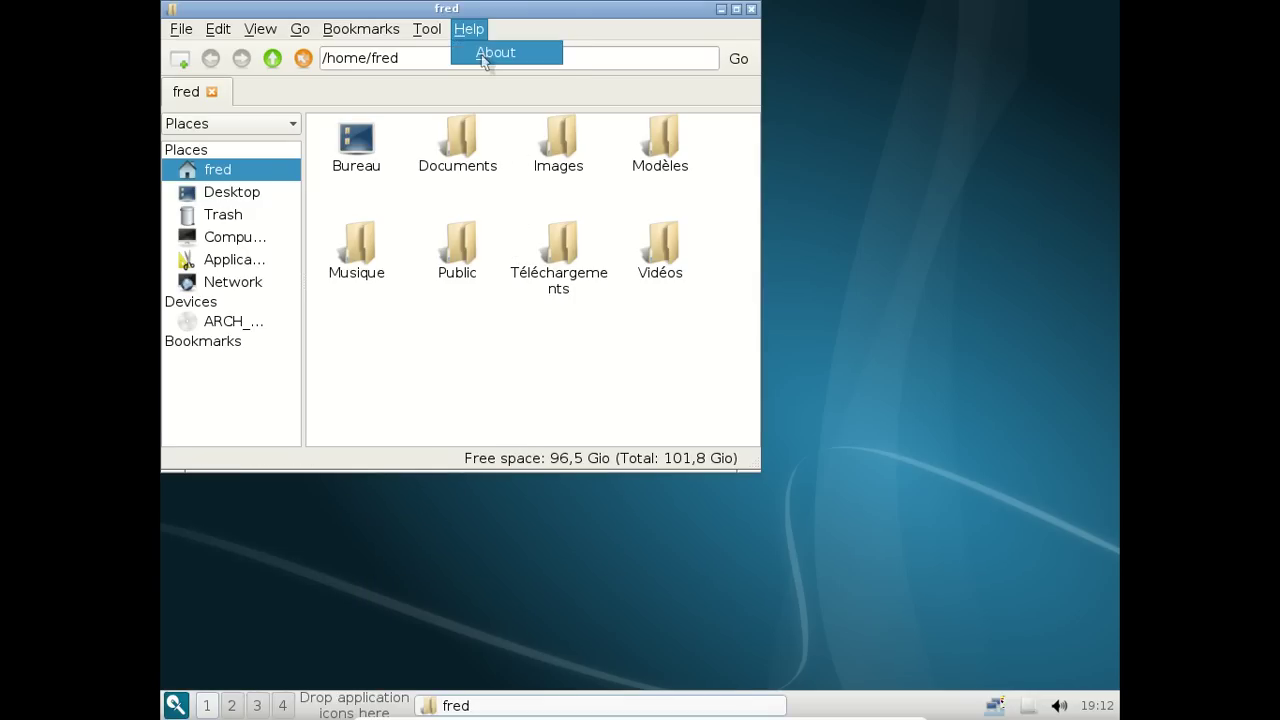
left_click(490, 50)
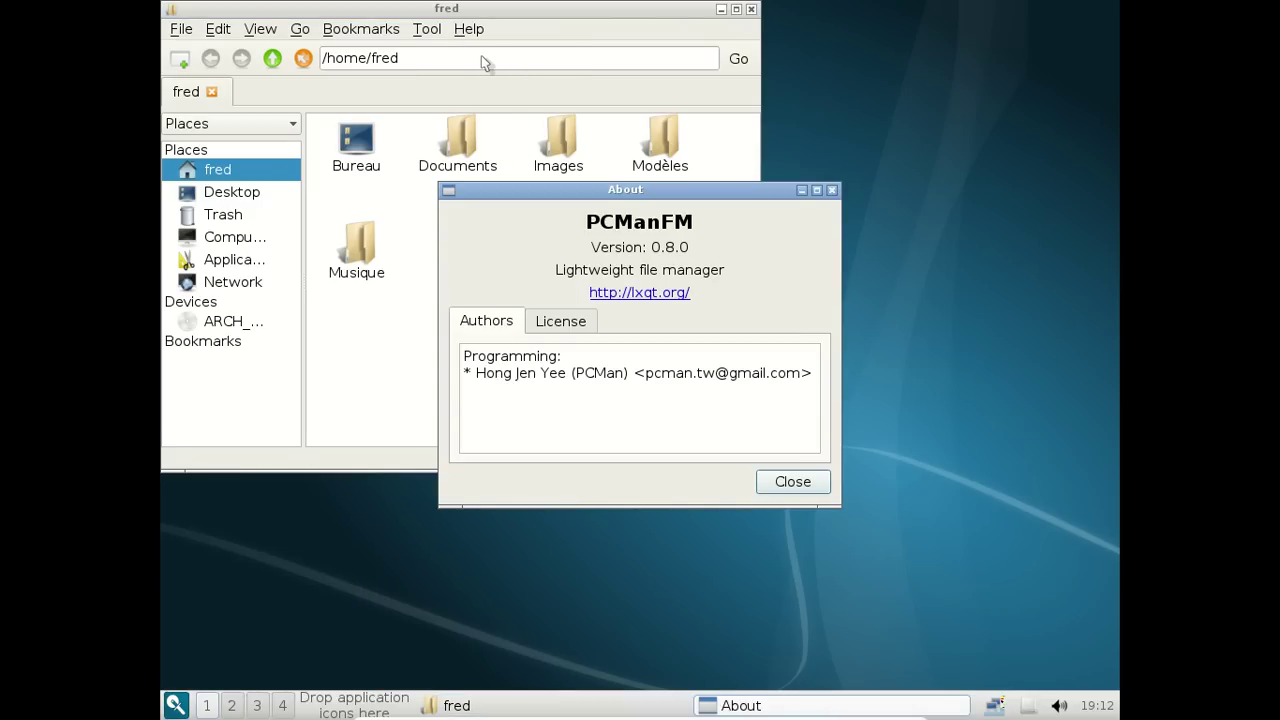
left_click(790, 482)
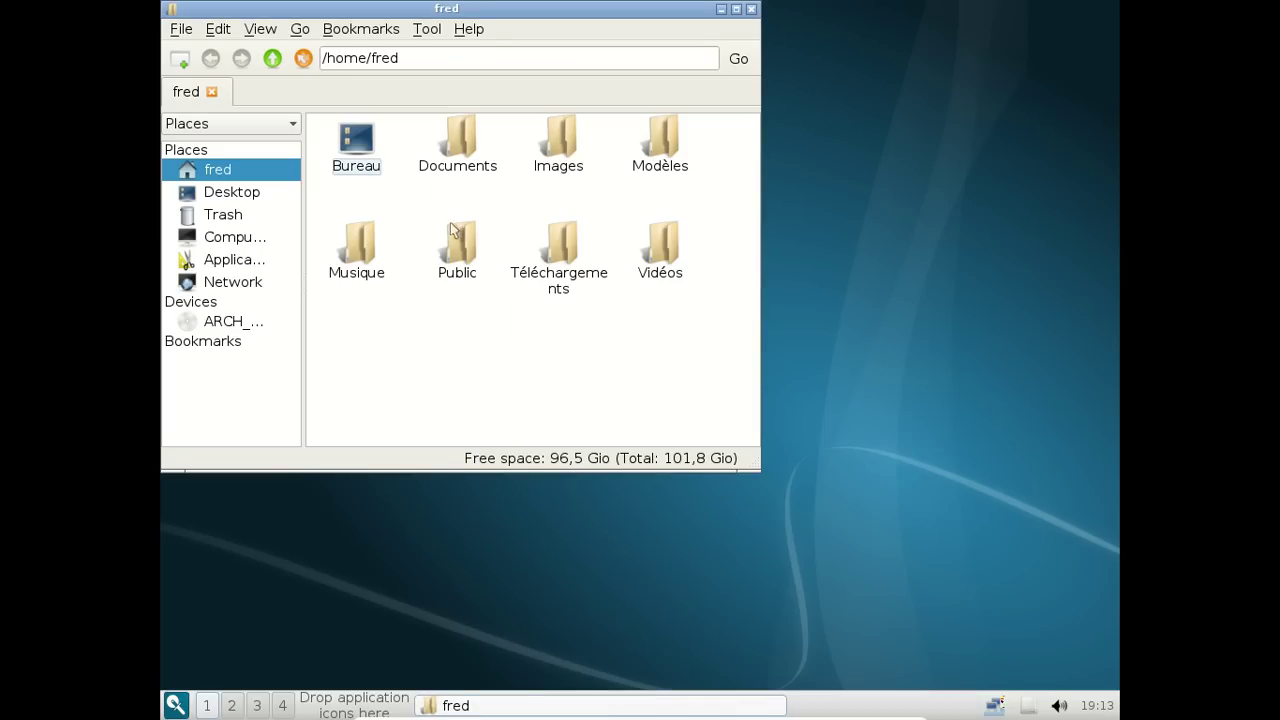
Enlarge the file manager window, look through its editing commands, and close the window
left_click_drag(748, 466, 893, 558)
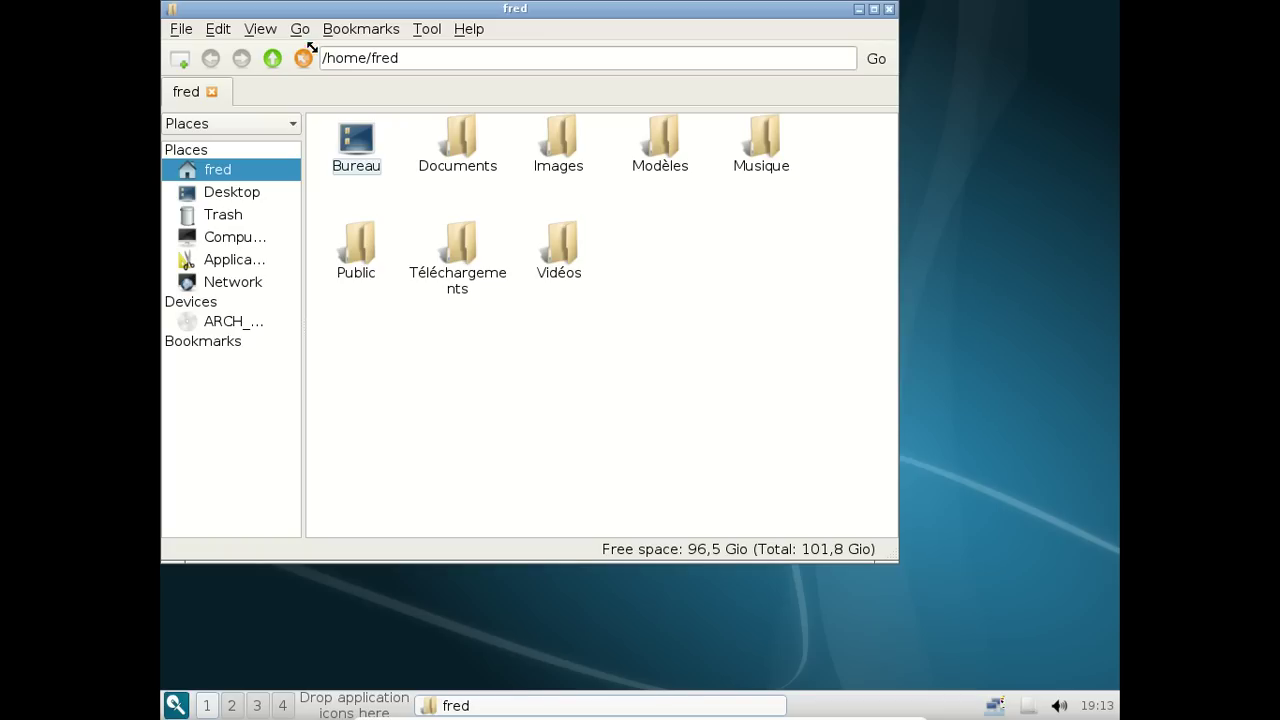
left_click(222, 31)
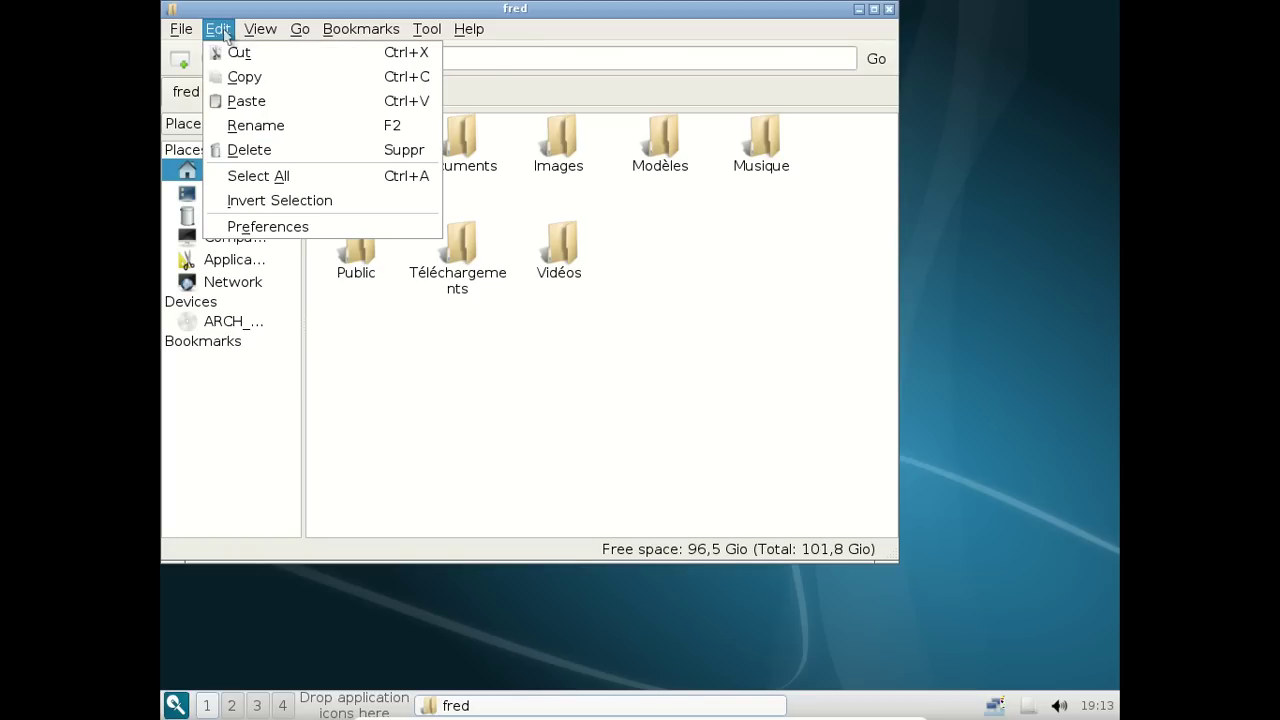
left_click(490, 38)
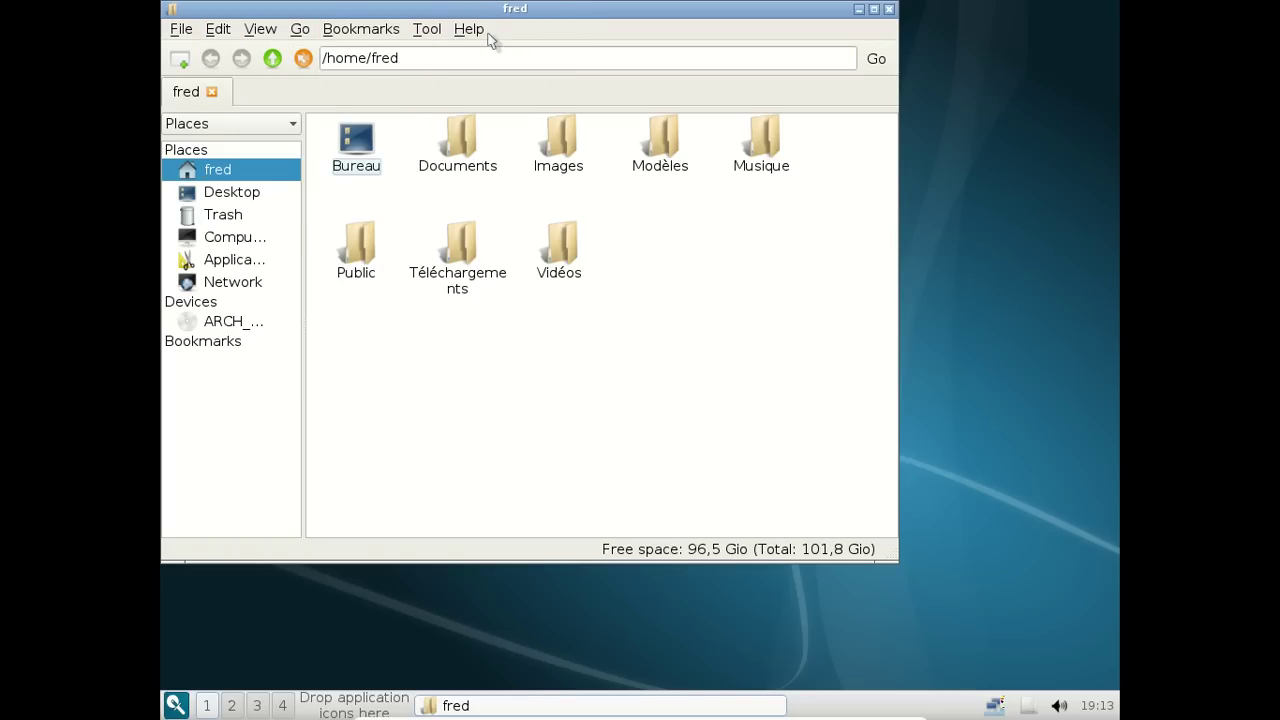
left_click(888, 12)
Launch the JuffEd text editor to examine its interface, and close it
mouse_move(297, 711)
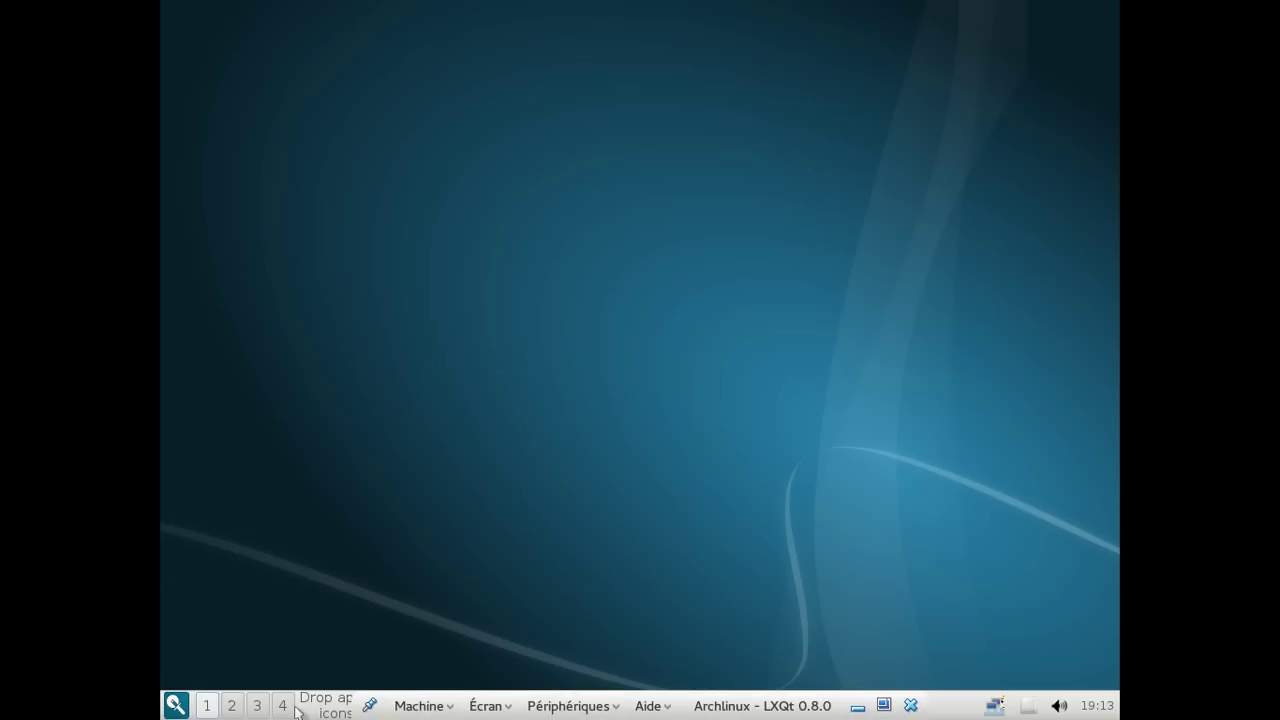
left_click(176, 705)
mouse_move(269, 464)
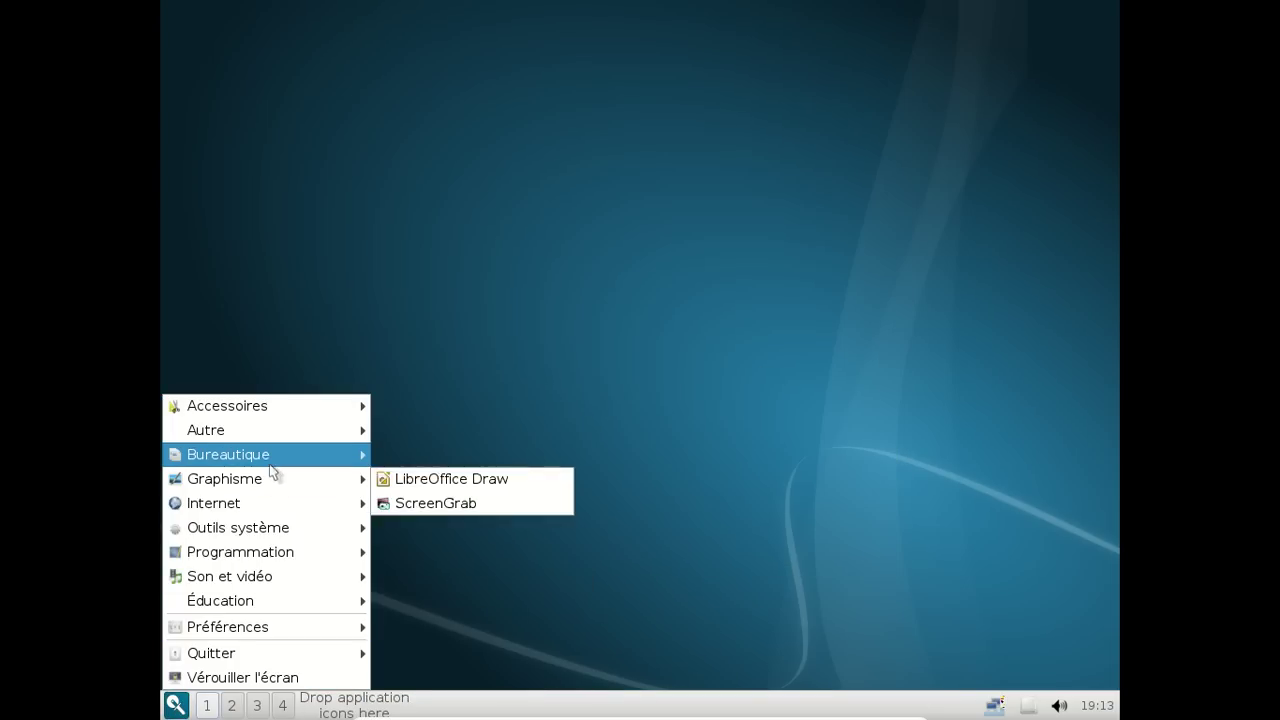
mouse_move(263, 410)
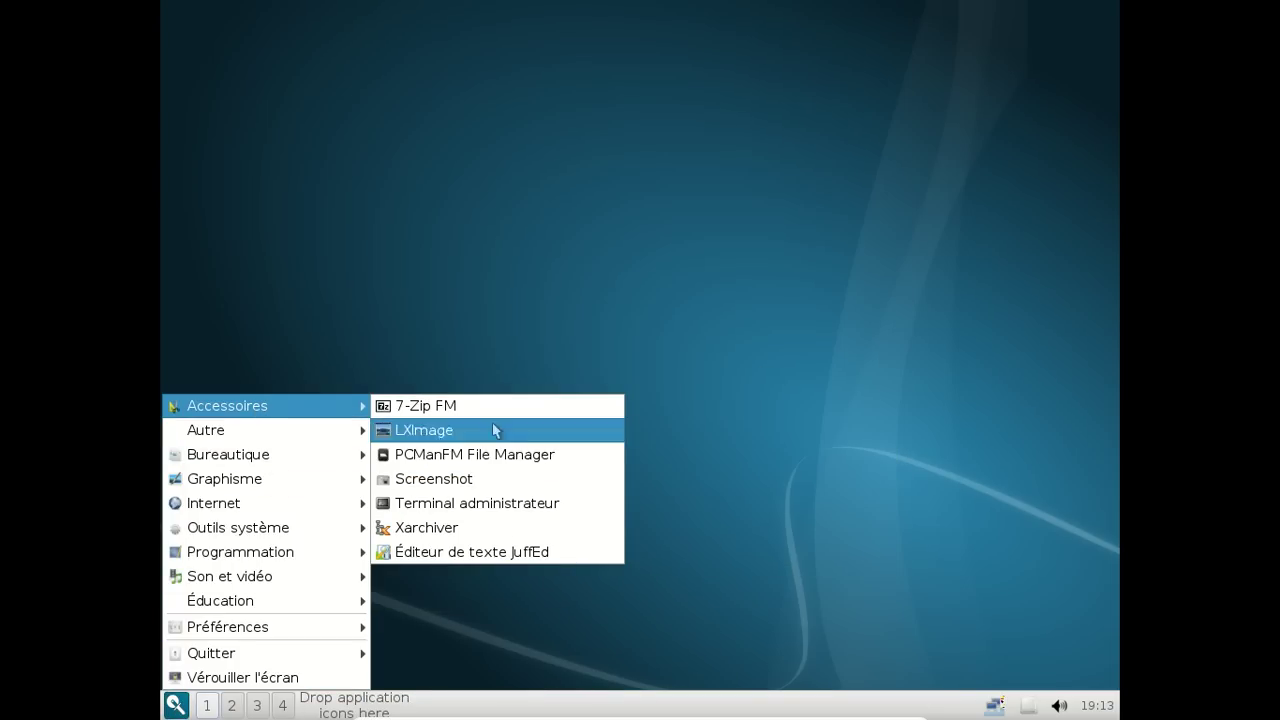
left_click(481, 553)
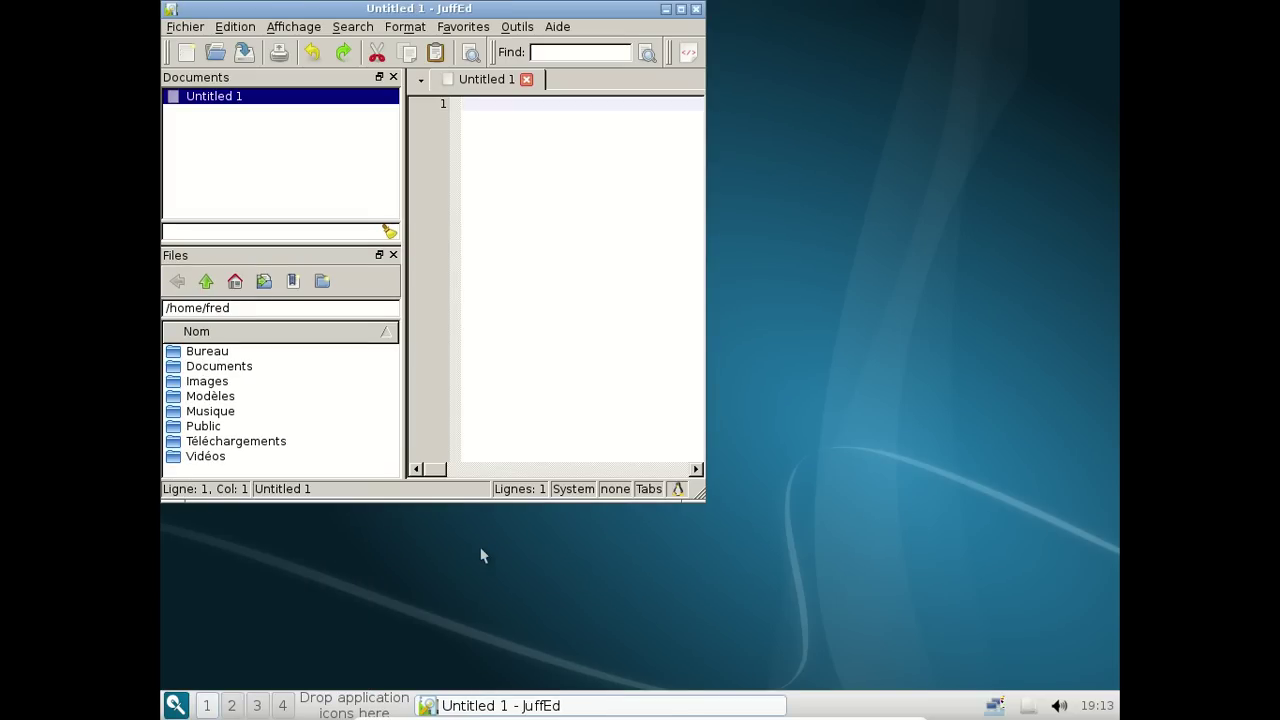
left_click(696, 9)
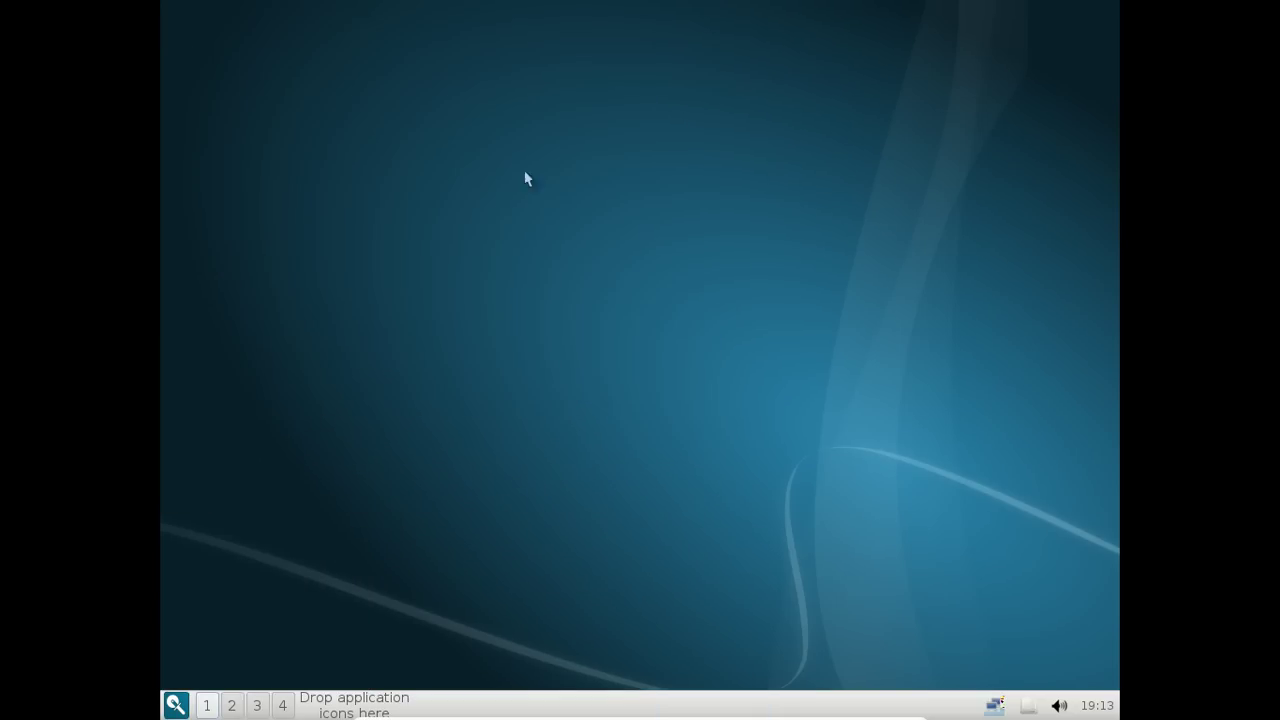
Launch the QTerminal terminal emulator from the system tools
left_click(176, 705)
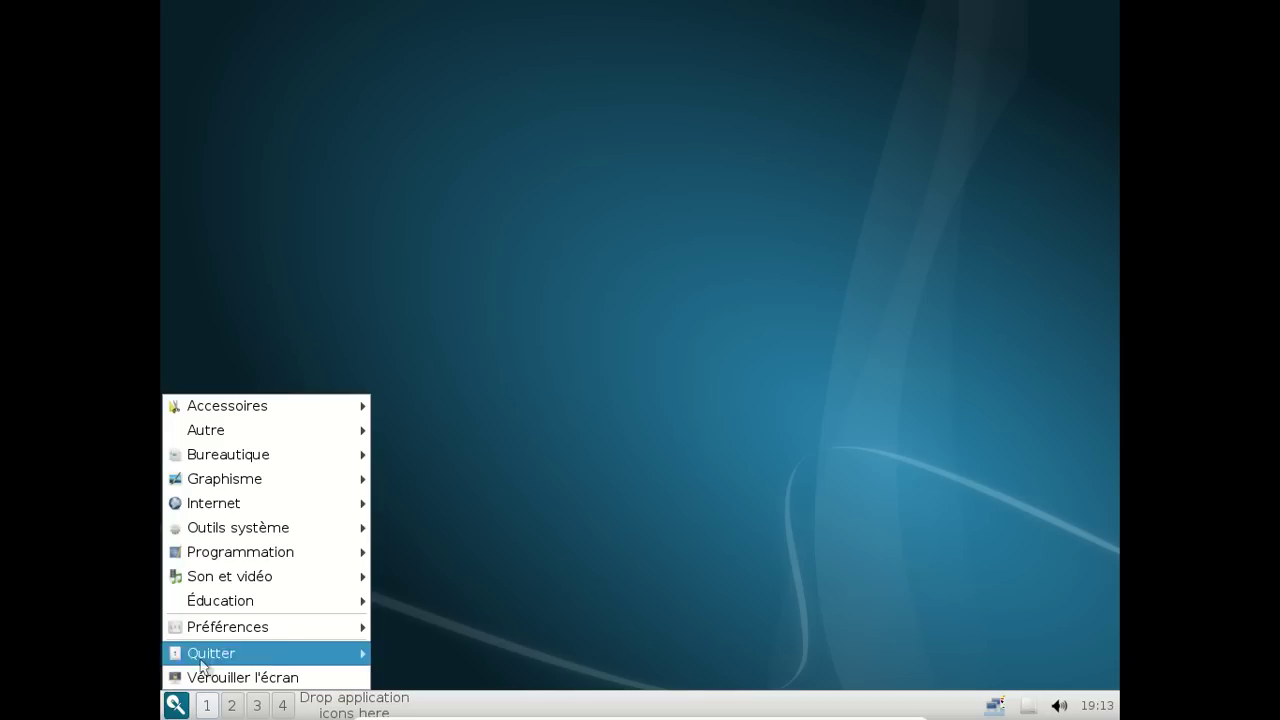
mouse_move(225, 596)
mouse_move(228, 537)
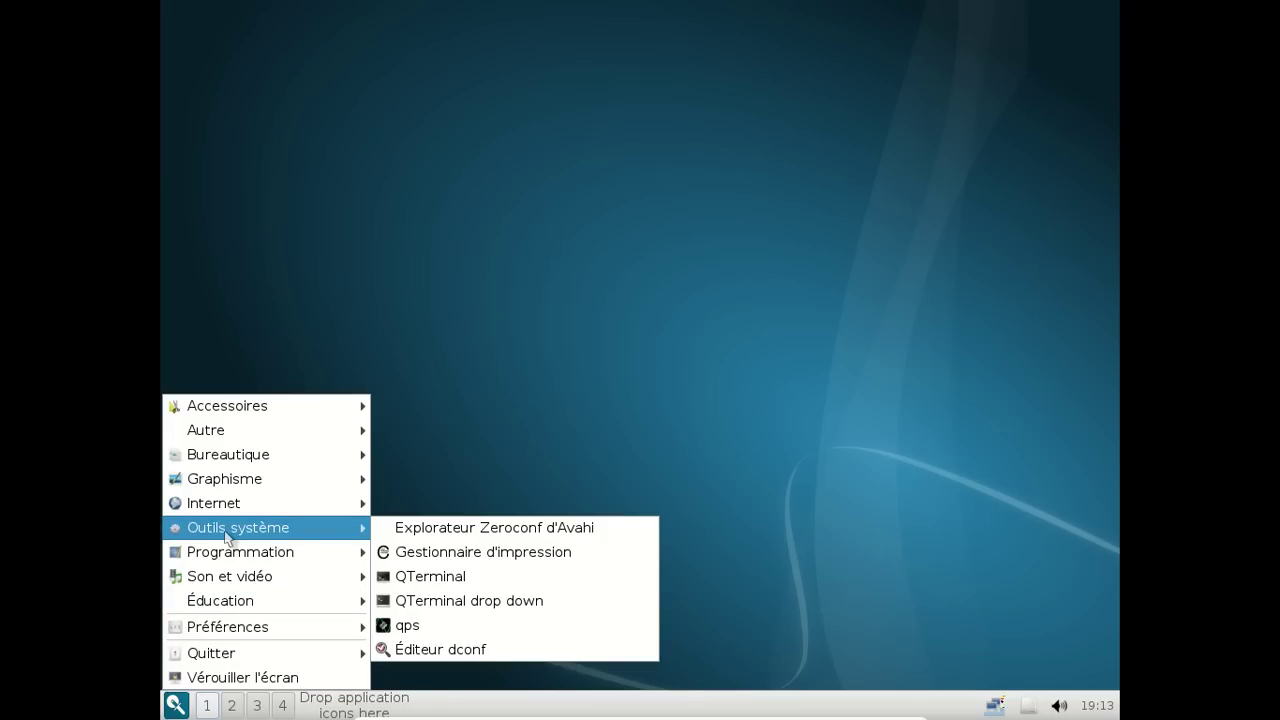
left_click(468, 582)
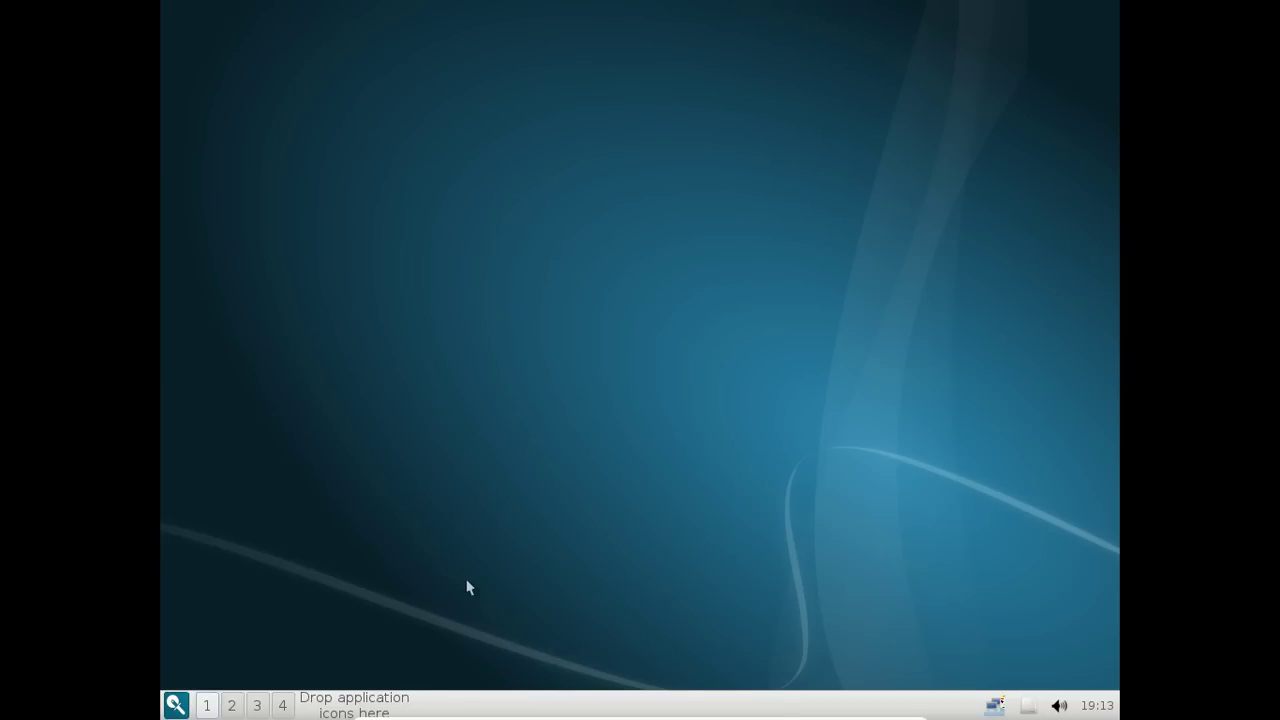
Read QTerminal's About information and close the About dialog
left_click(612, 174)
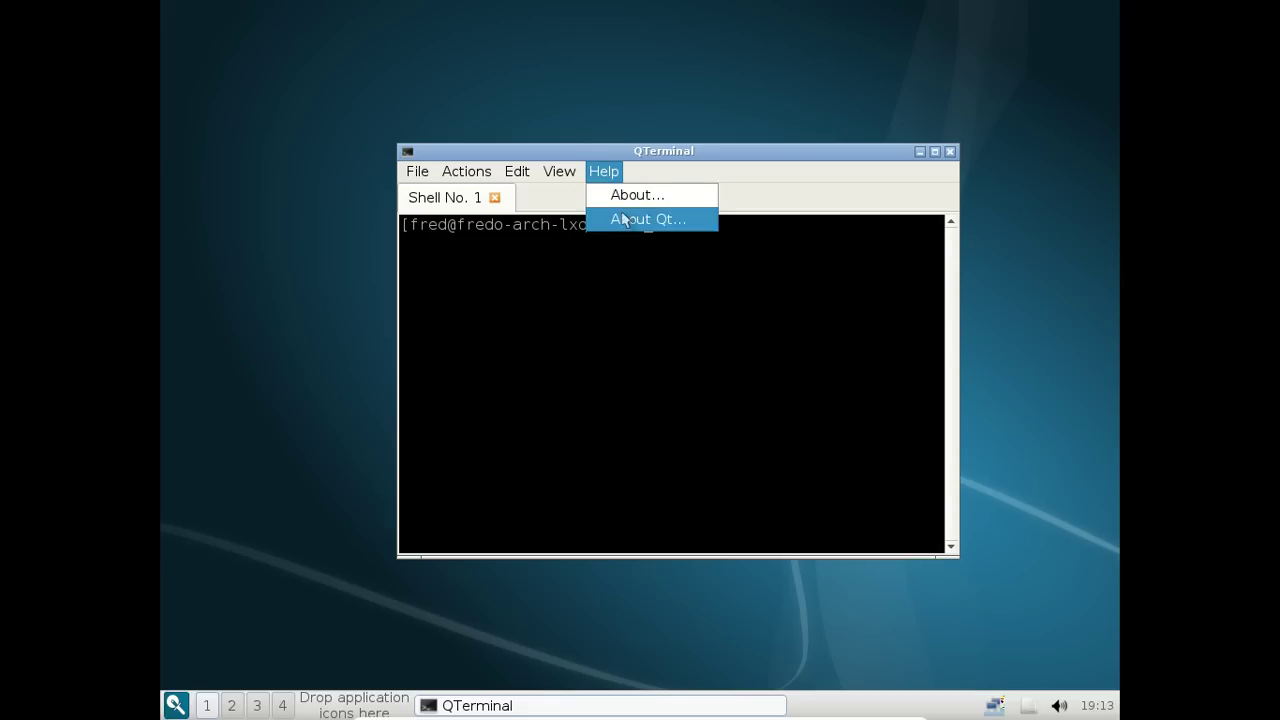
left_click(623, 195)
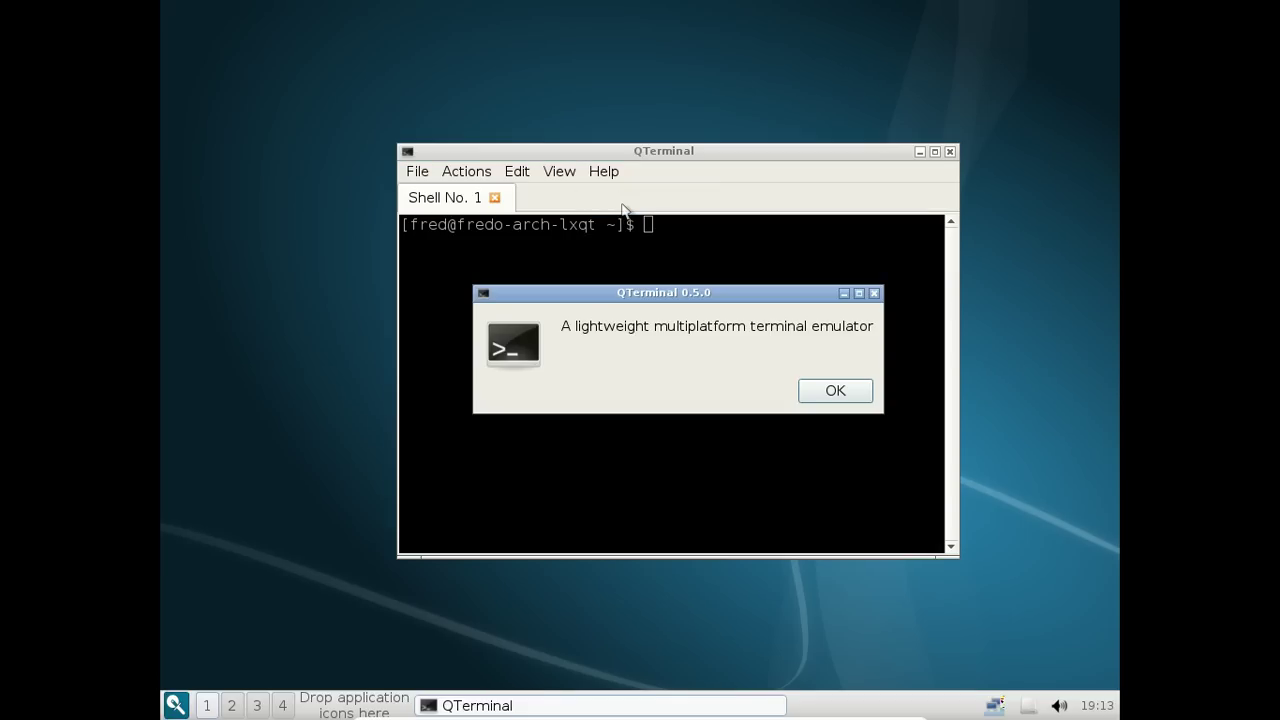
left_click(803, 392)
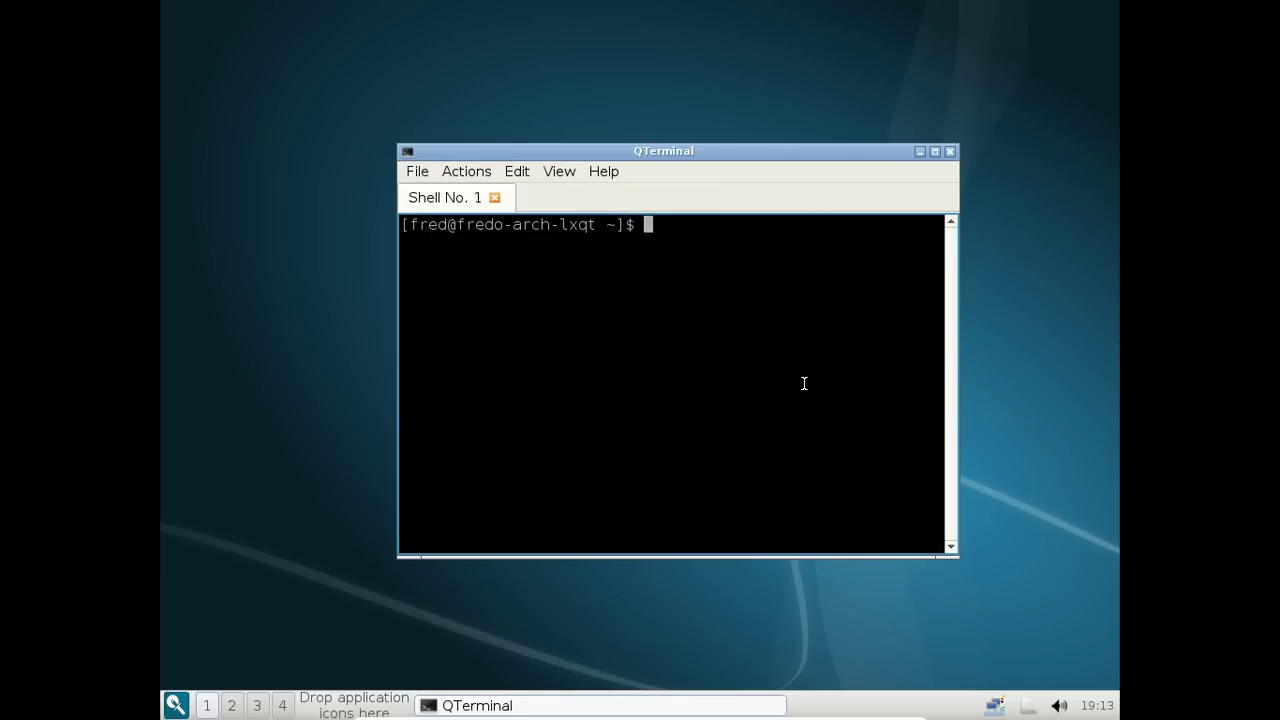
Change the terminal's working directory to Téléchargements and list its contents
type("cd T")
key("Tab")
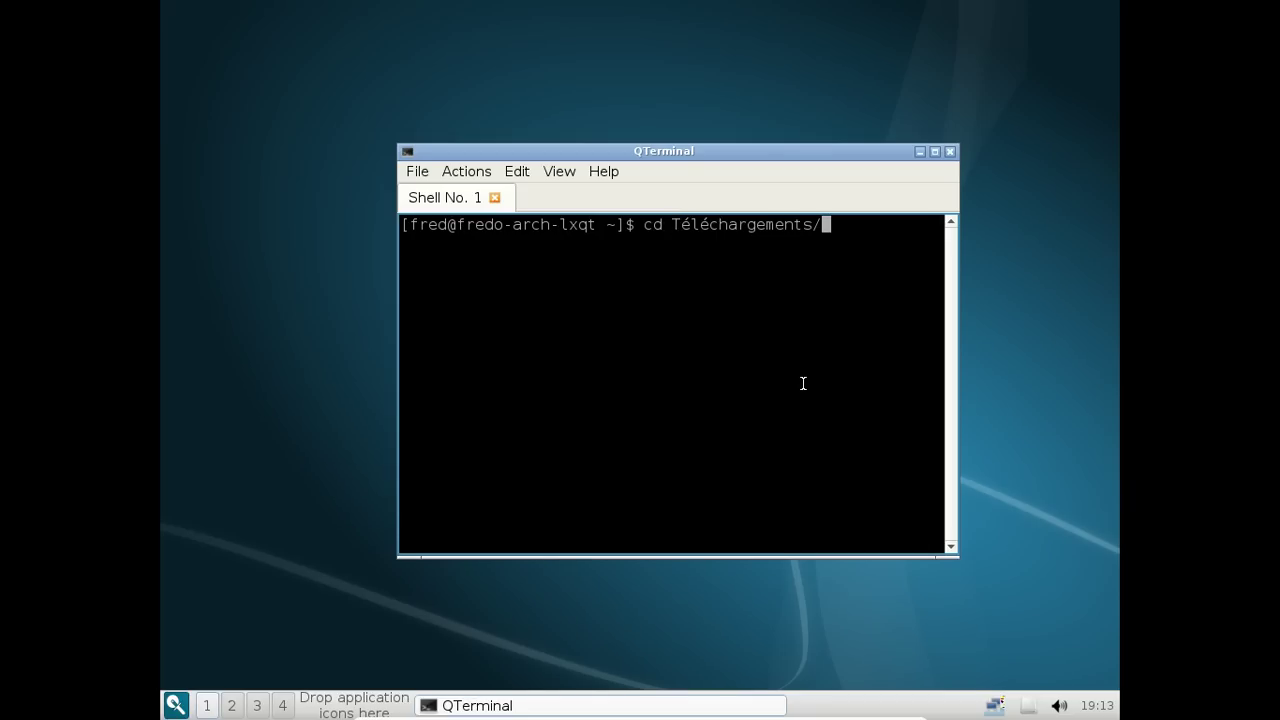
key("Return")
type("ls")
key("Return")
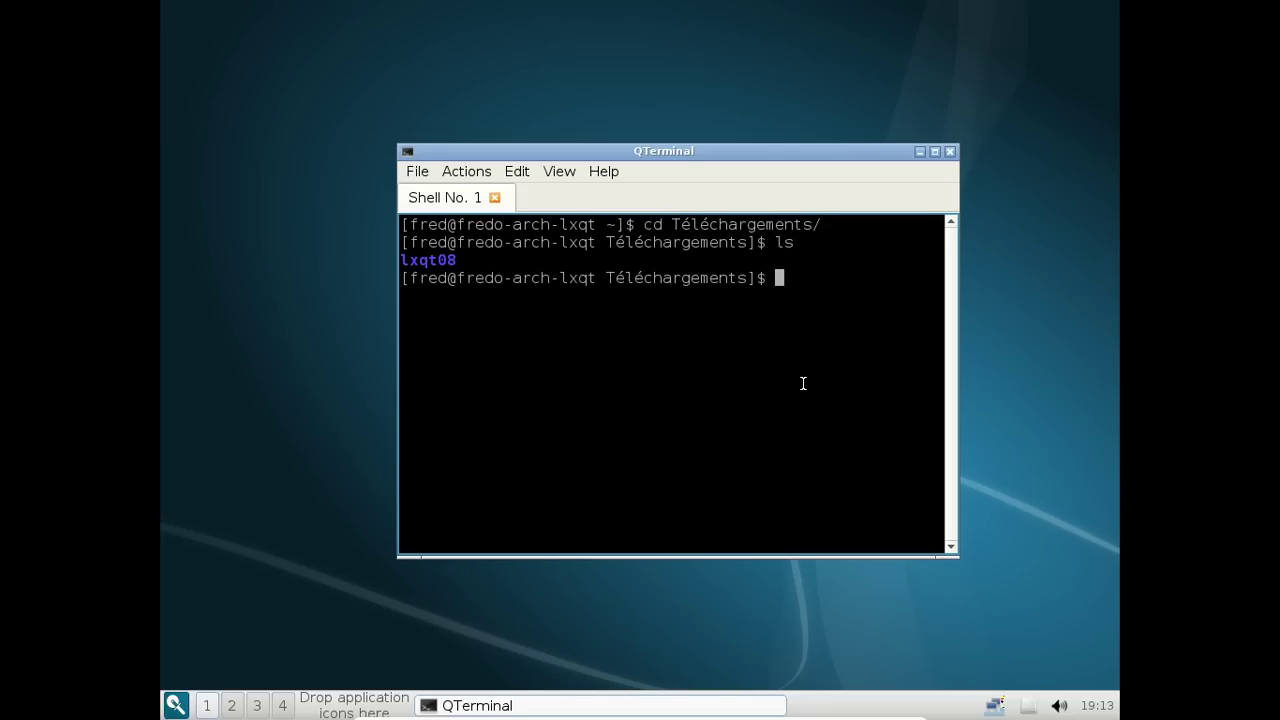
Check the total disk usage of the lxqt08 folder with du -sh
type("du -sh lx")
key("Tab")
key("Return")
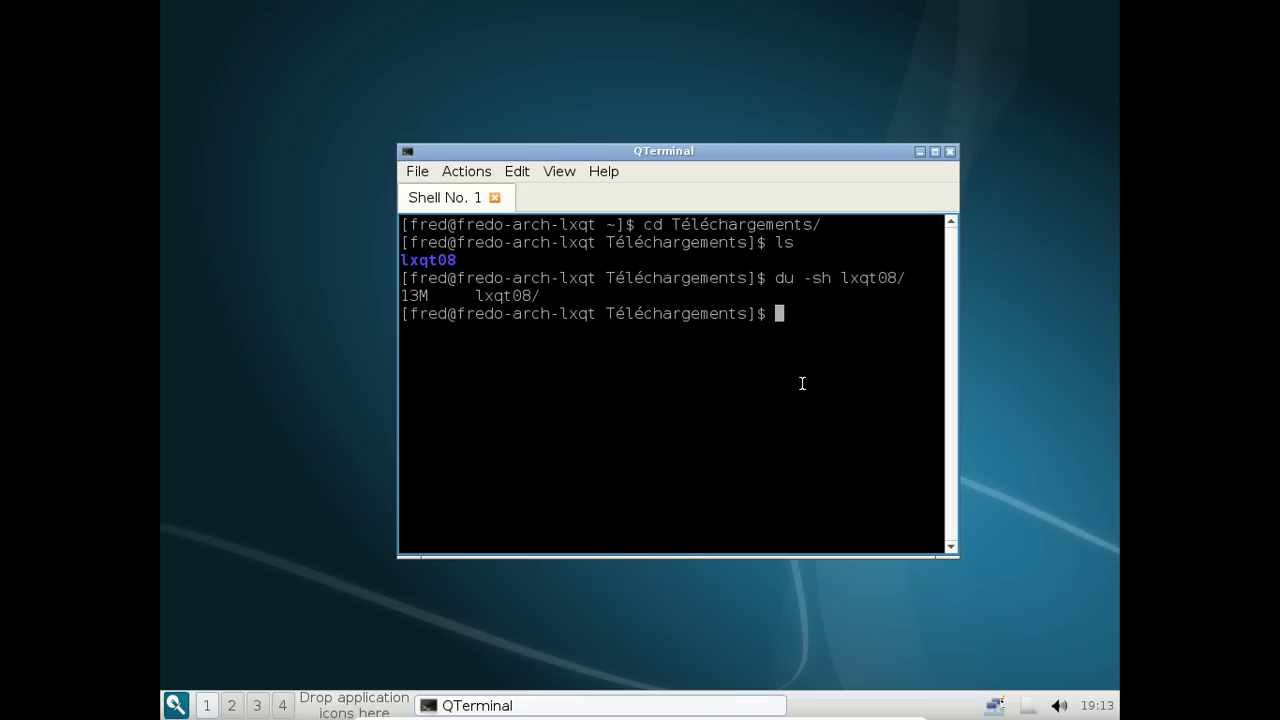
Launch the qps process manager from the system tools
left_click(176, 706)
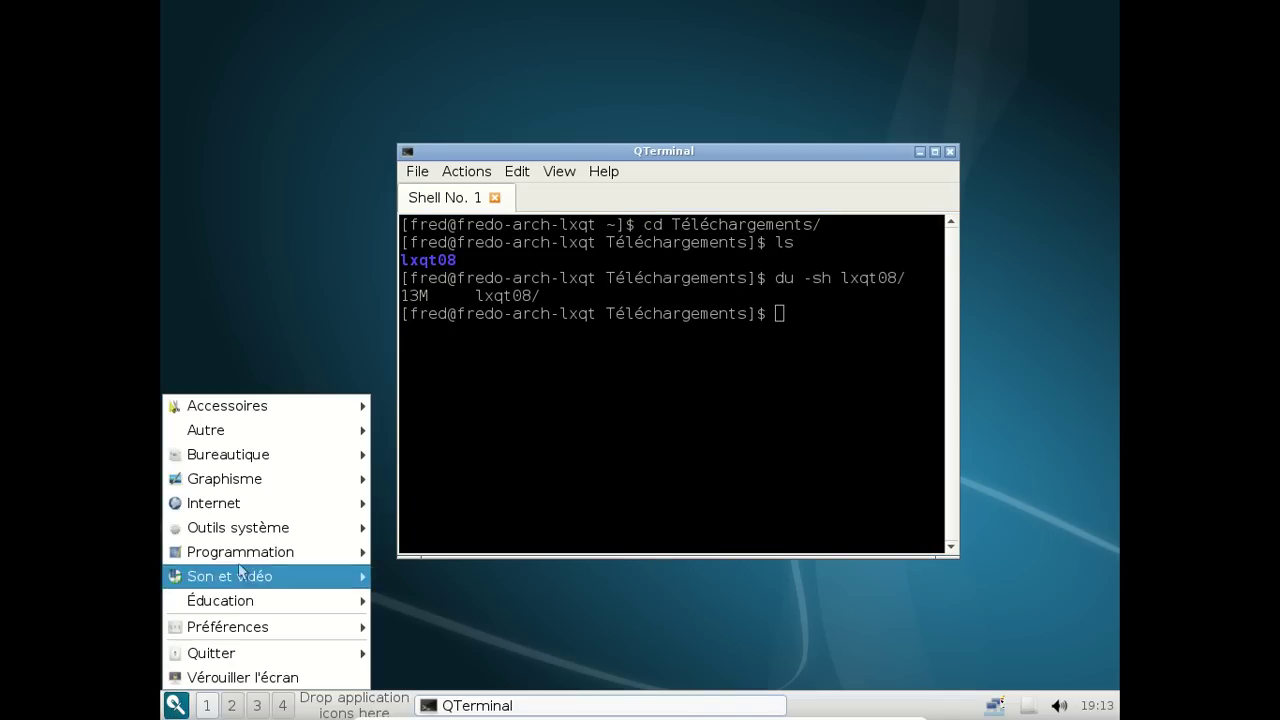
mouse_move(236, 527)
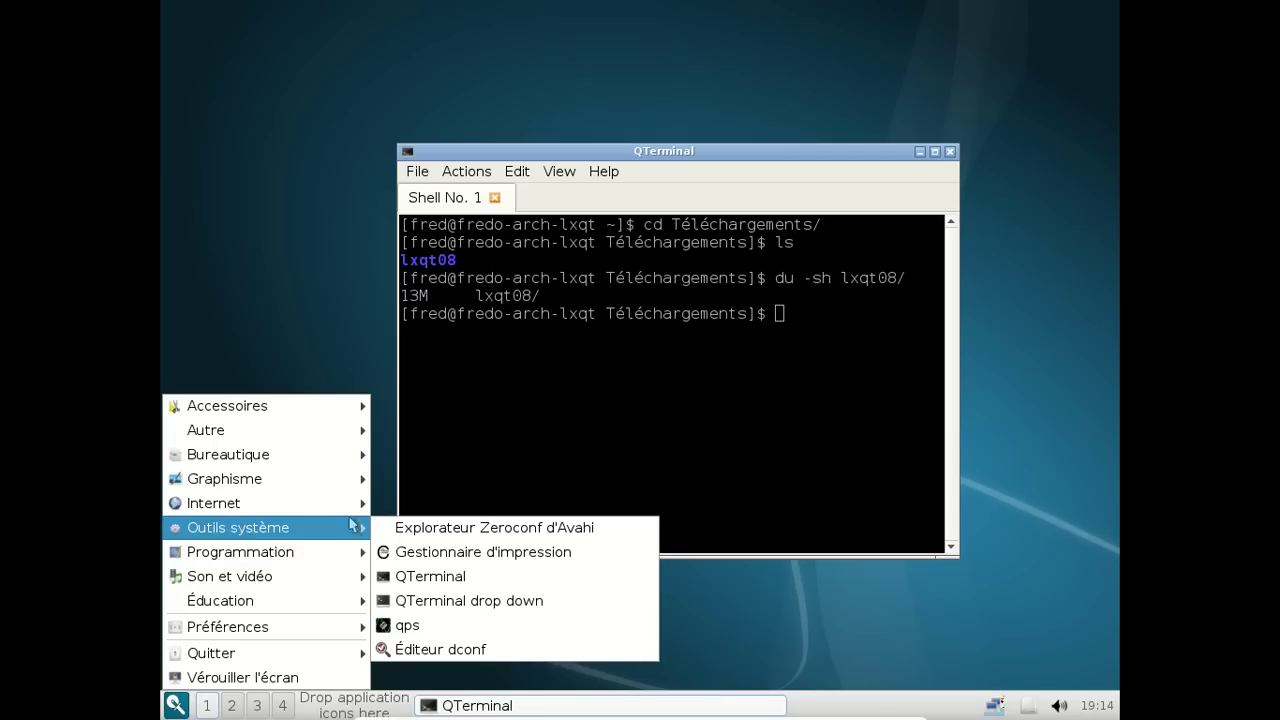
left_click(392, 625)
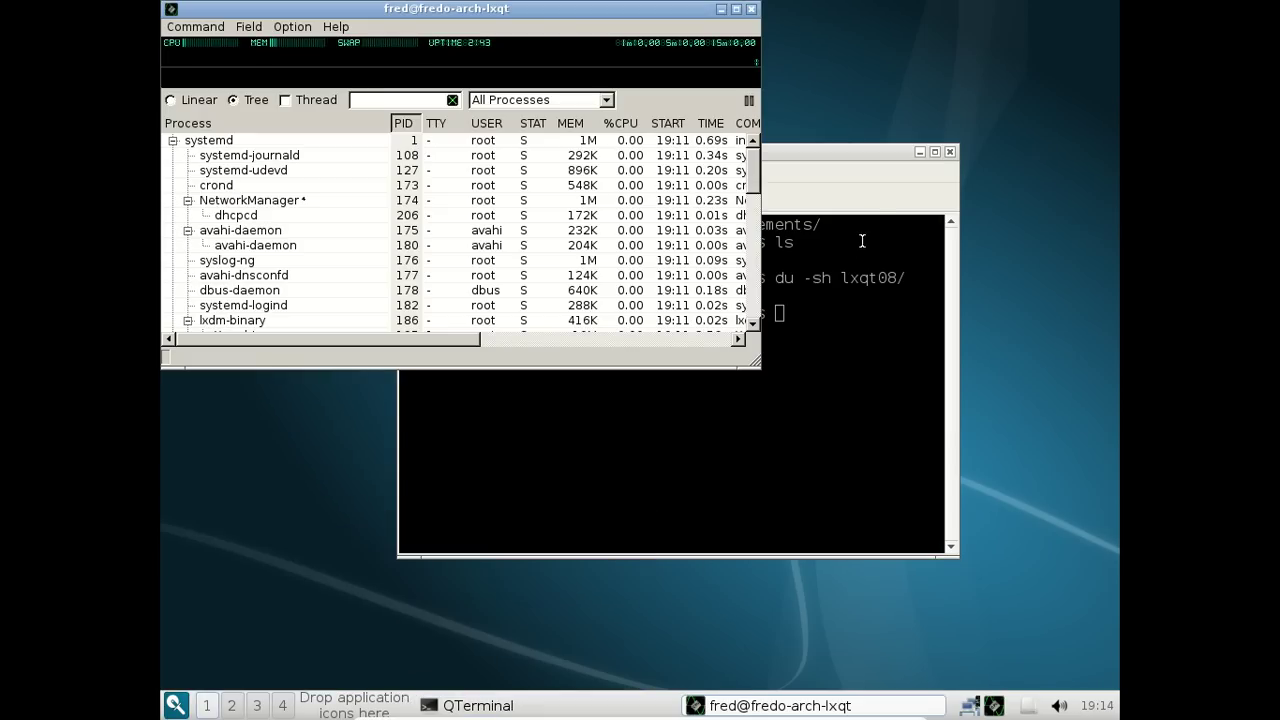
Exit QTerminal, then examine the process list in qps and close it
left_click(949, 152)
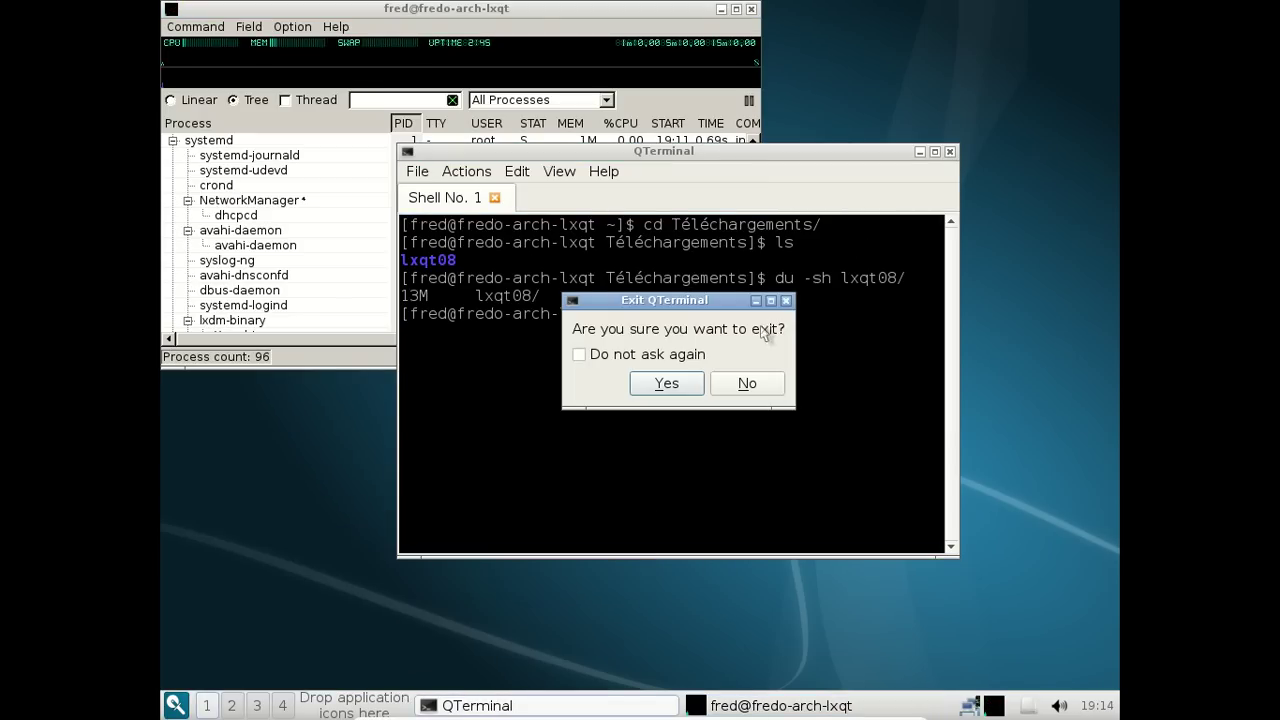
left_click(680, 383)
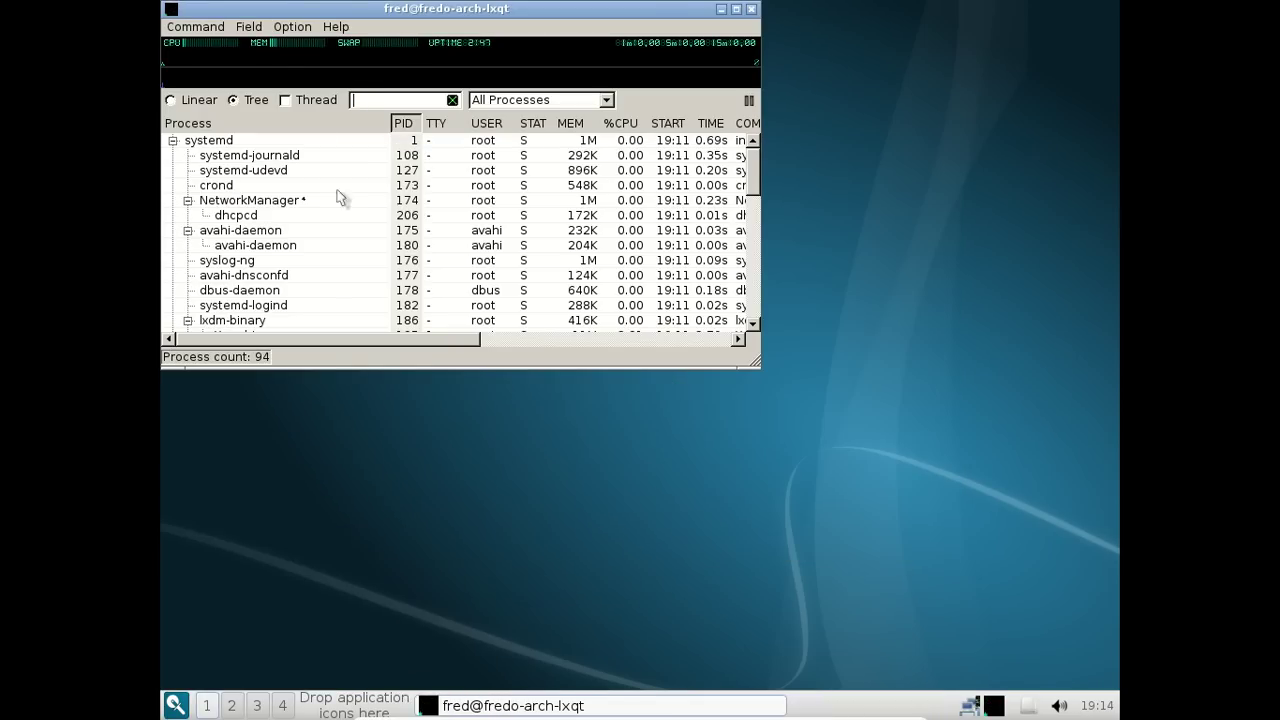
mouse_move(272, 47)
left_click(751, 10)
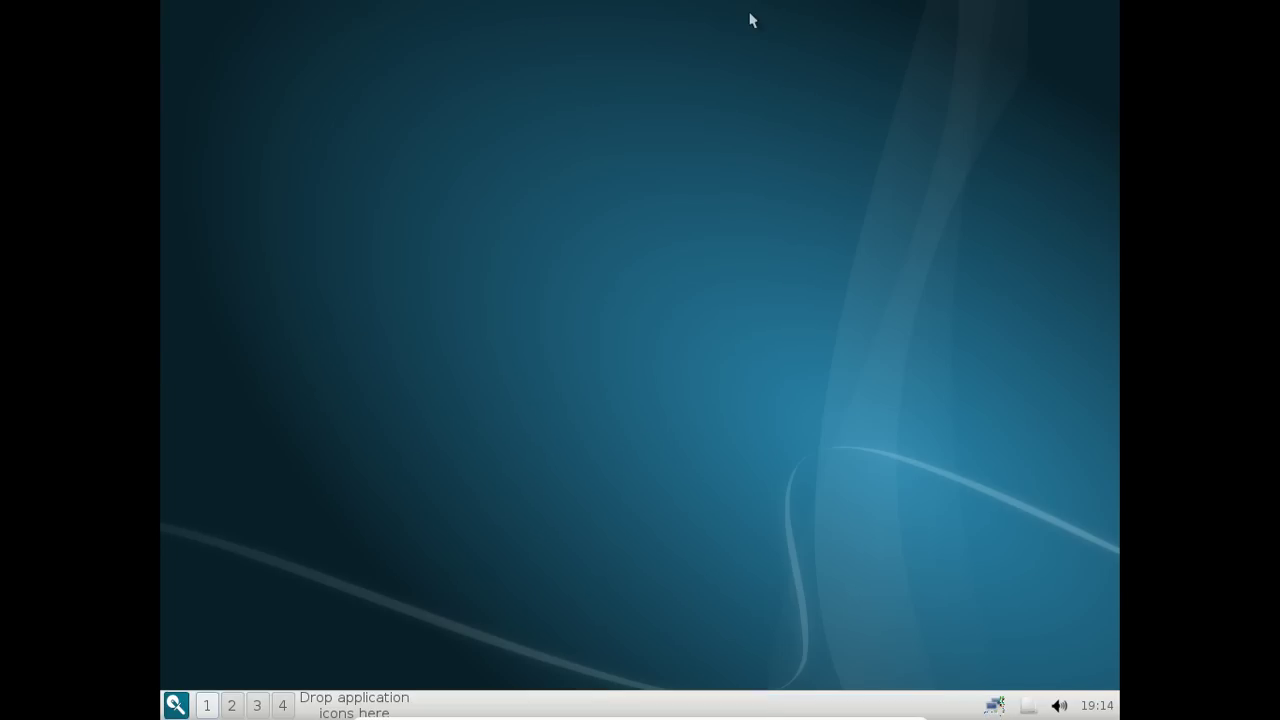
Look through the system, programming and multimedia application categories, then open the LXQt Configuration Center
left_click(176, 707)
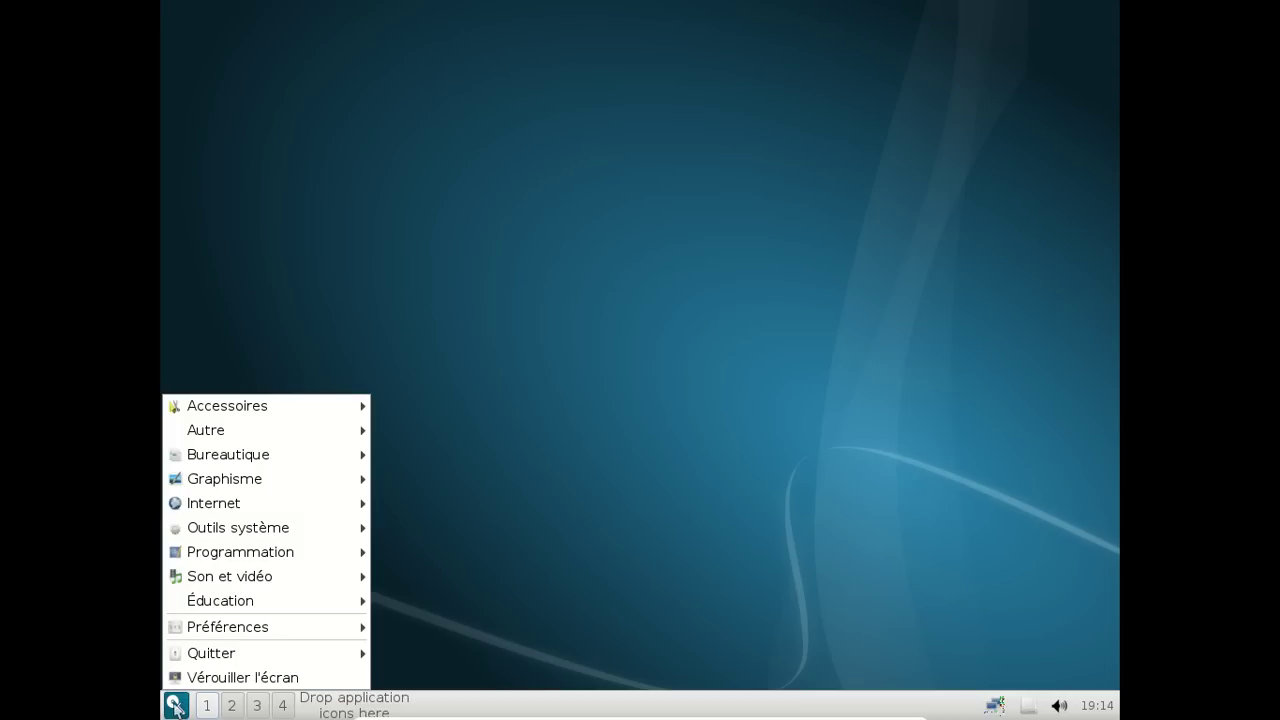
mouse_move(208, 537)
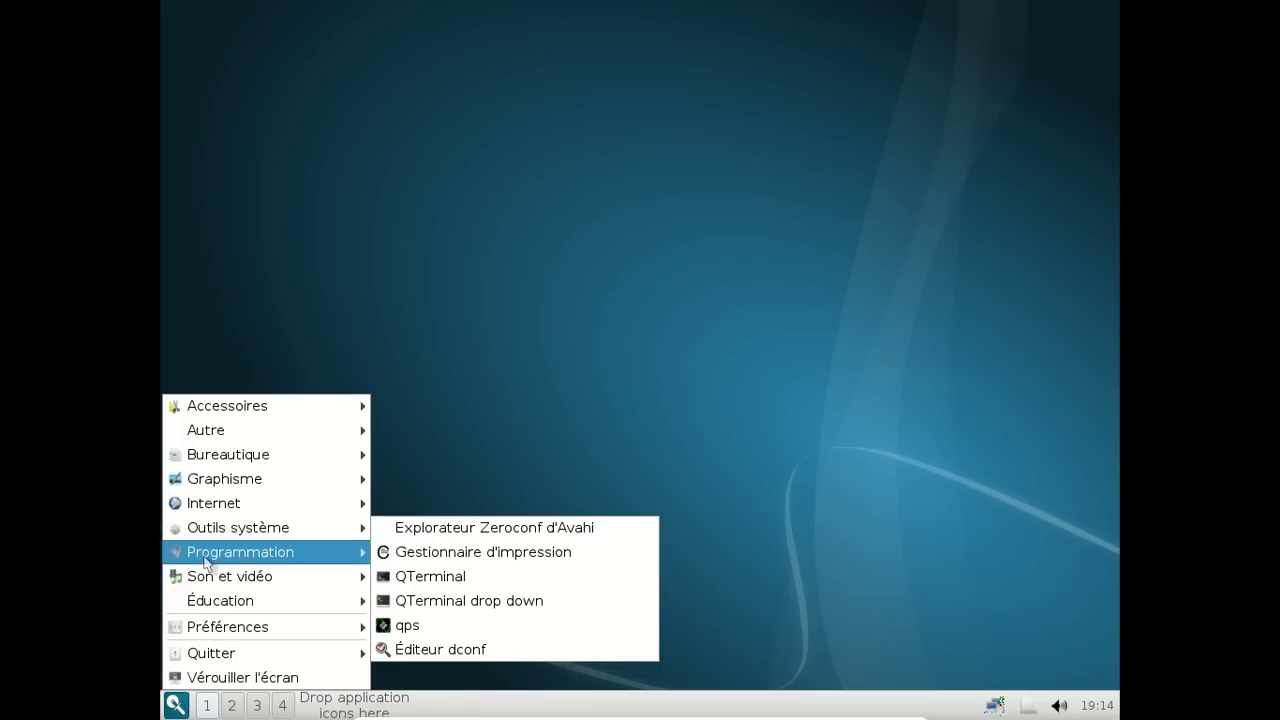
mouse_move(207, 563)
mouse_move(195, 585)
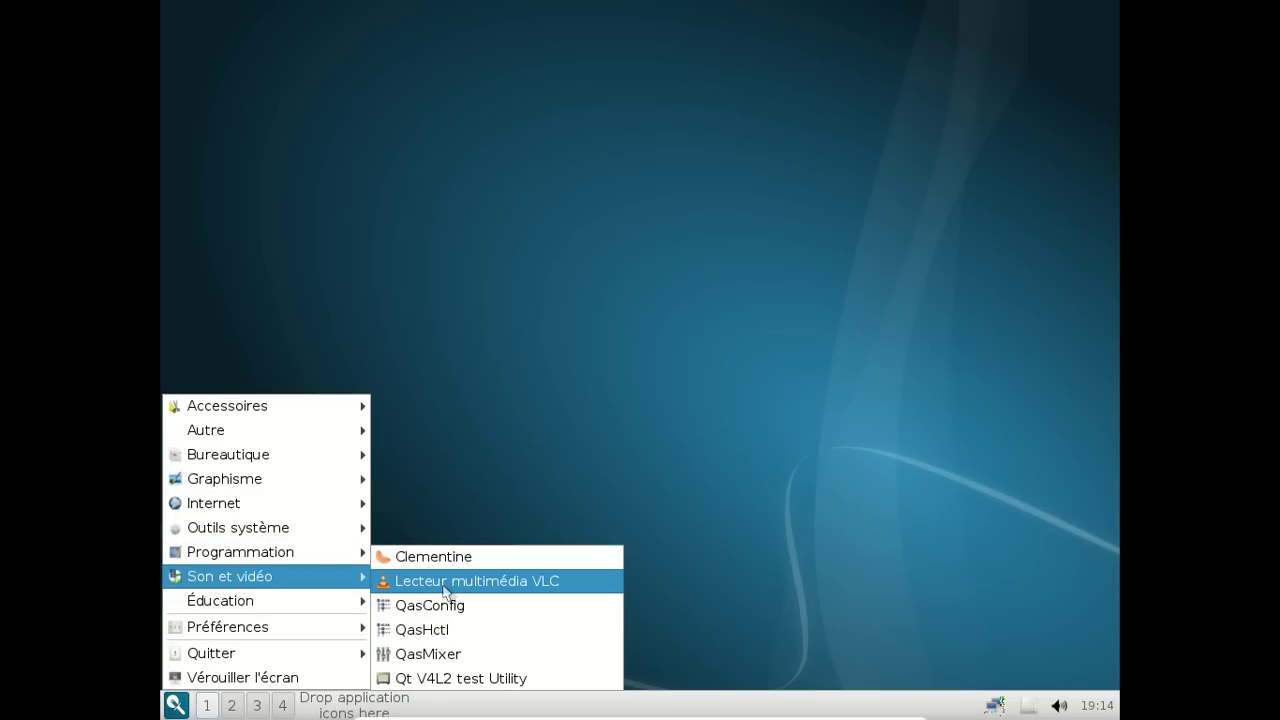
mouse_move(245, 624)
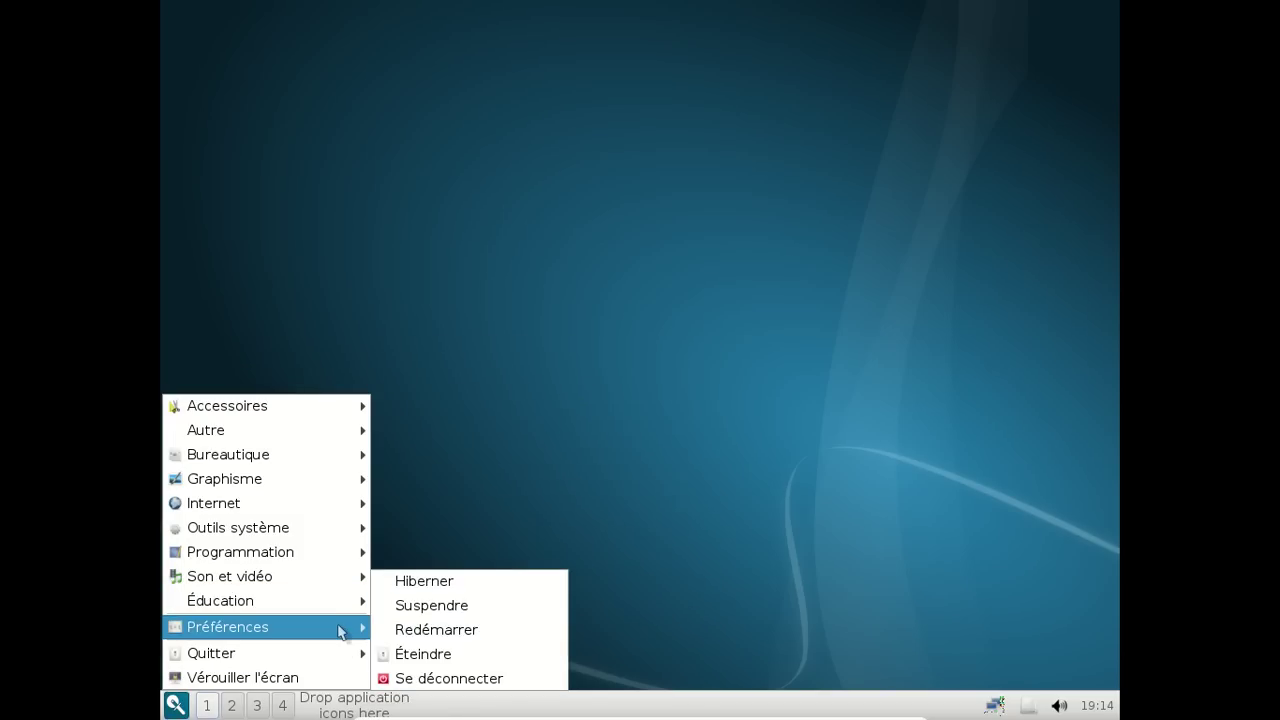
left_click(536, 366)
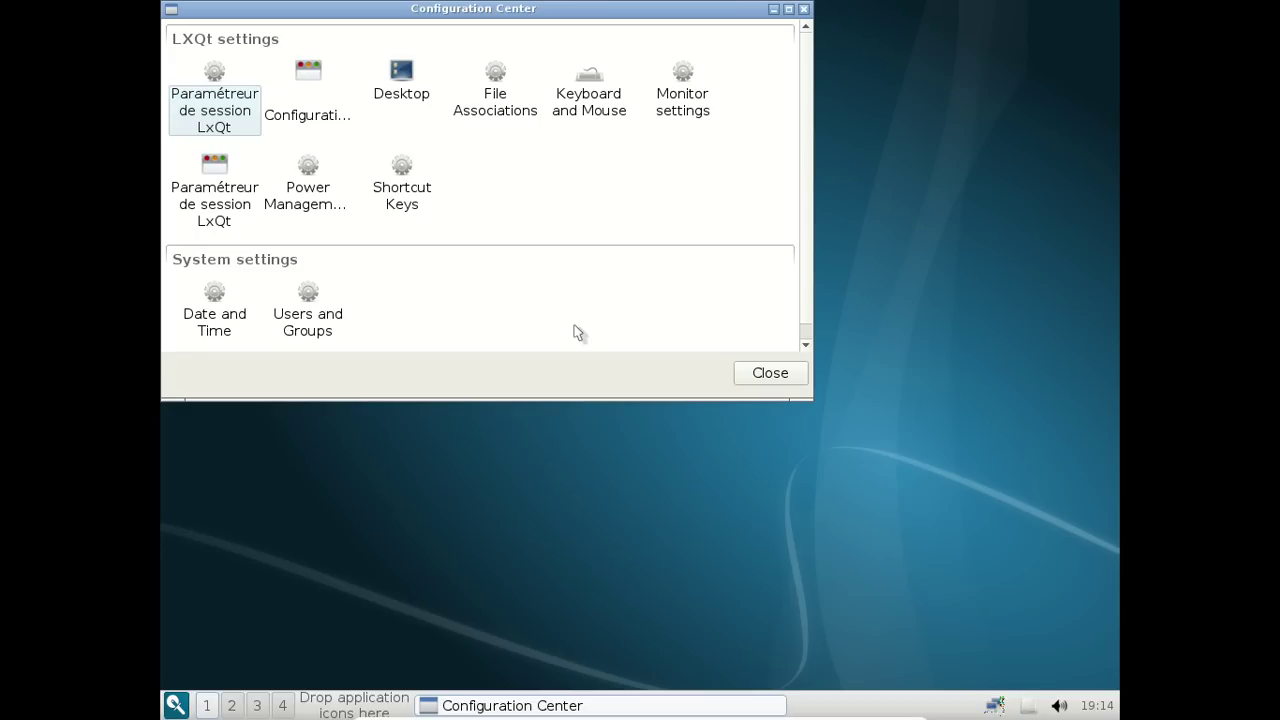
Open the LXQt session settings, check the window manager choices, and enlarge the window to show all LXQt modules
left_click(211, 82)
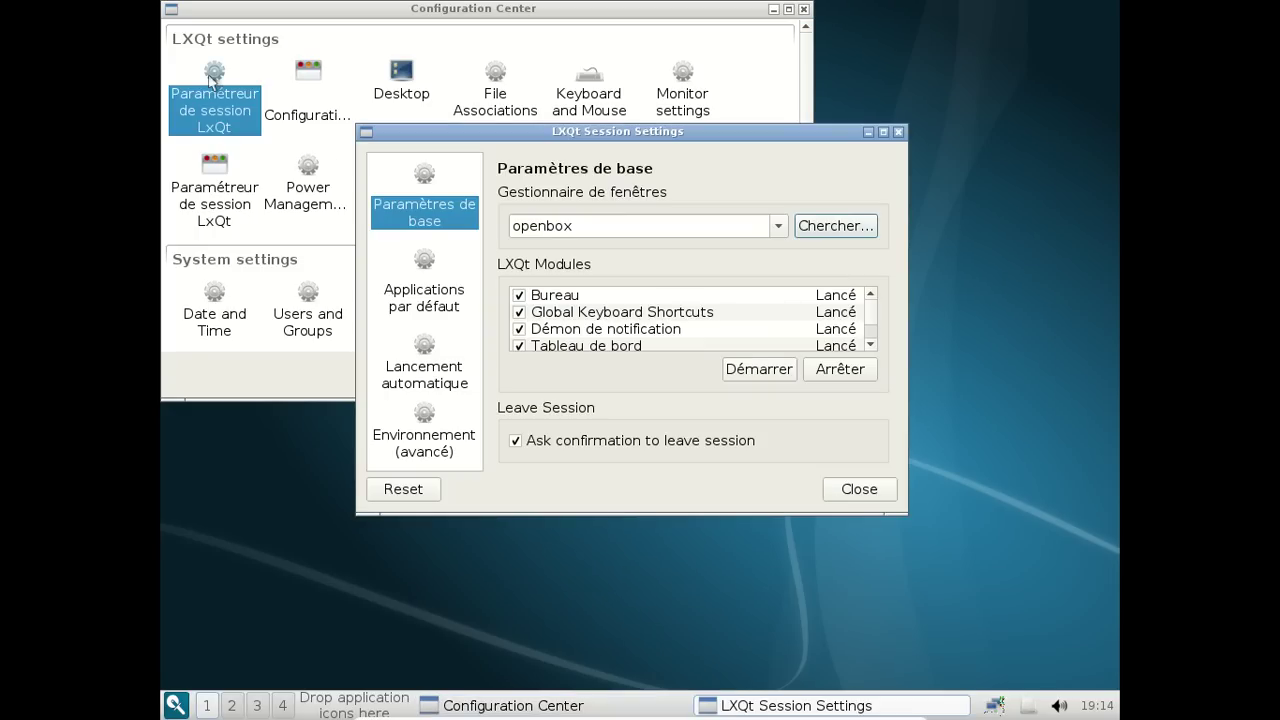
left_click(779, 226)
left_click(781, 228)
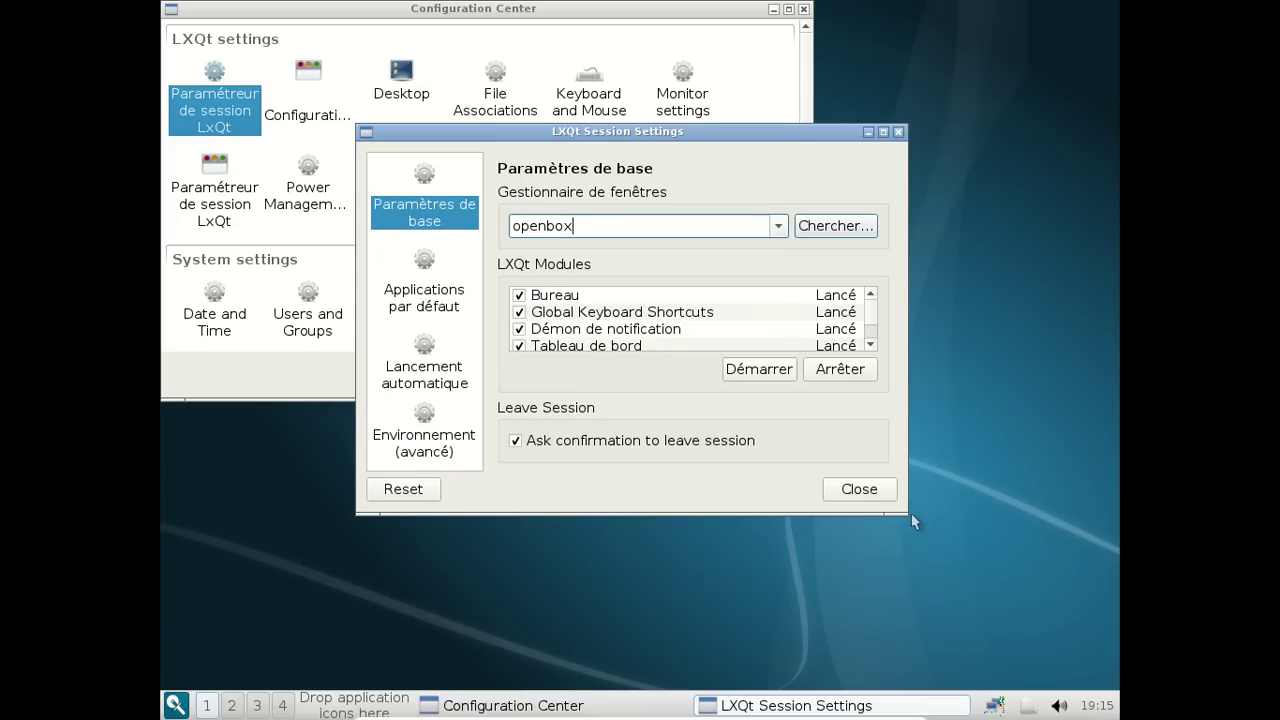
left_click_drag(911, 513, 1062, 632)
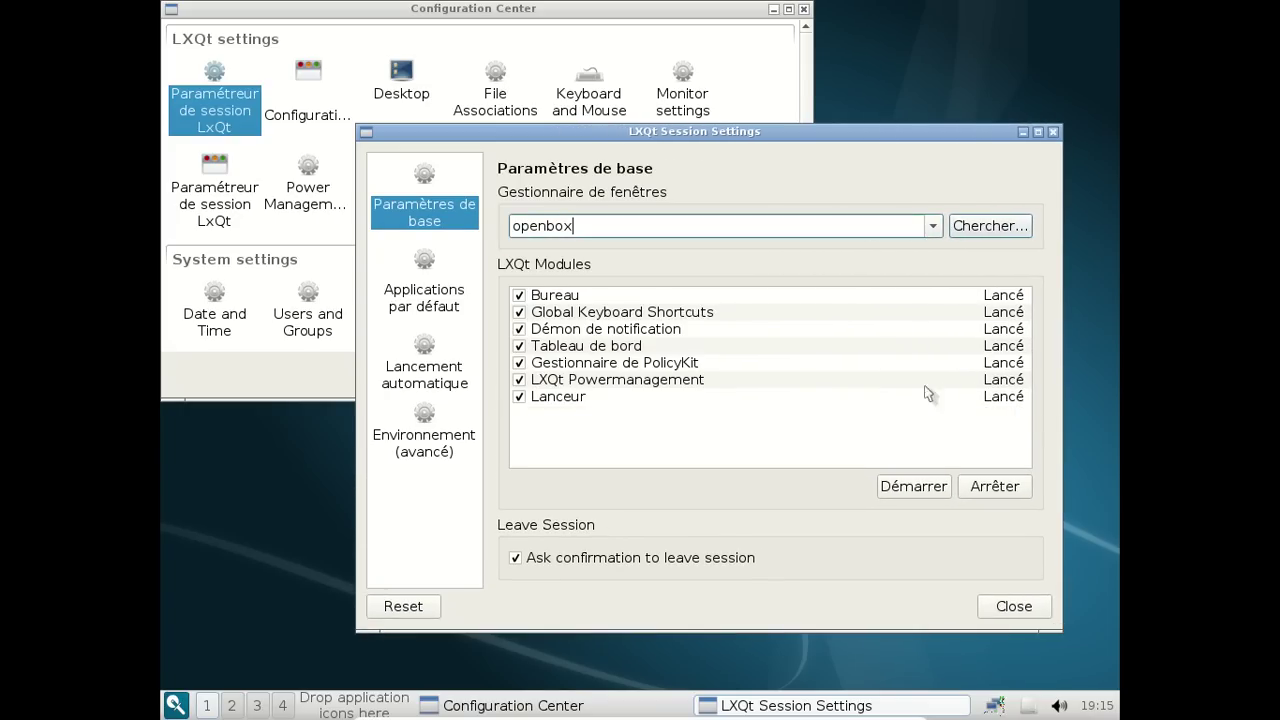
Review the default applications, autostart entries and environment variables, and close the session settings
left_click(408, 283)
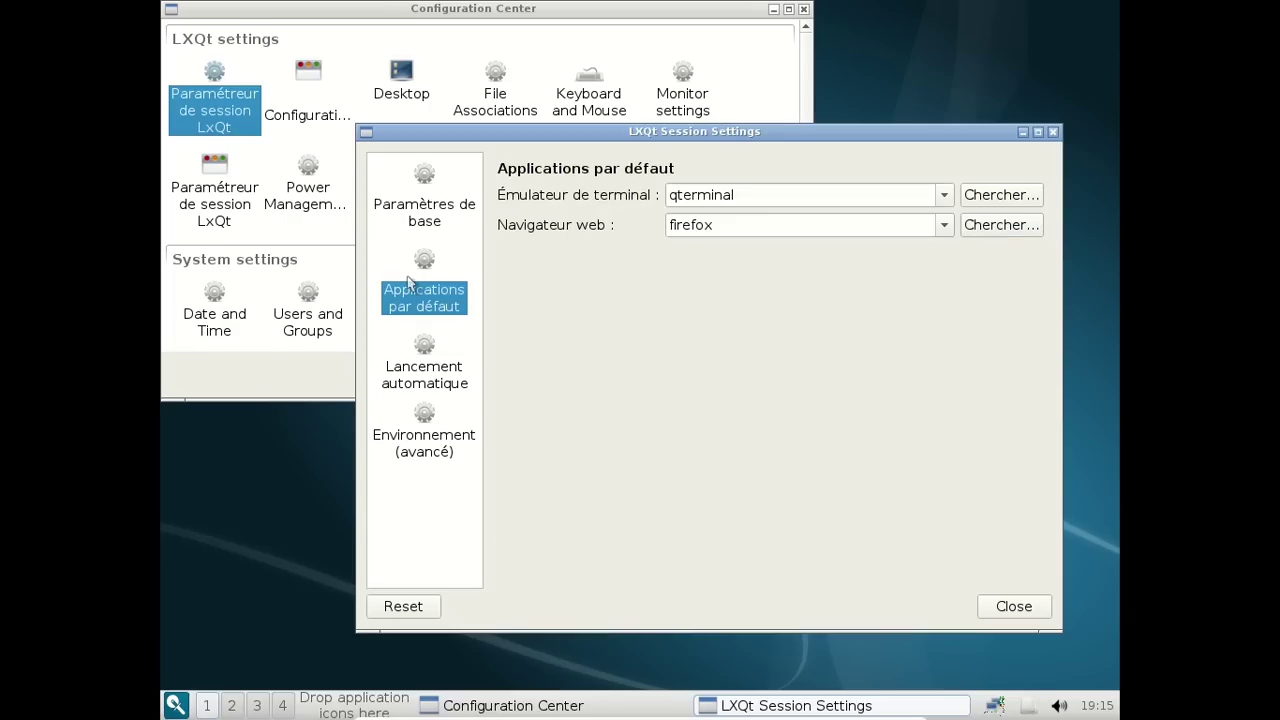
left_click(429, 341)
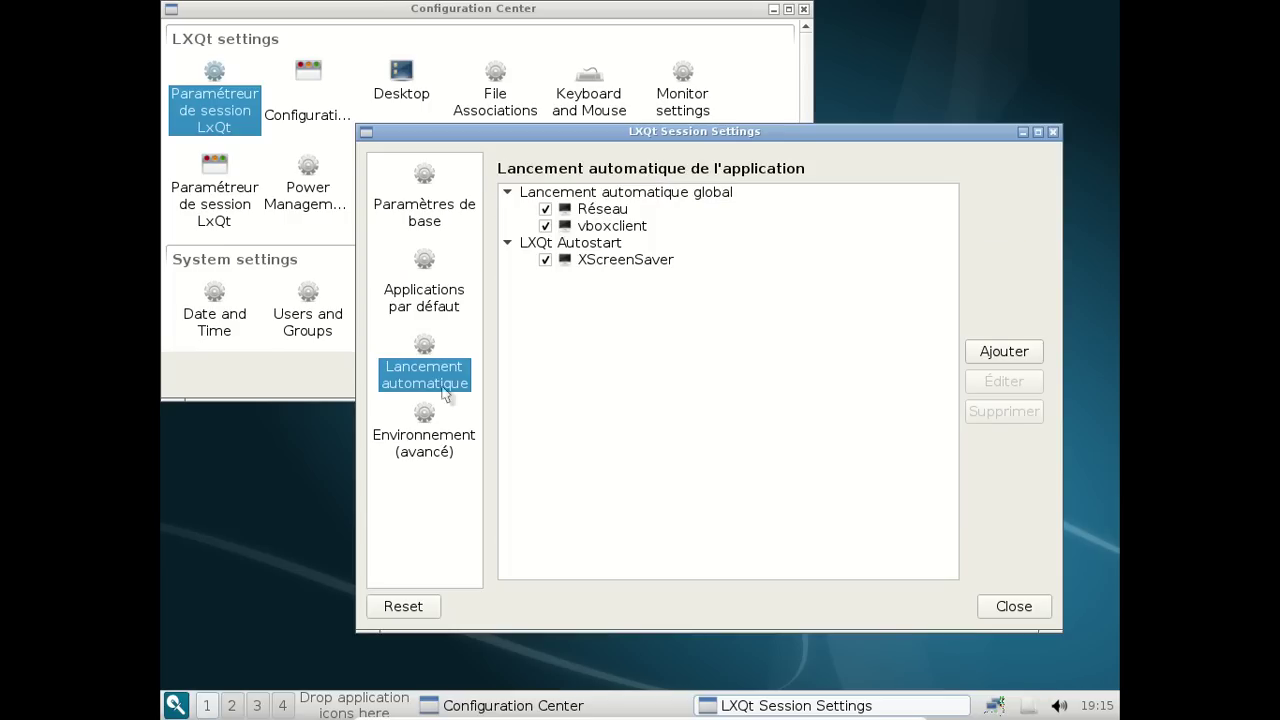
left_click(437, 424)
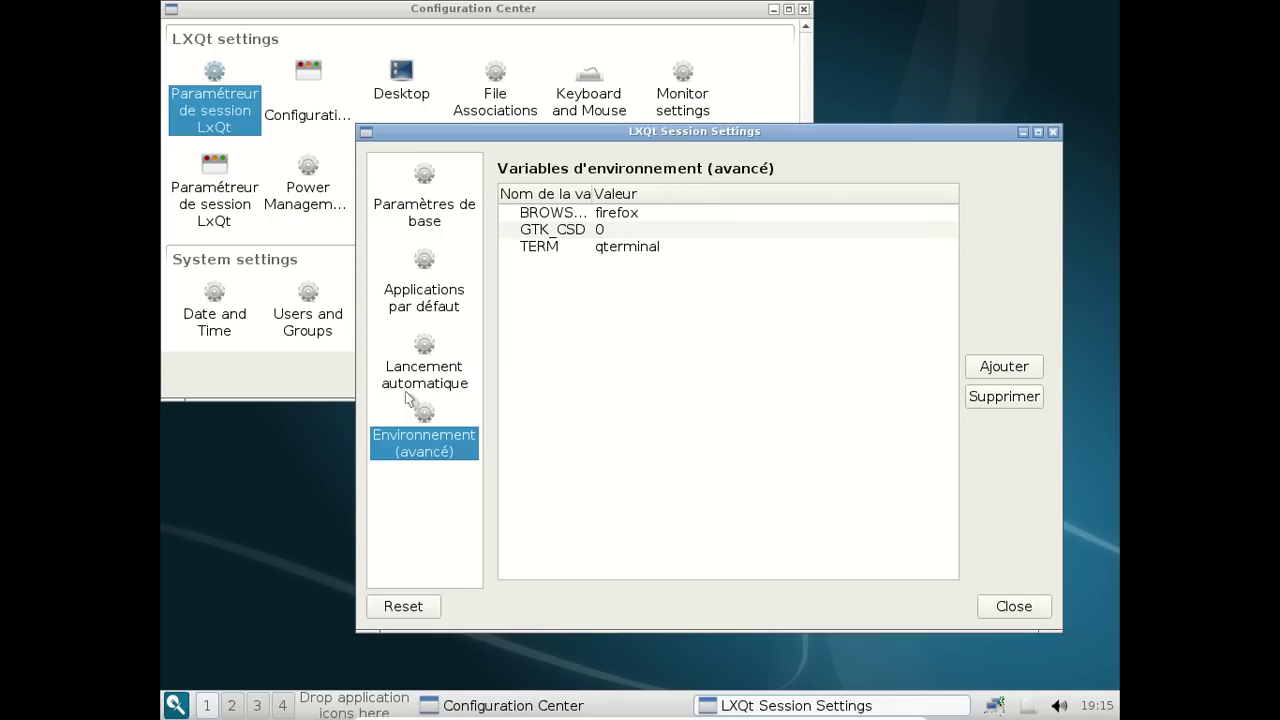
left_click(1053, 132)
Open the LXQt appearance configuration and look through the widget style, icon theme and LXQt theme pages
left_click(309, 72)
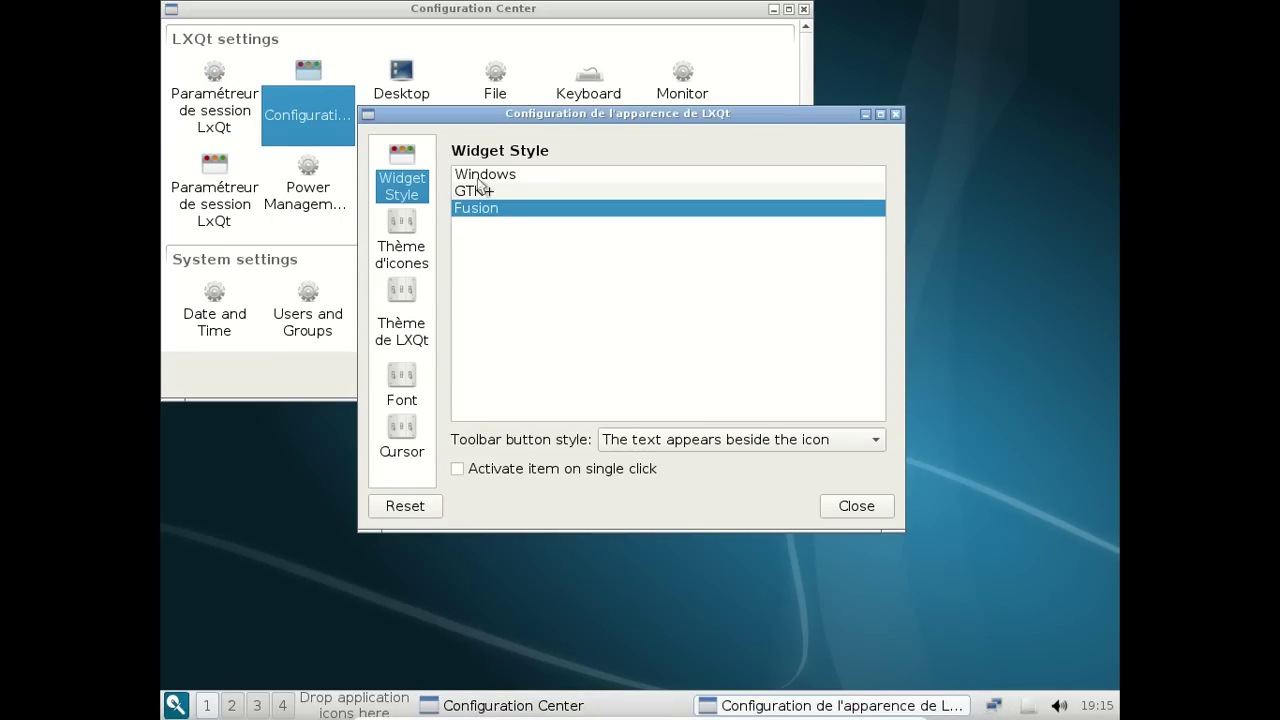
left_click(419, 238)
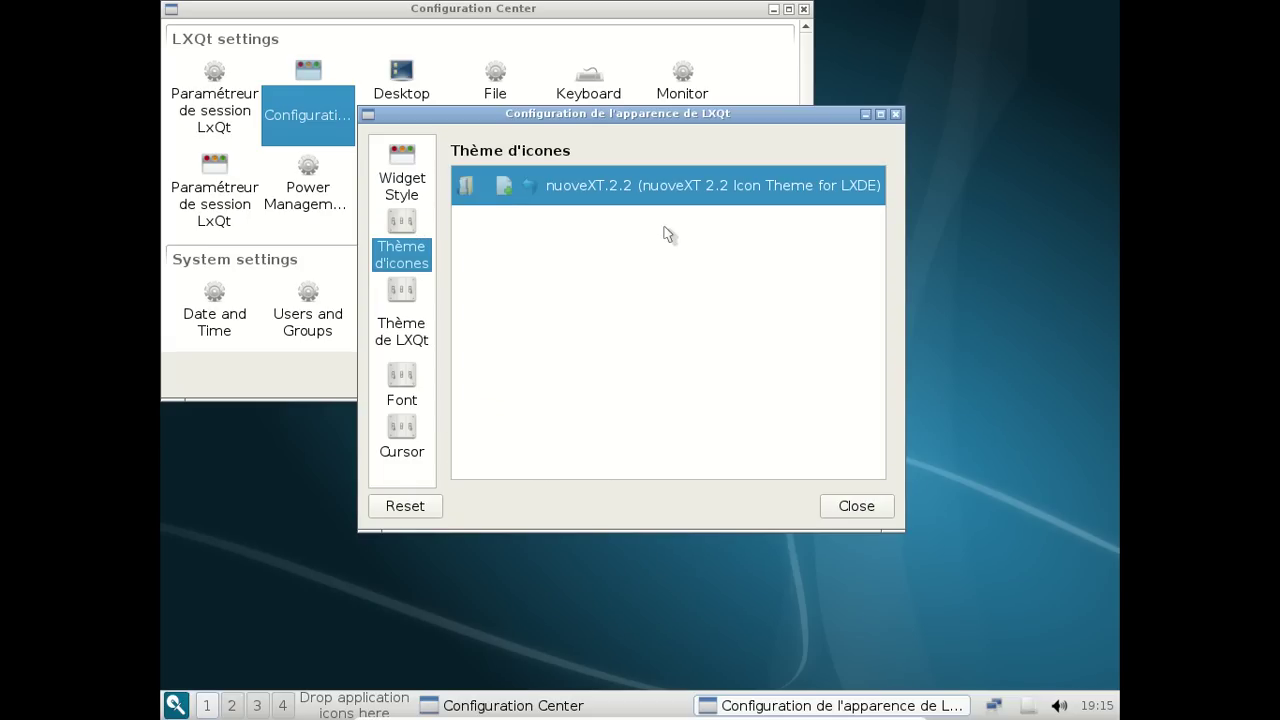
left_click(392, 300)
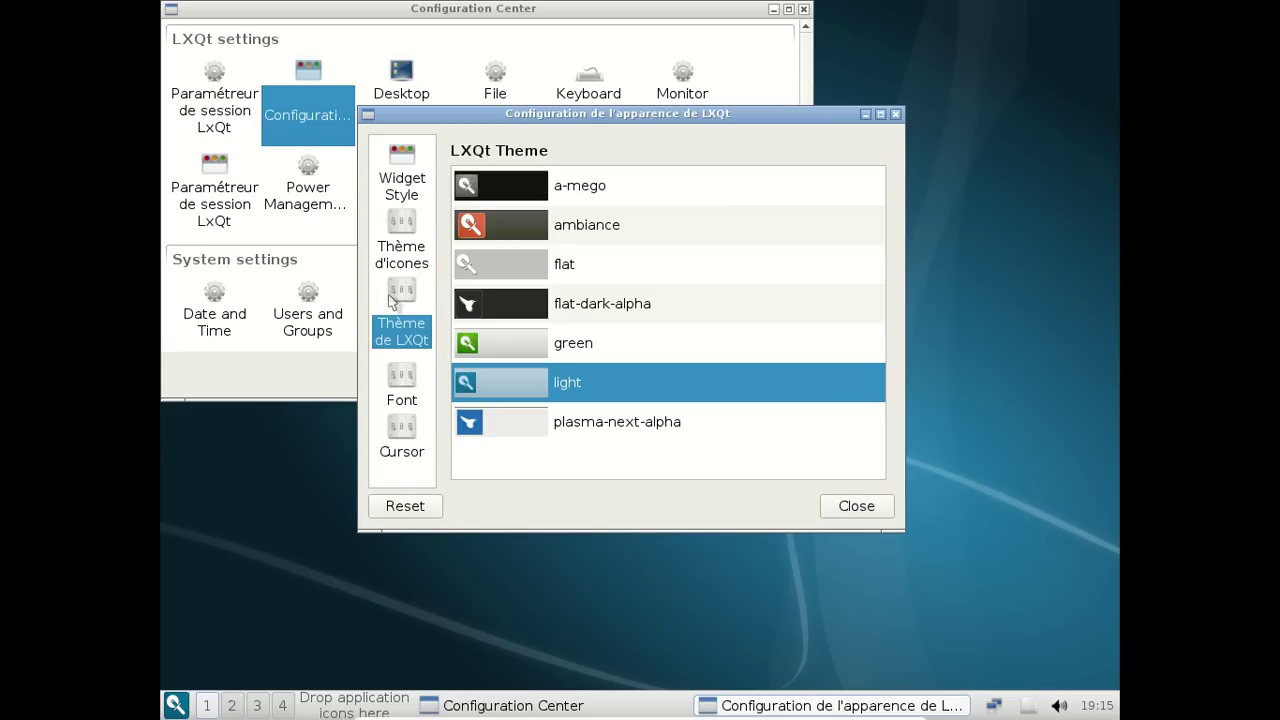
Apply the a-mego LXQt theme and preview its wallpaper on an empty workspace before returning to workspace 1
left_click(689, 181)
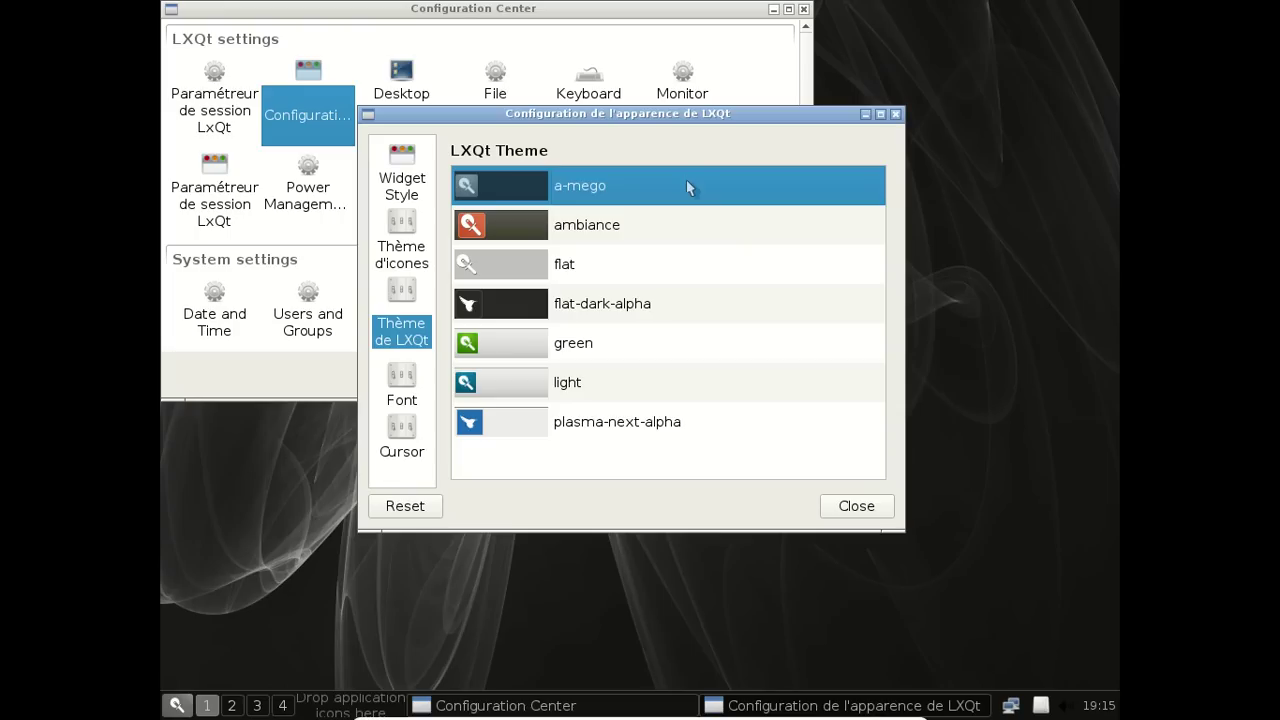
key("ctrl+alt+Right")
key("ctrl+alt+Left")
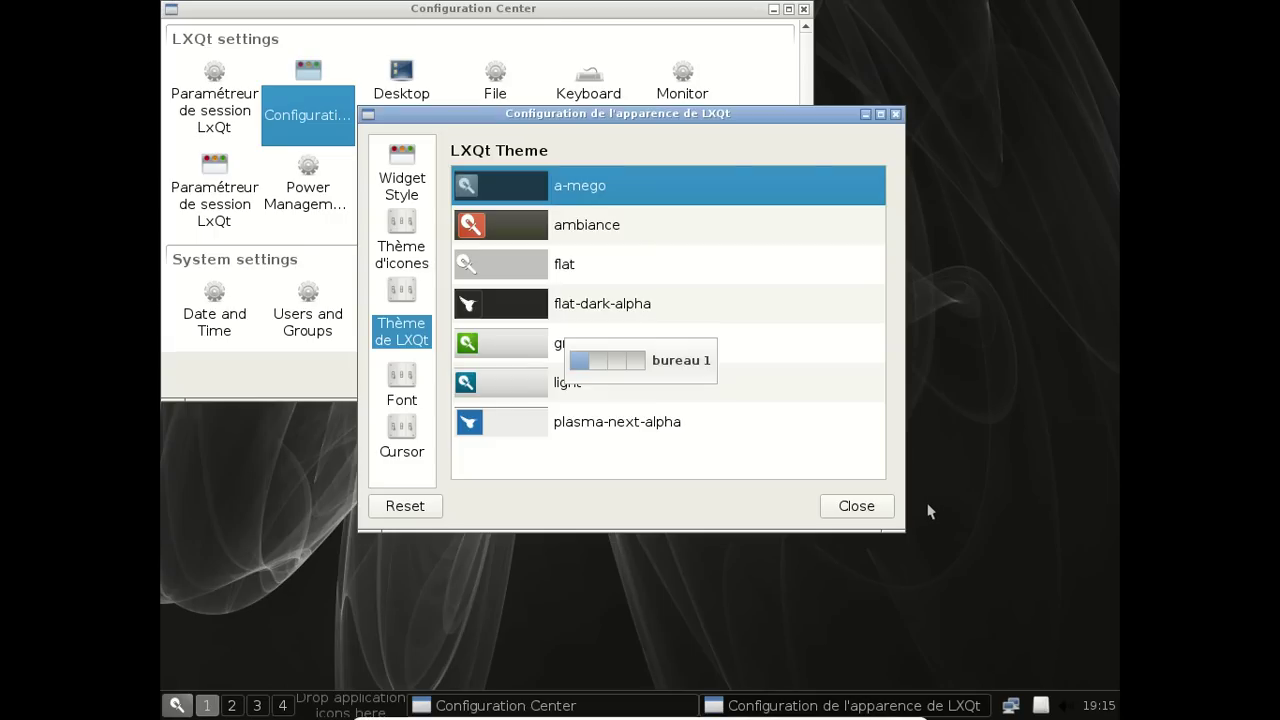
Switch the LXQt theme to ambiance, comparing it with a-mego
left_click(619, 224)
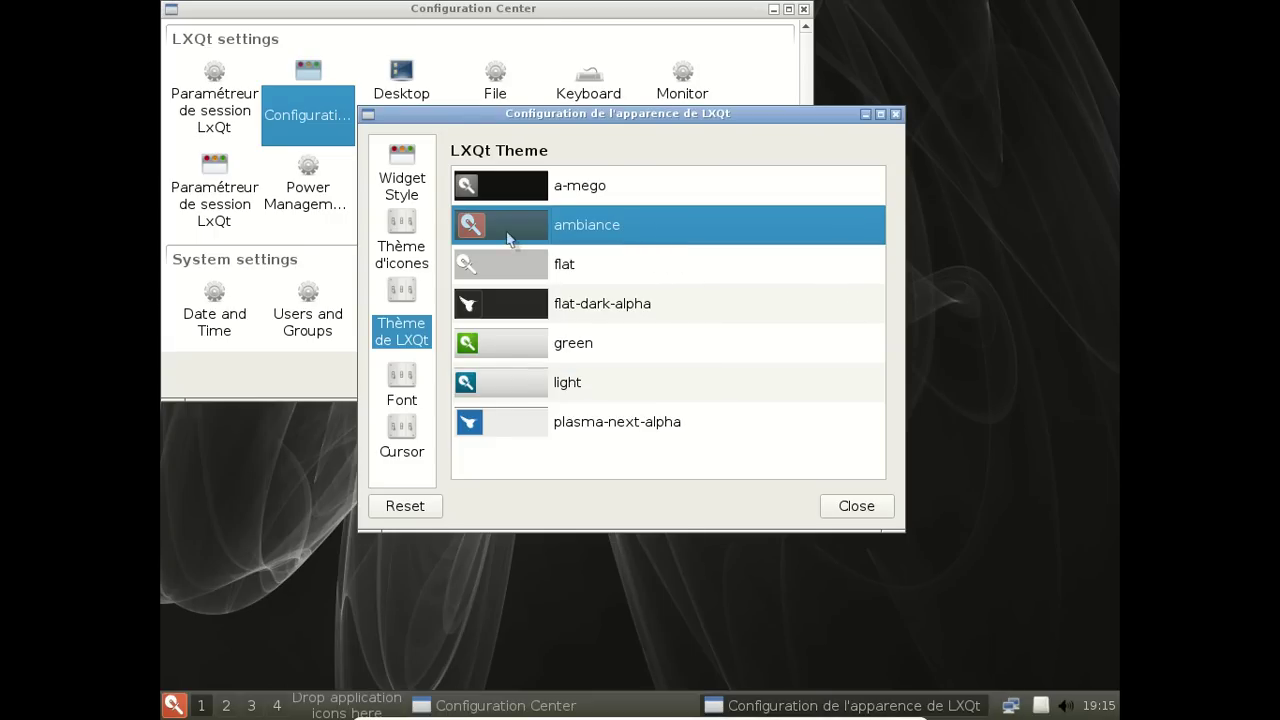
left_click(508, 186)
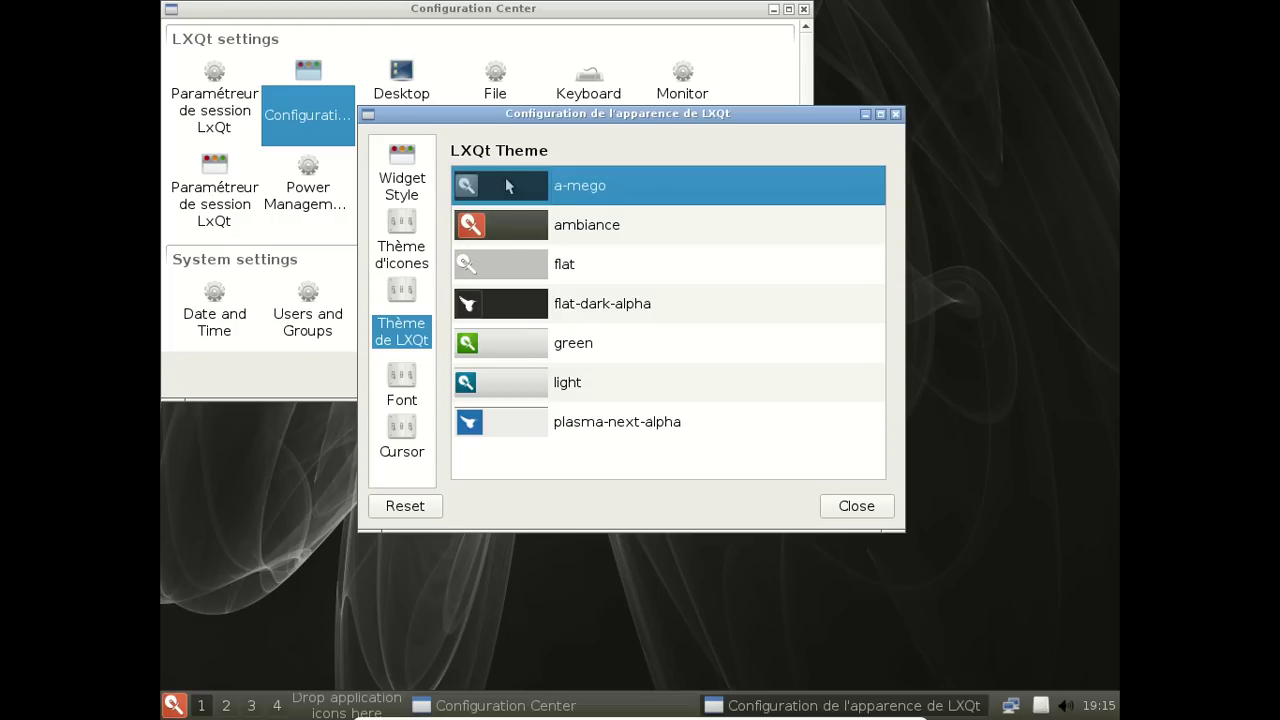
left_click(503, 232)
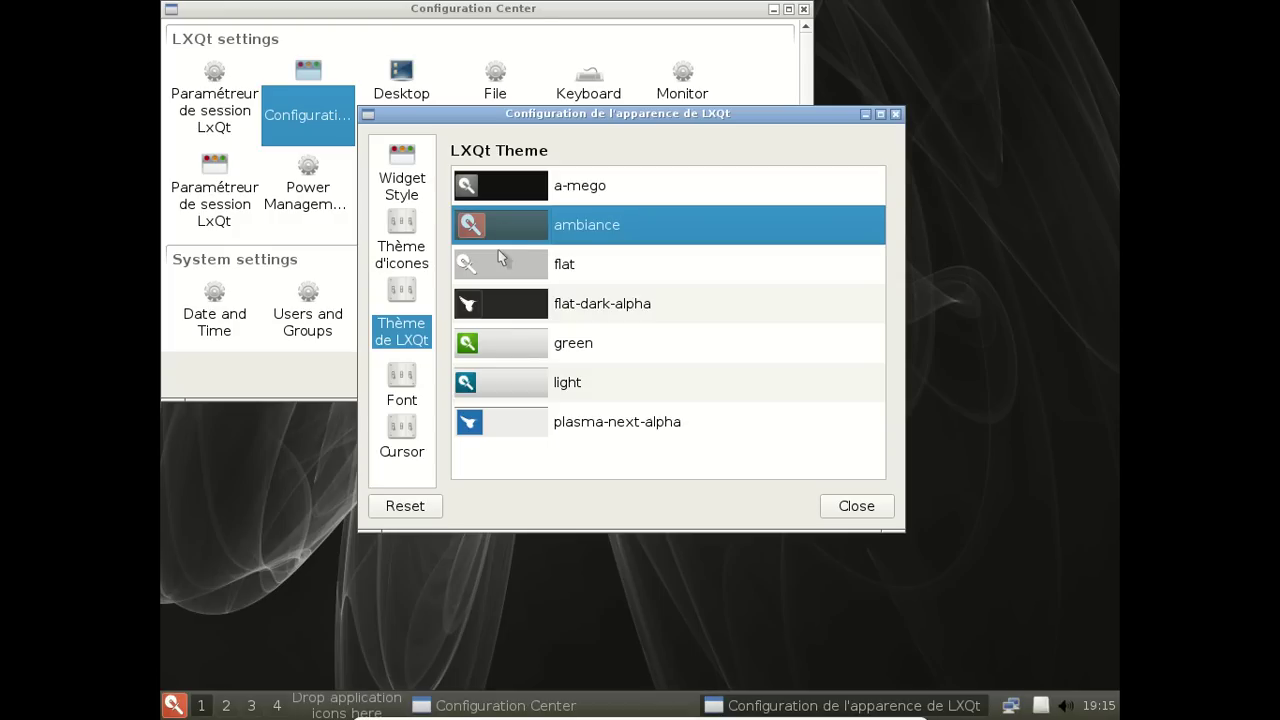
Apply the flat LXQt theme and preview it on an empty workspace before returning
left_click(500, 260)
scroll(962, 286, "down", 1)
scroll(965, 286, "up", 1)
Apply the flat-dark-alpha LXQt theme and preview its wallpaper across the other workspaces, ending on workspace 1
left_click(570, 316)
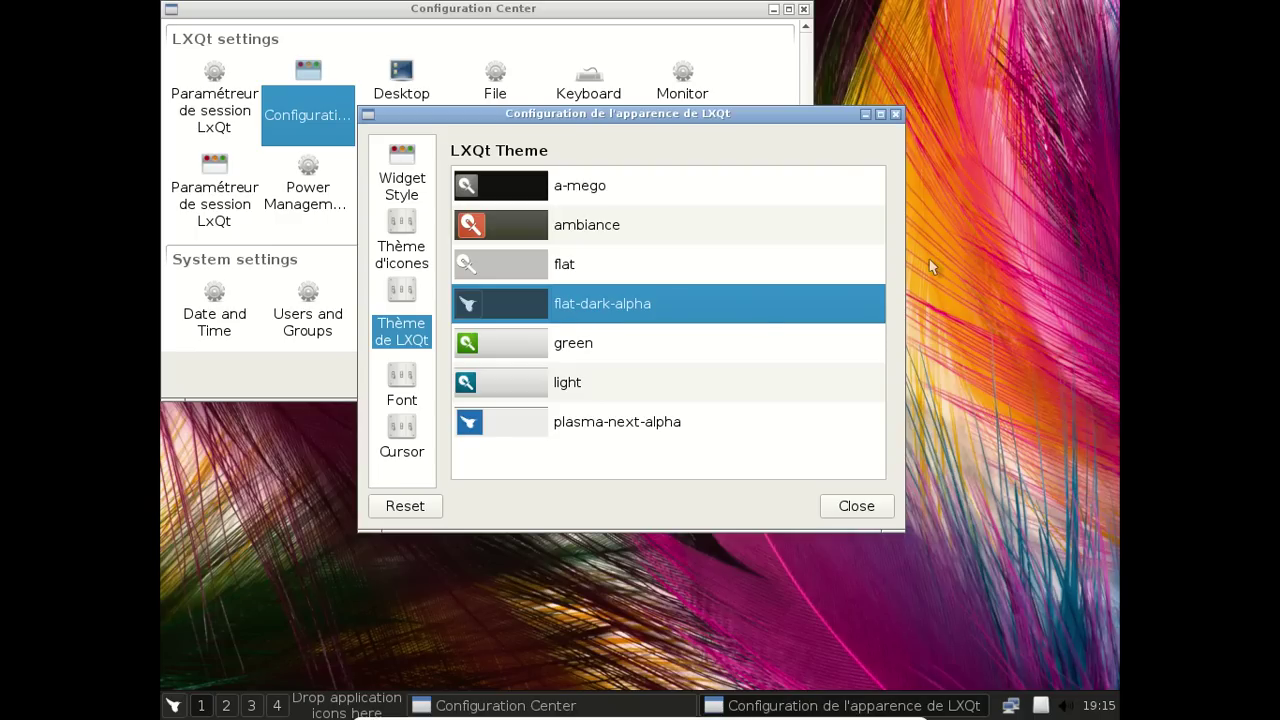
scroll(929, 262, "down", 3)
scroll(927, 262, "up", 1)
scroll(928, 266, "up", 2)
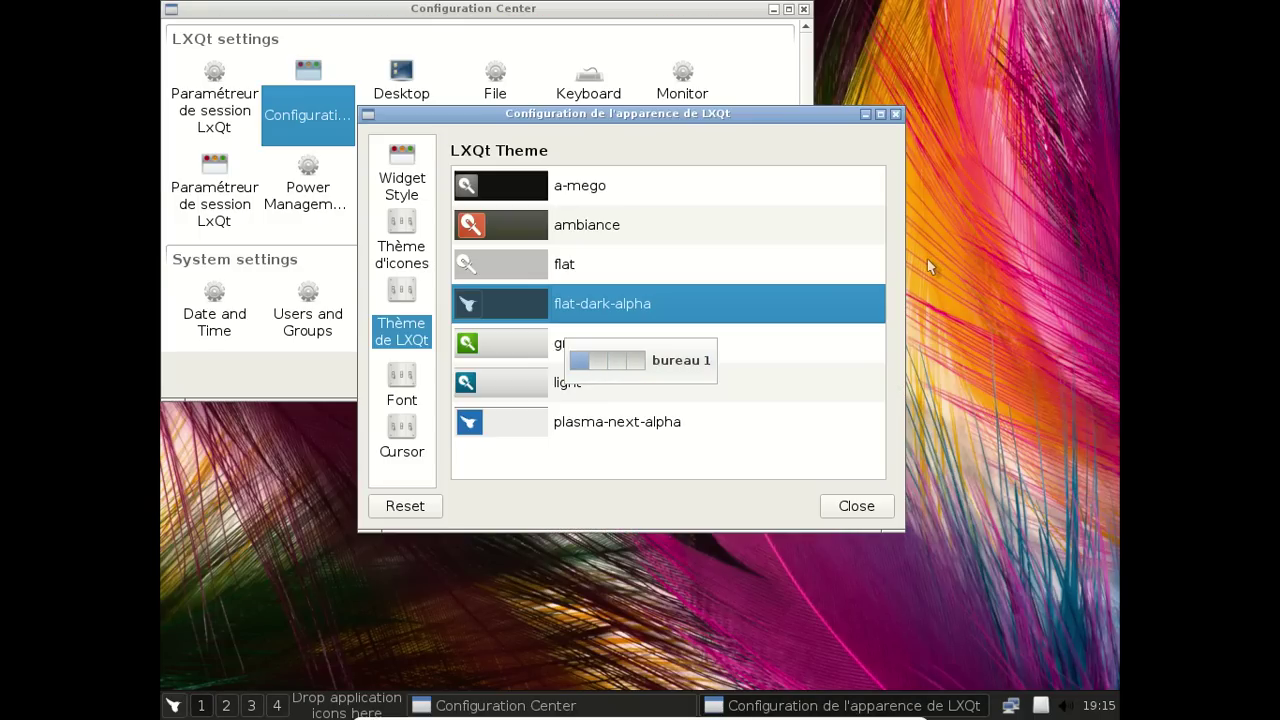
Apply the green LXQt theme and preview its wallpaper on an empty workspace before returning to workspace 1
left_click(503, 357)
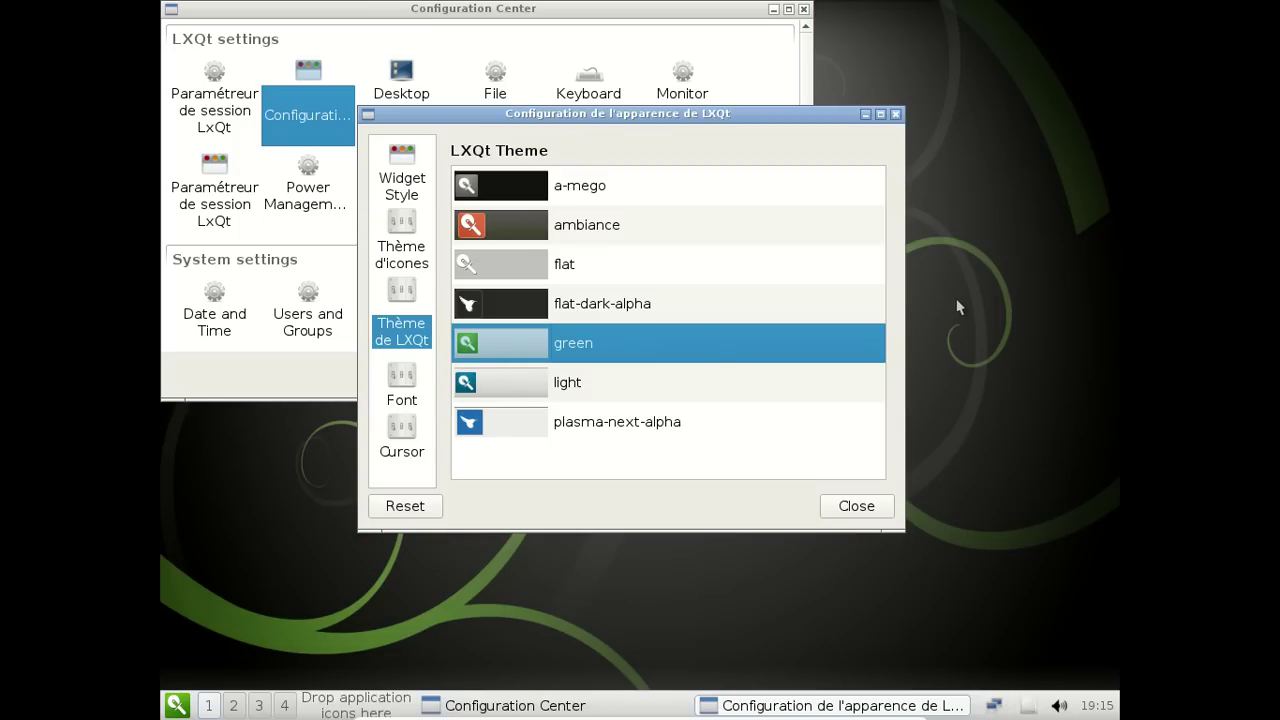
scroll(958, 307, "down", 1)
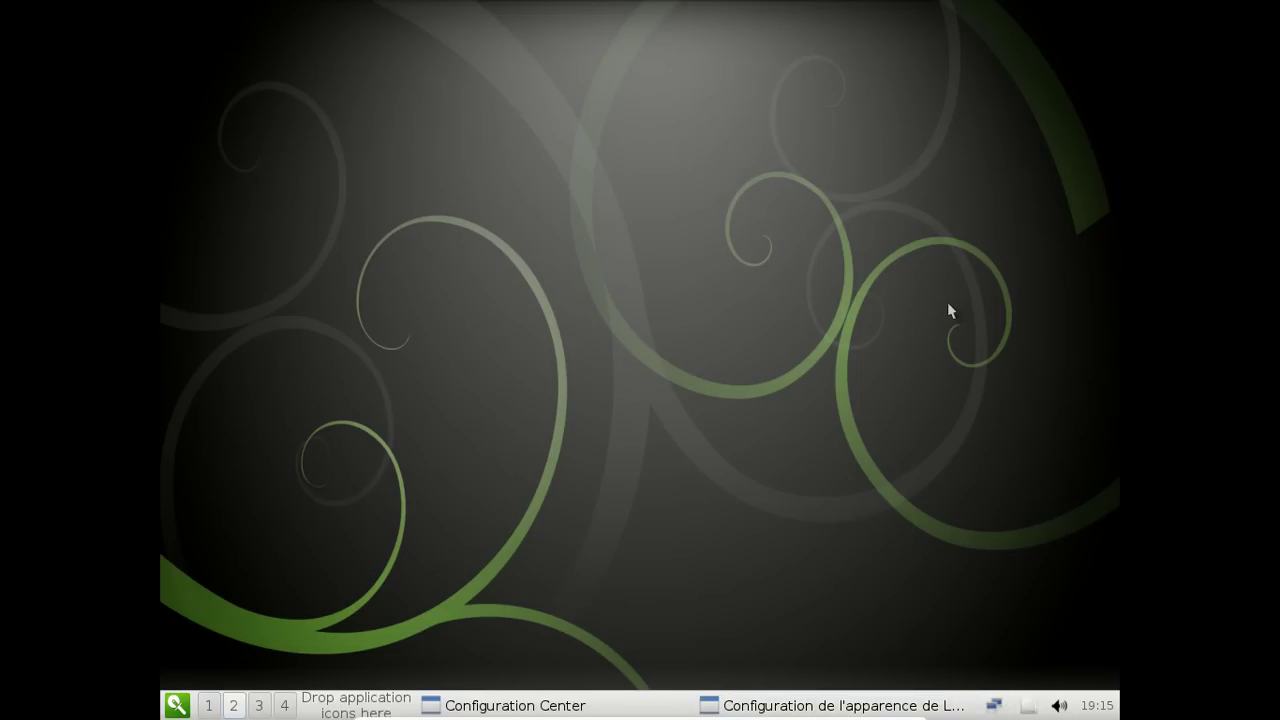
scroll(950, 311, "up", 1)
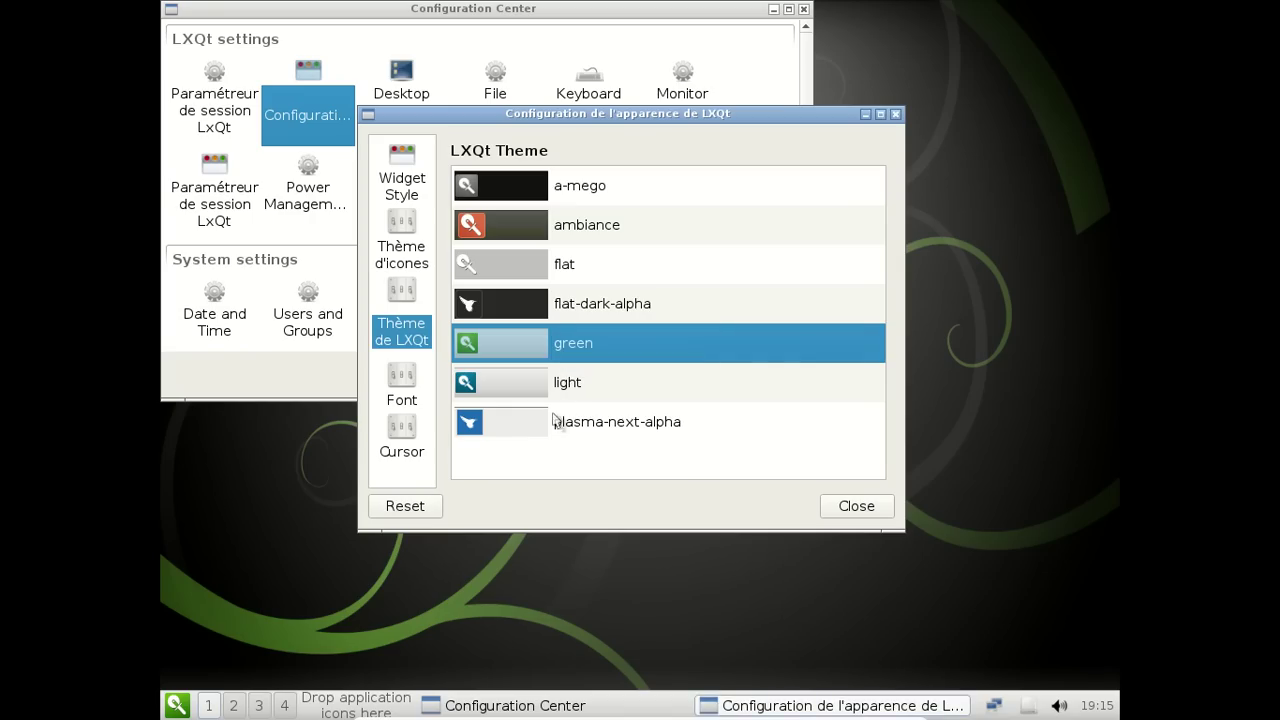
Apply the light LXQt theme and switch briefly to the next workspace and back to preview it
left_click(590, 398)
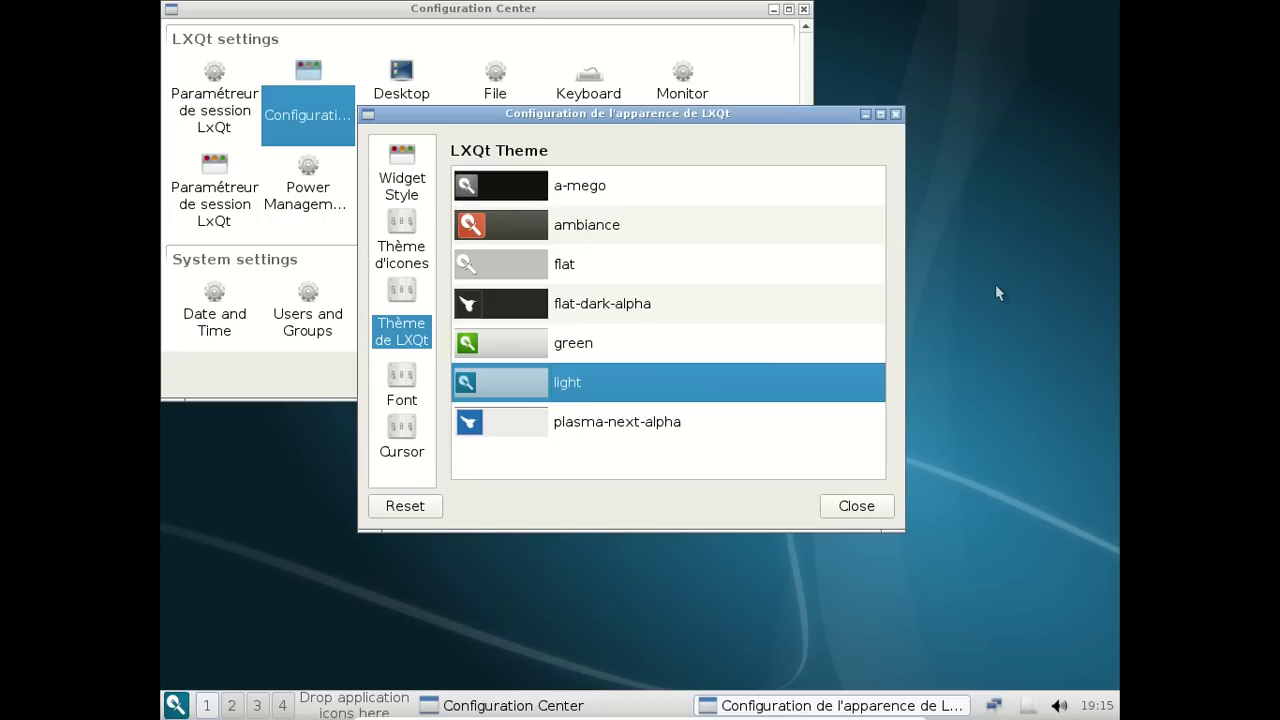
scroll(995, 285, "down", 1)
scroll(997, 292, "up", 1)
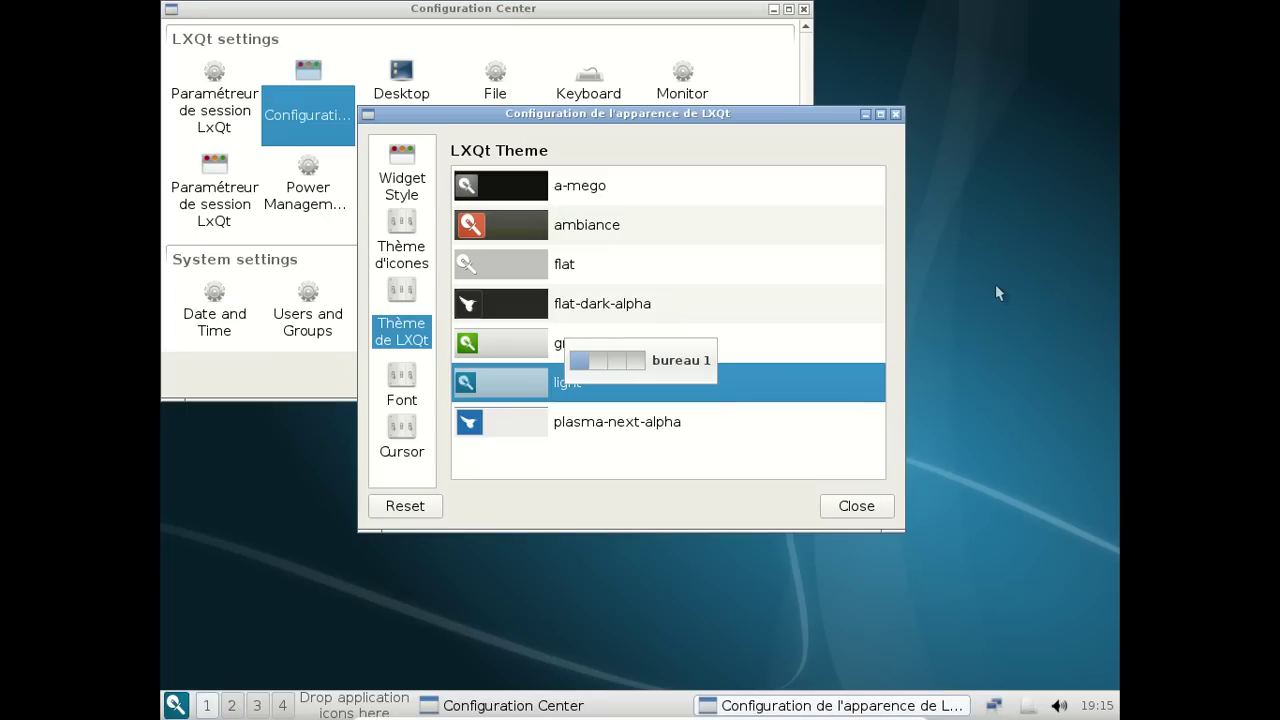
Apply the plasma-next-alpha LXQt theme and preview its wallpaper across the workspaces
left_click(678, 422)
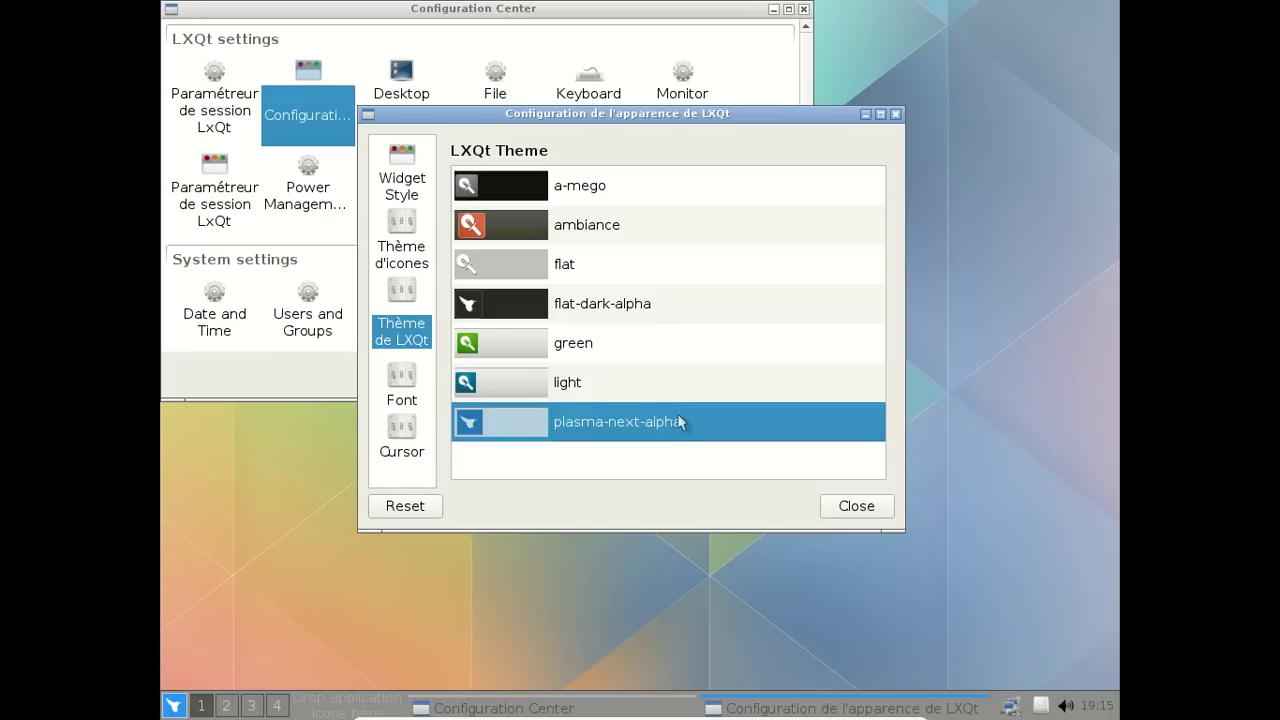
scroll(962, 375, "down", 2)
scroll(962, 375, "down", 2)
Compare the light and flat-dark-alpha LXQt themes and settle on light
left_click(570, 387)
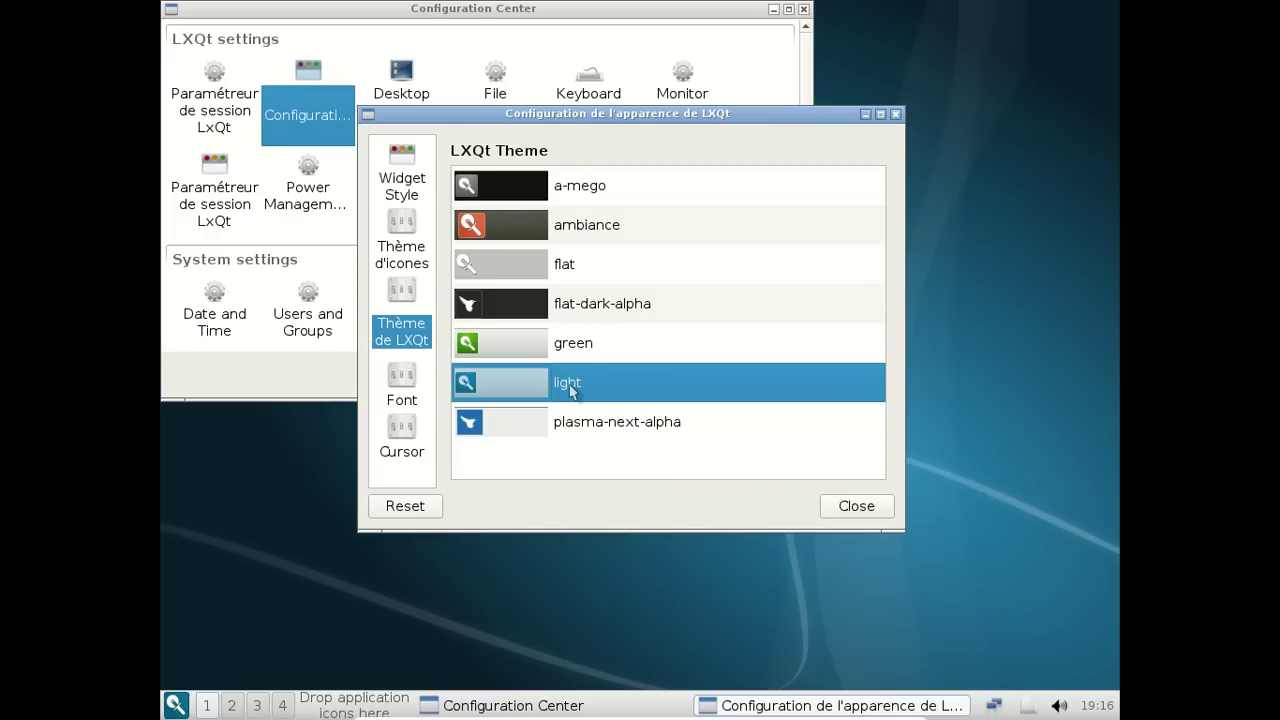
left_click(600, 306)
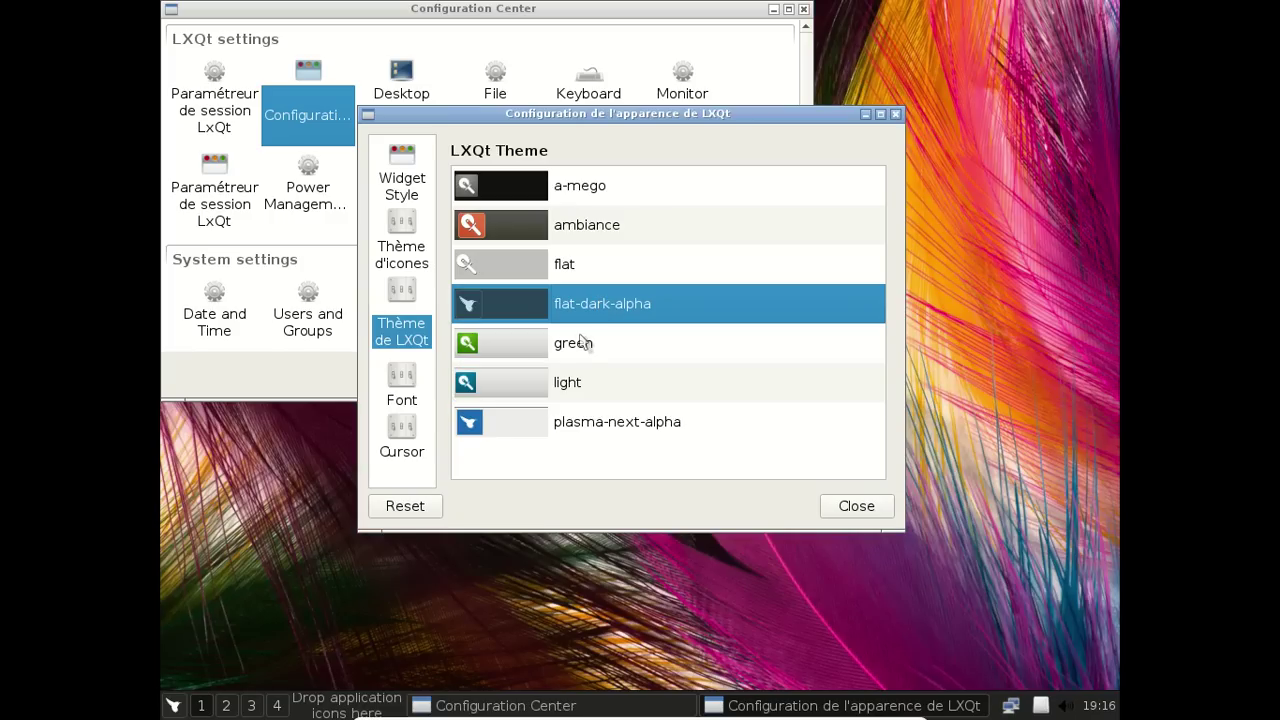
left_click(567, 388)
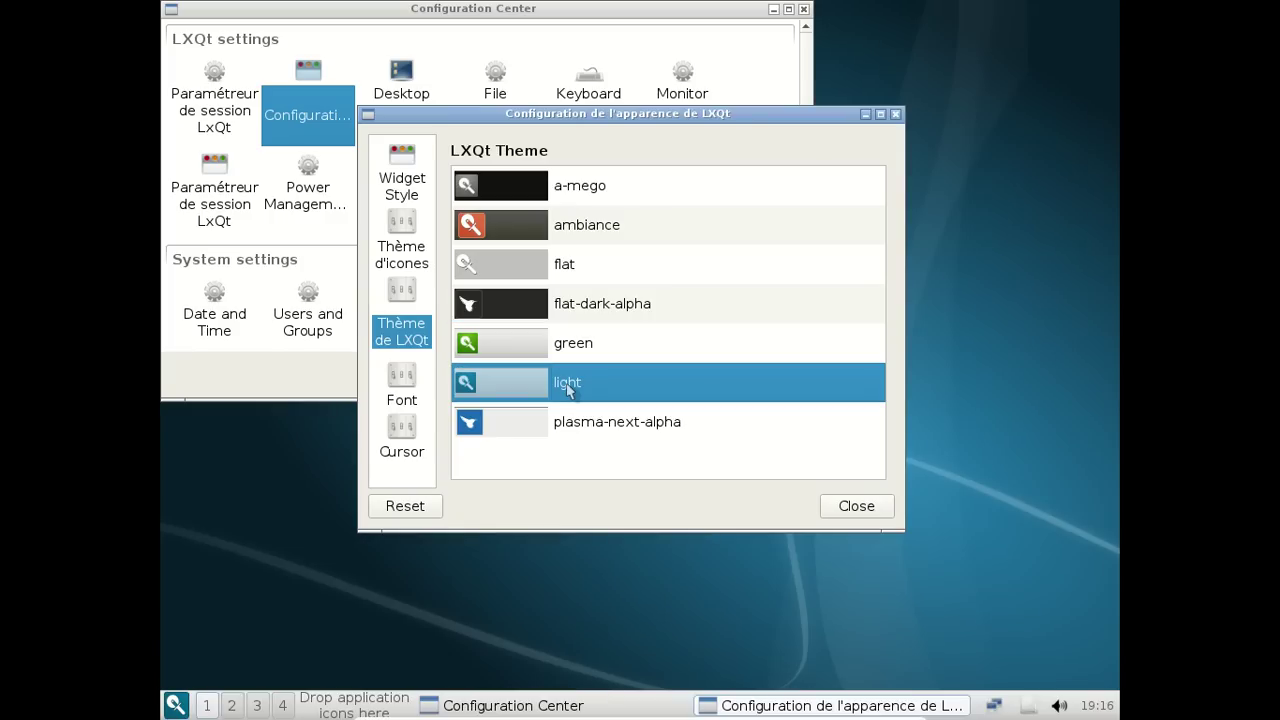
Review the font and cursor theme pages of the appearance settings, then close the appearance configuration
left_click(405, 386)
left_click(404, 422)
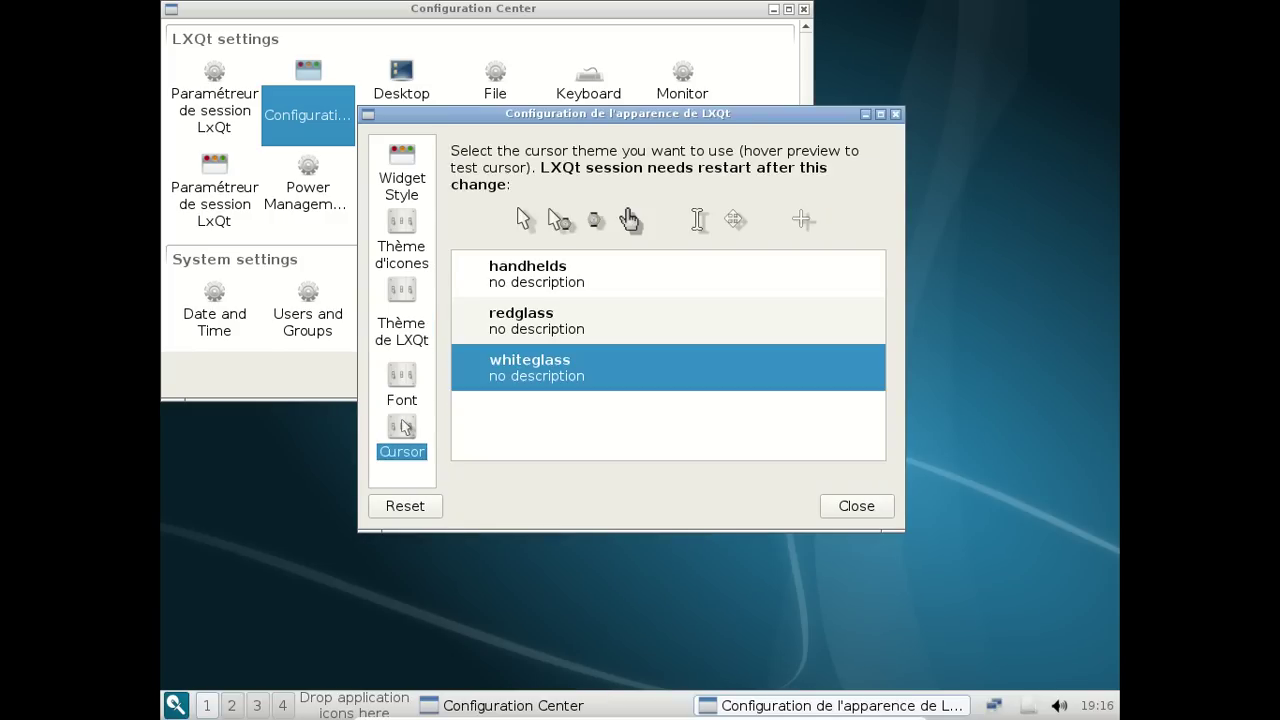
left_click(895, 114)
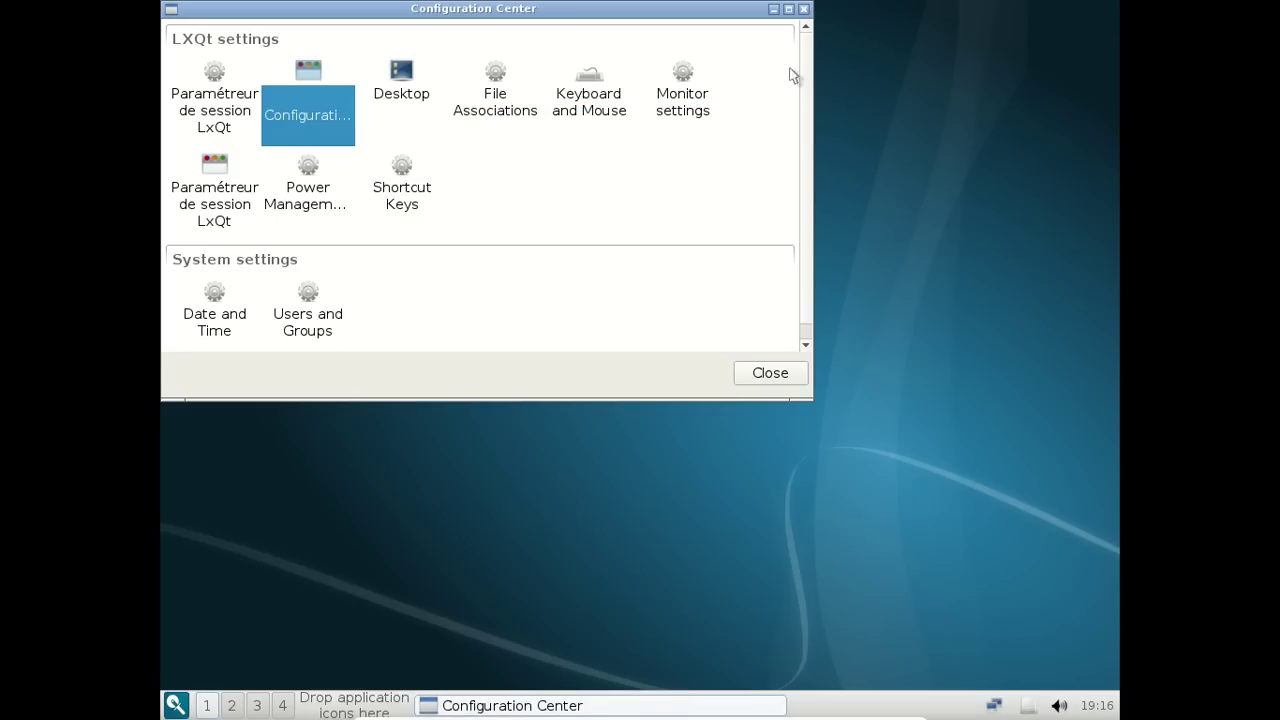
Review the general and advanced Desktop Preferences, then look at the File Associations and close both dialogs
left_click(403, 96)
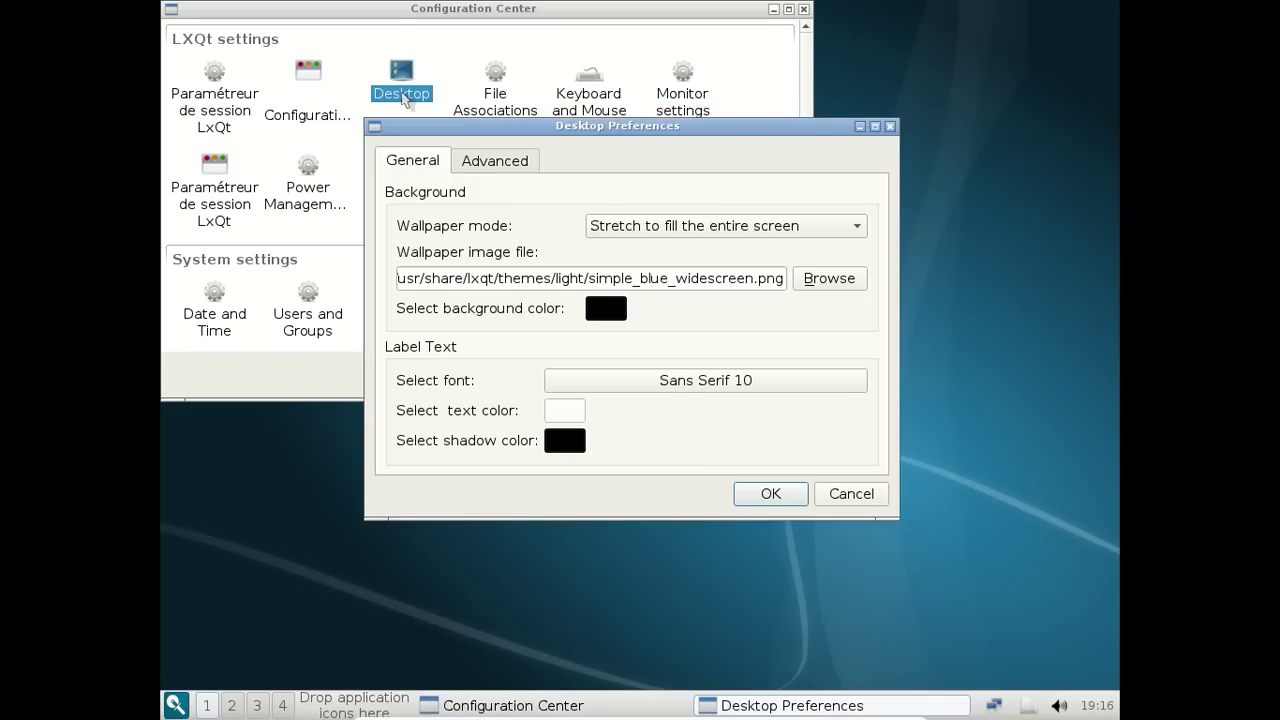
left_click(502, 161)
left_click(409, 162)
left_click(890, 126)
left_click(530, 110)
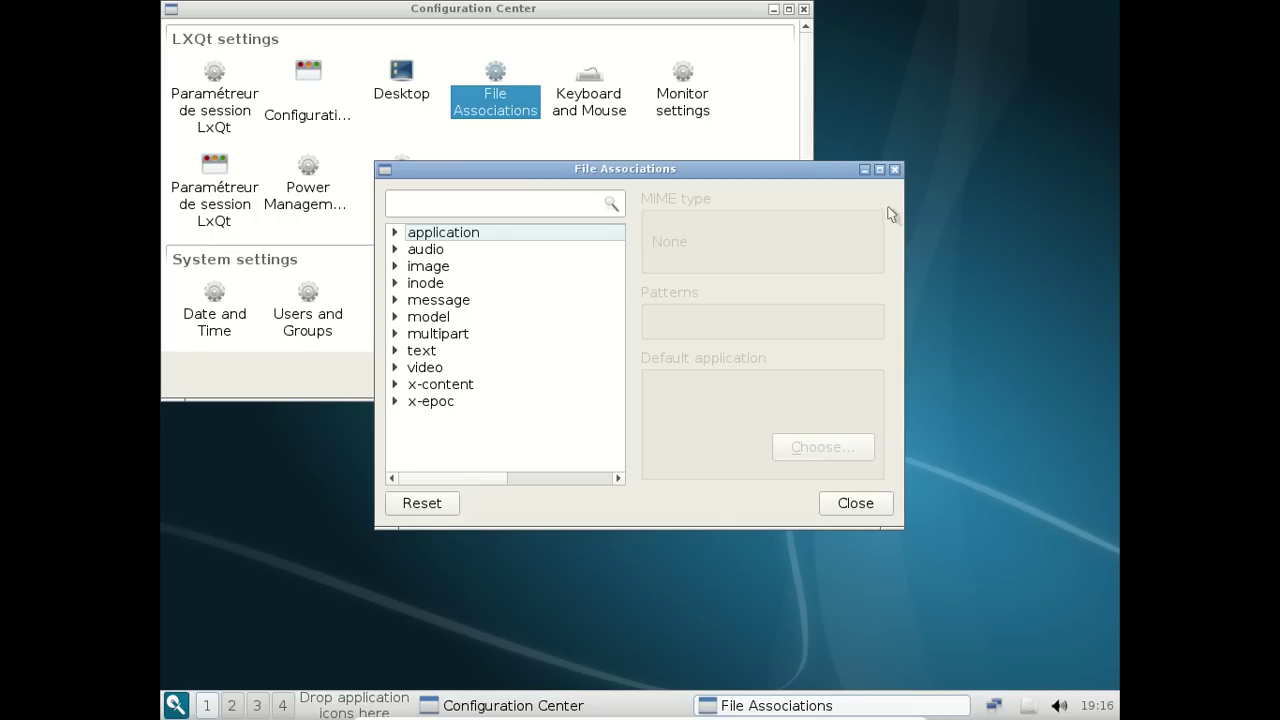
left_click(894, 170)
Review the mouse, cursor, keyboard and keyboard layout settings, then the Monitor settings, closing each dialog
double_click(574, 117)
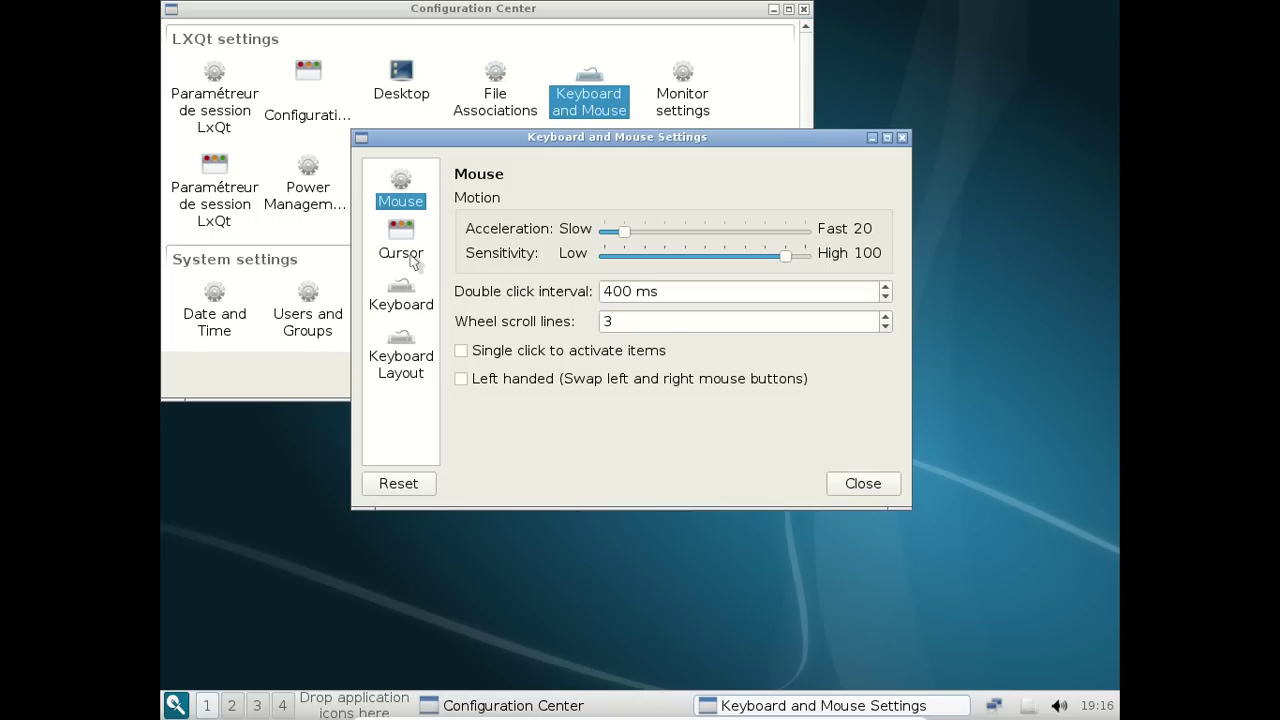
left_click(412, 258)
left_click(412, 305)
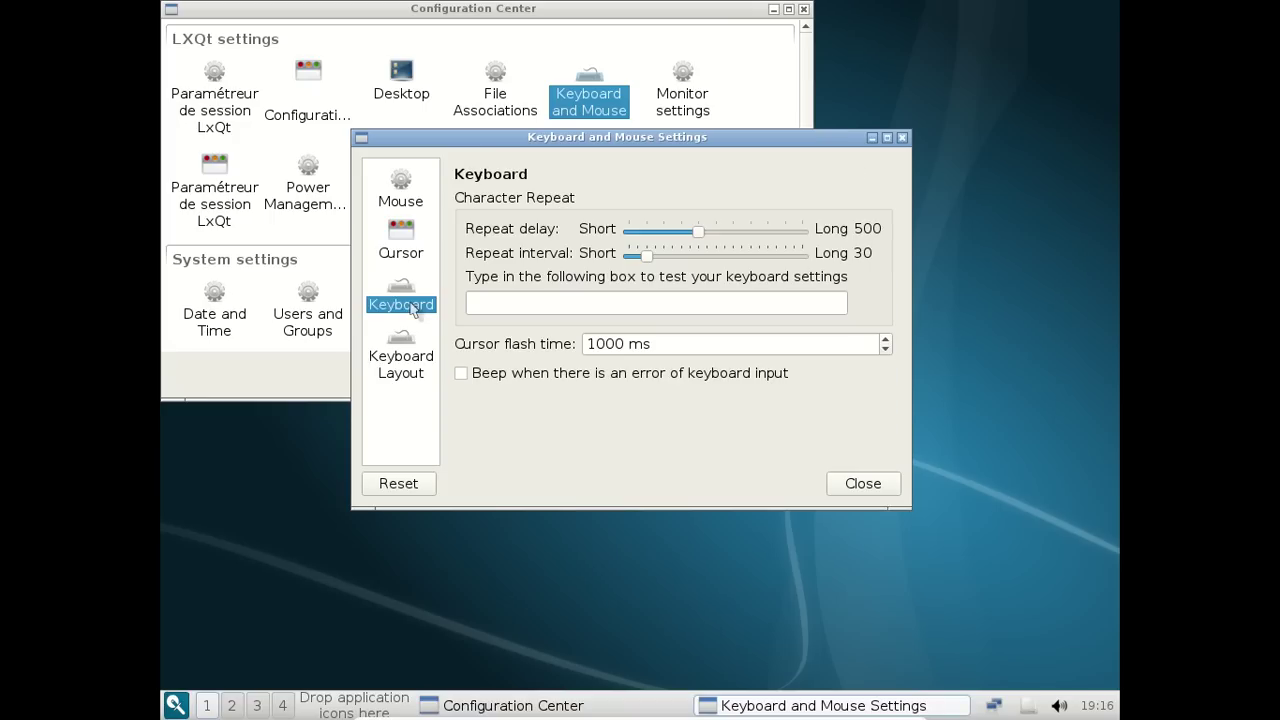
left_click(404, 346)
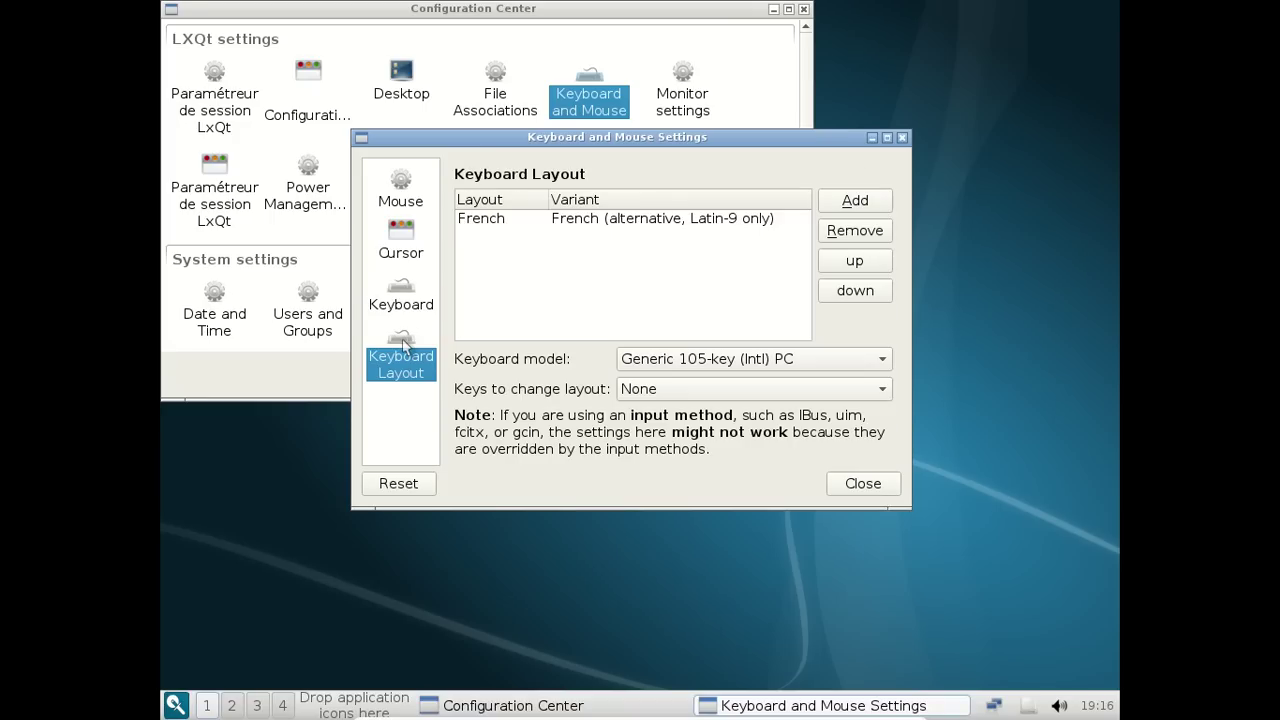
left_click(902, 138)
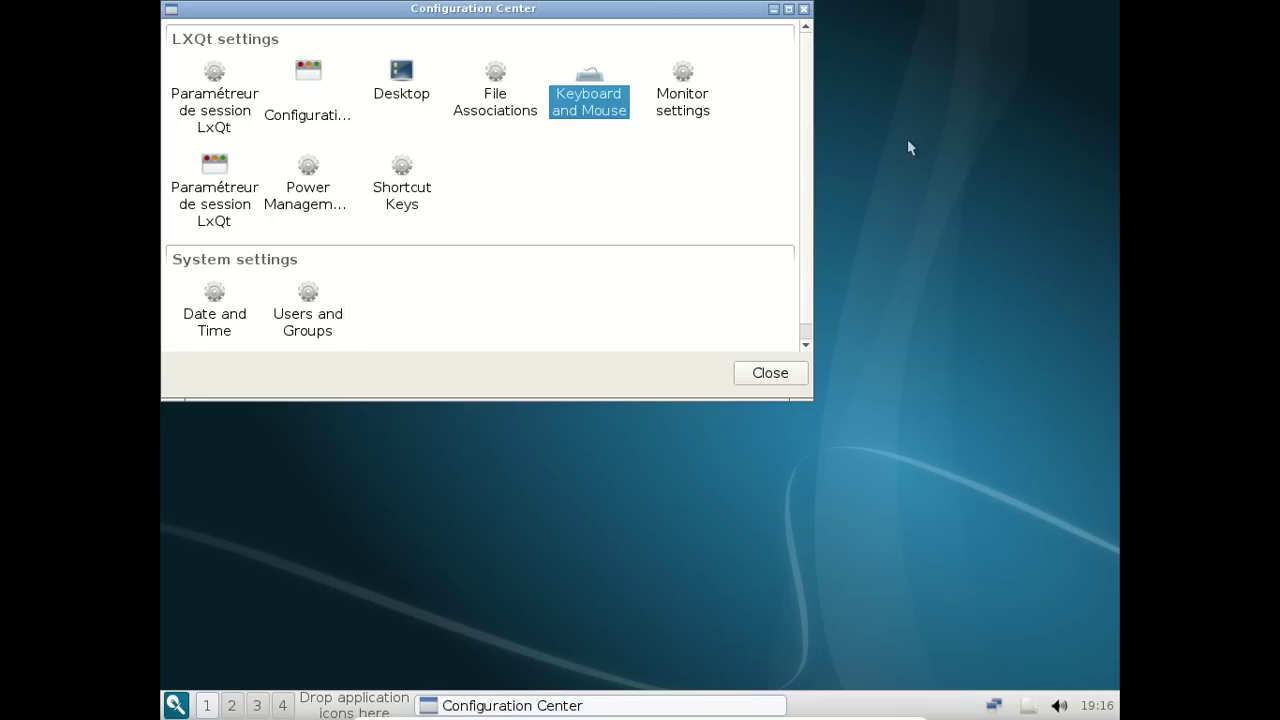
double_click(686, 95)
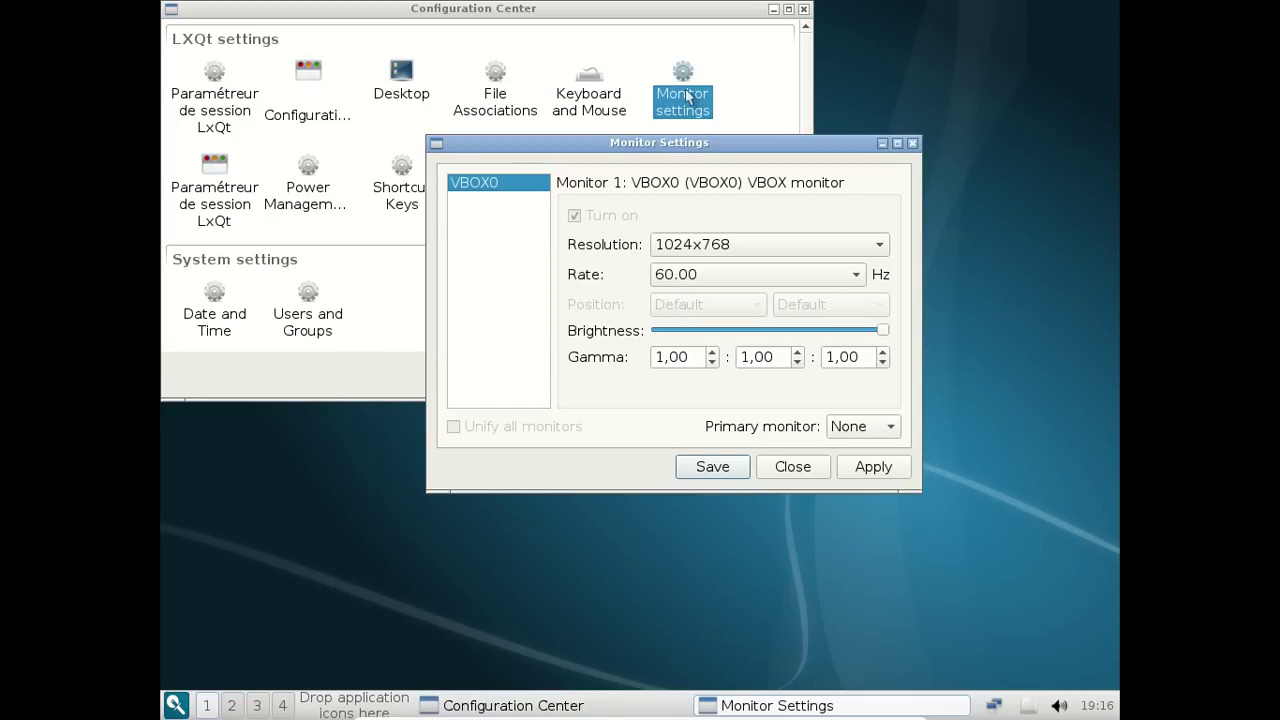
left_click(912, 143)
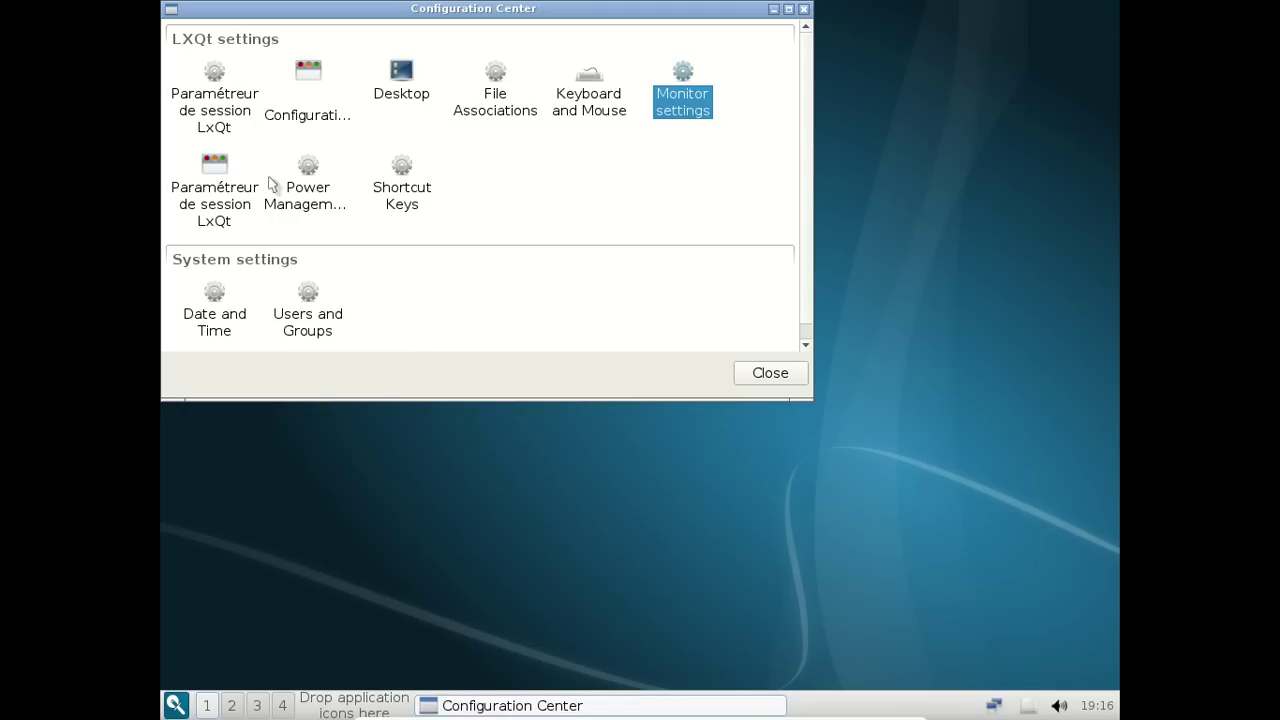
Send a test desktop notification, dismiss it, and review the advanced notification settings before closing the dialog
left_click(226, 205)
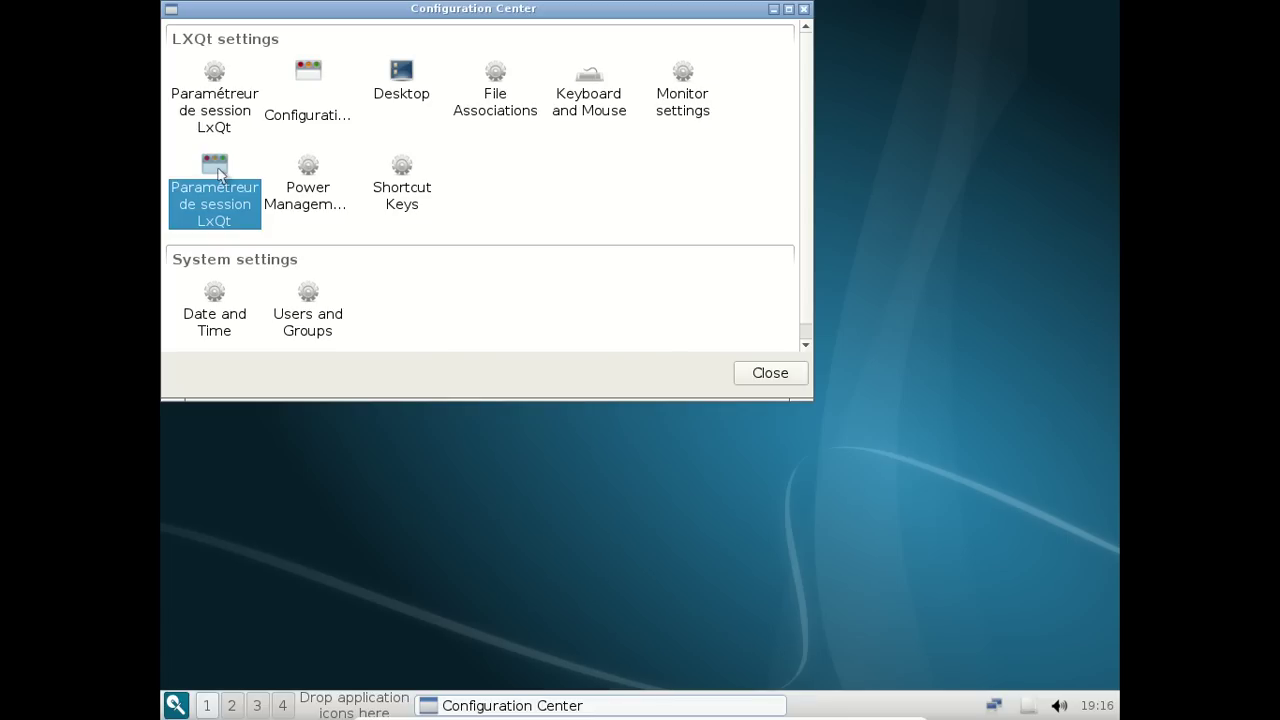
double_click(219, 173)
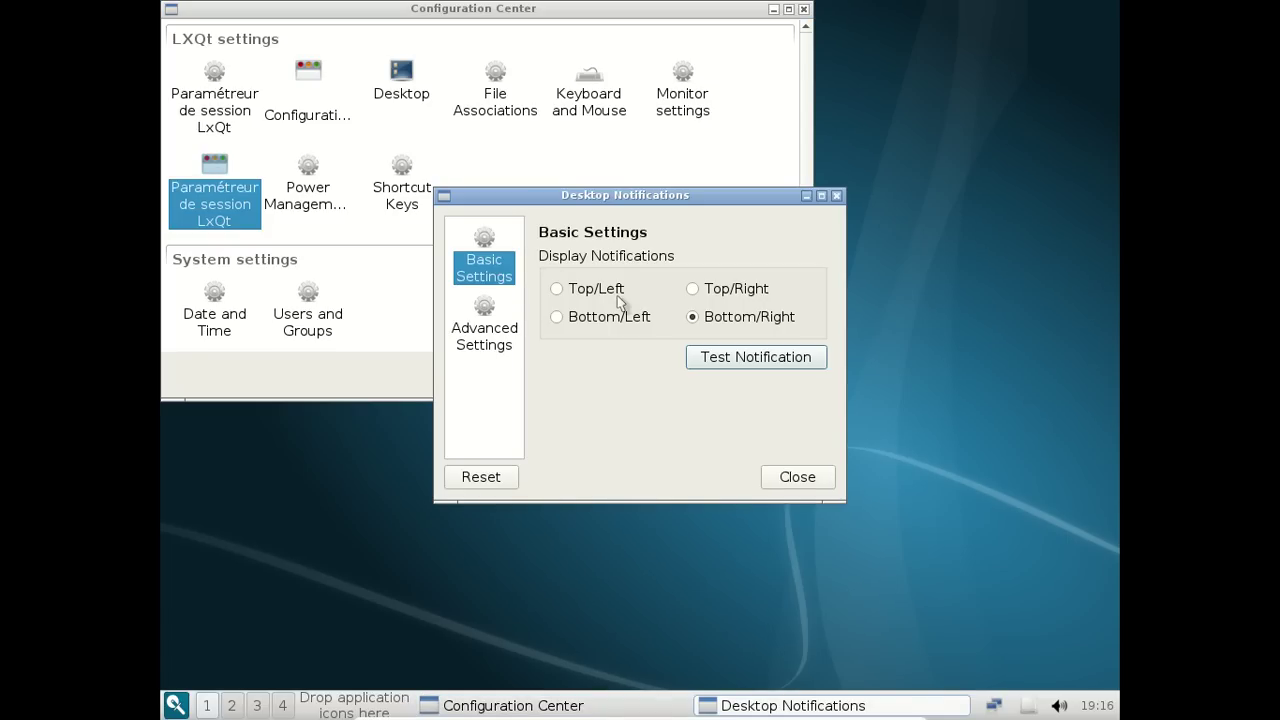
left_click(760, 357)
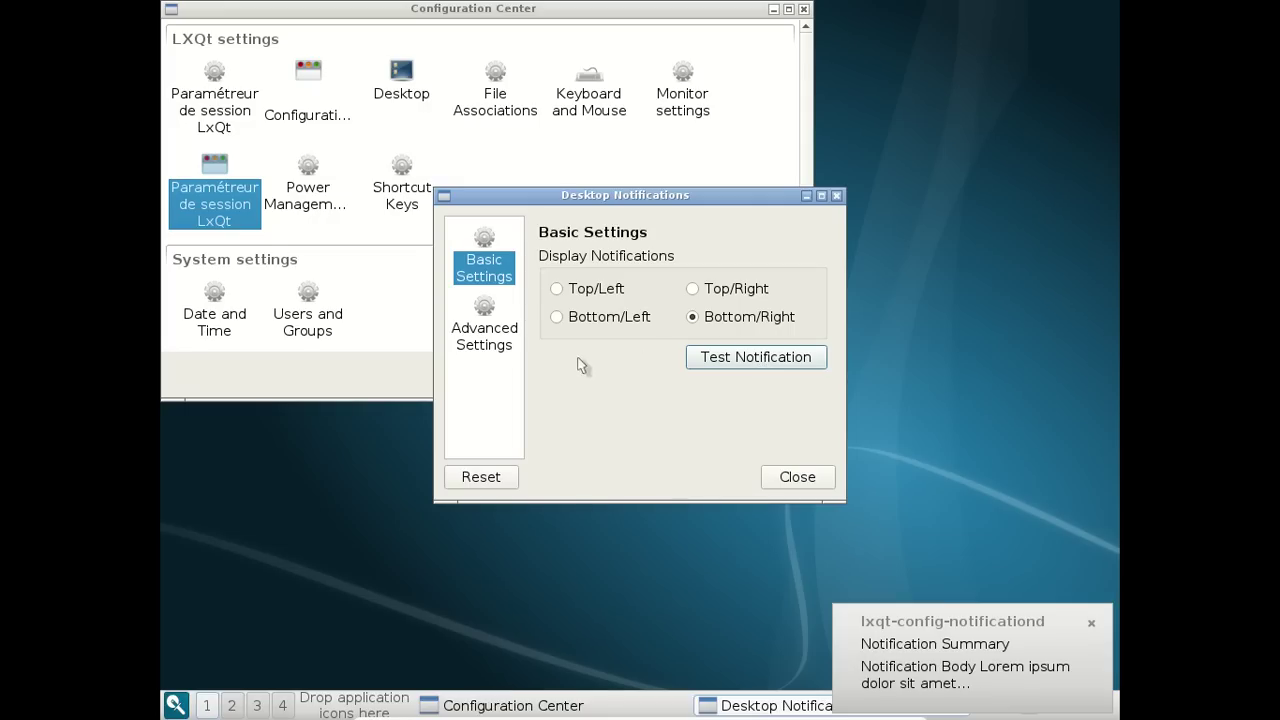
left_click(1092, 624)
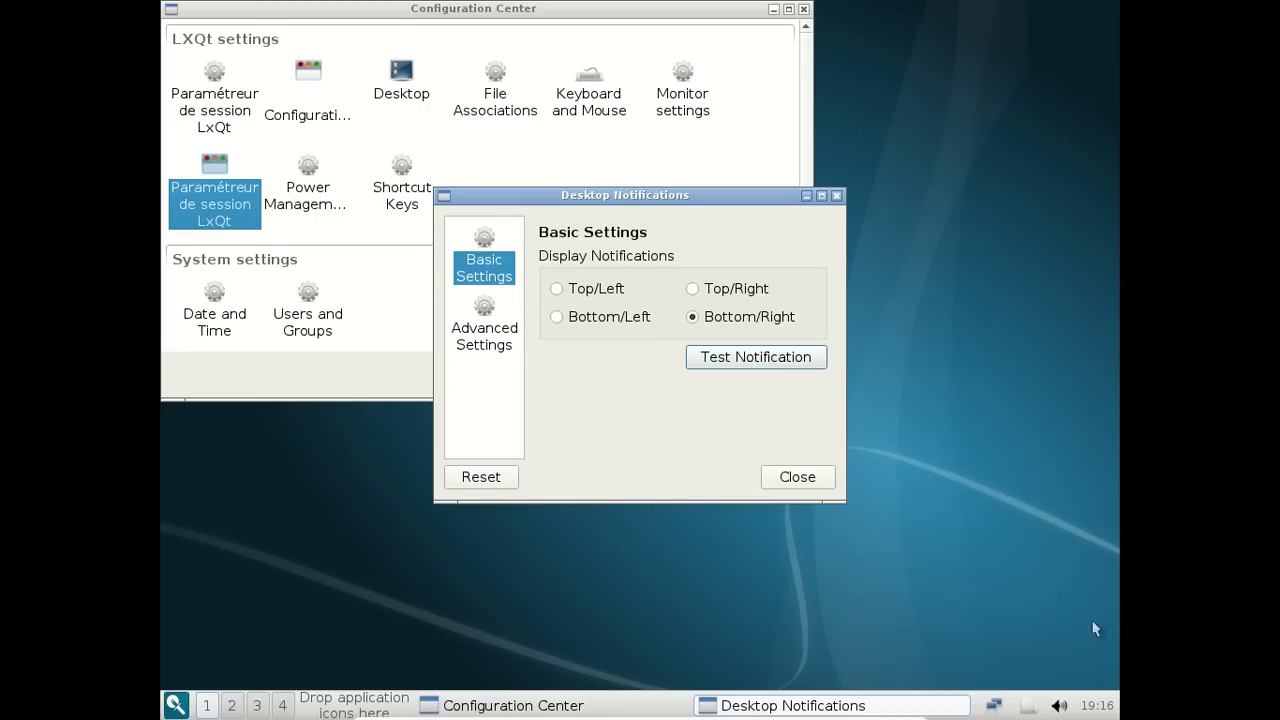
left_click(500, 332)
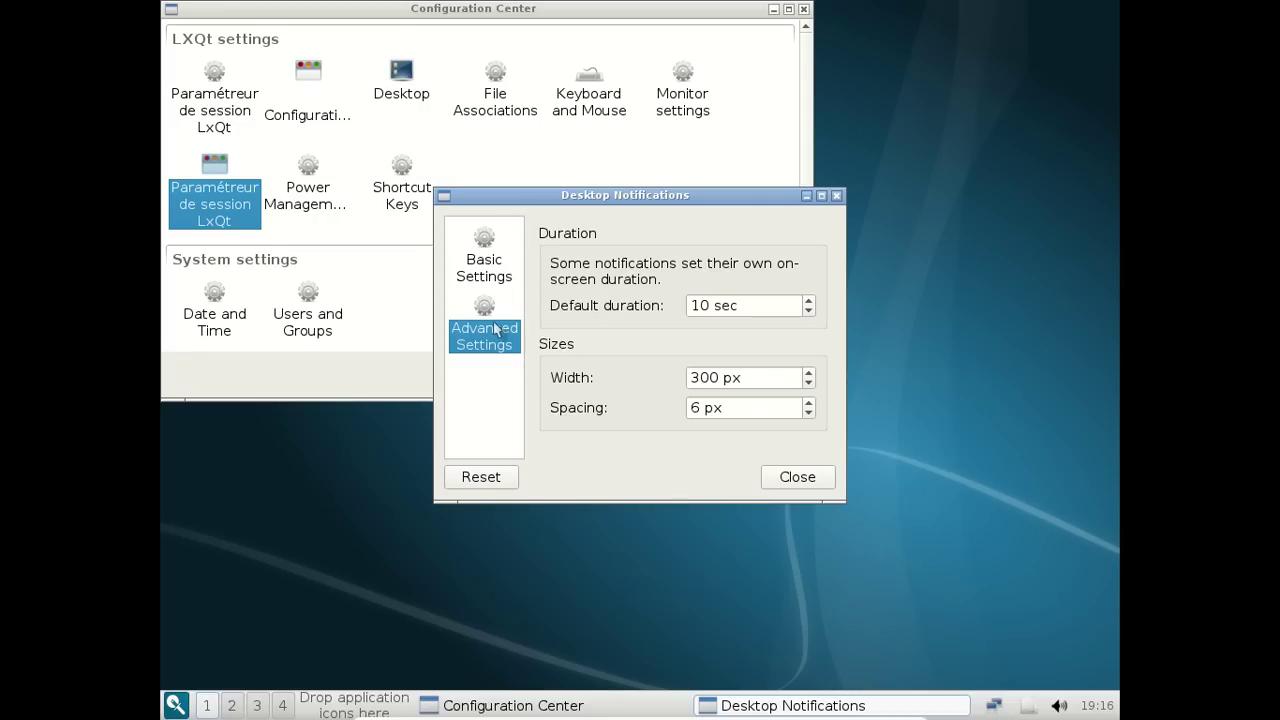
left_click(837, 197)
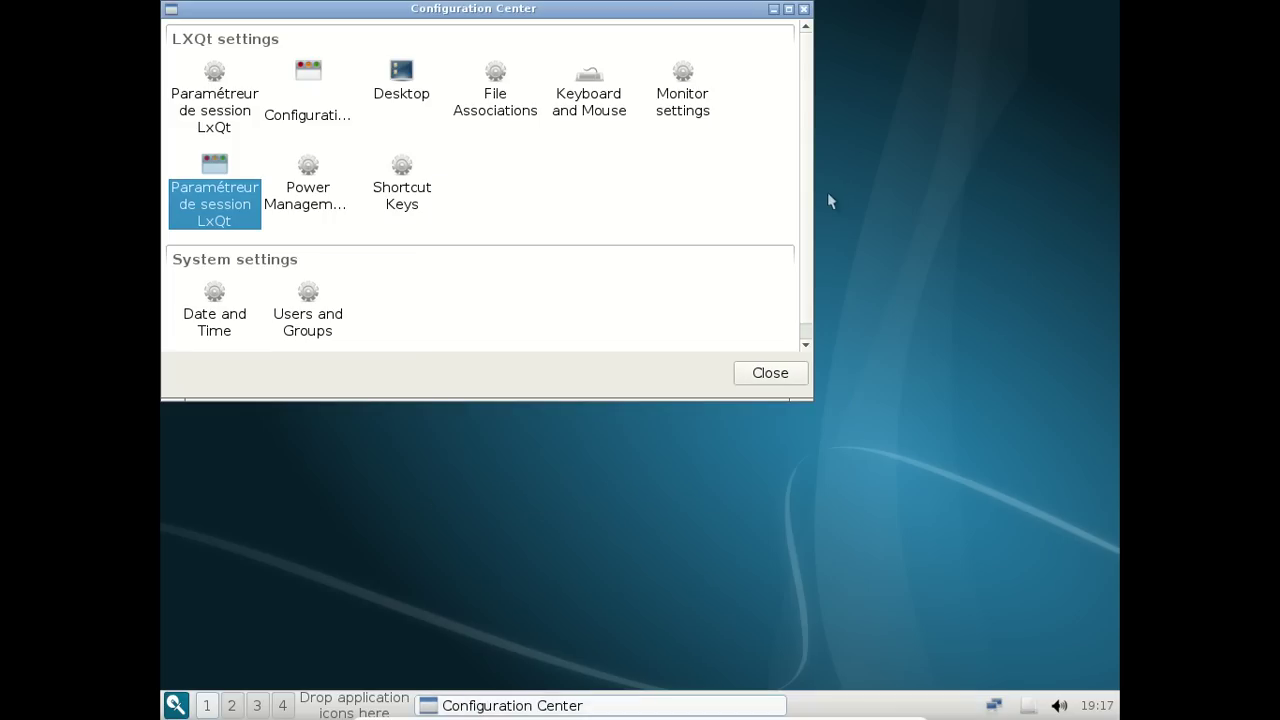
Review the battery, lid and idle power management pages, then the global keyboard shortcuts, closing both dialogs
left_click(320, 203)
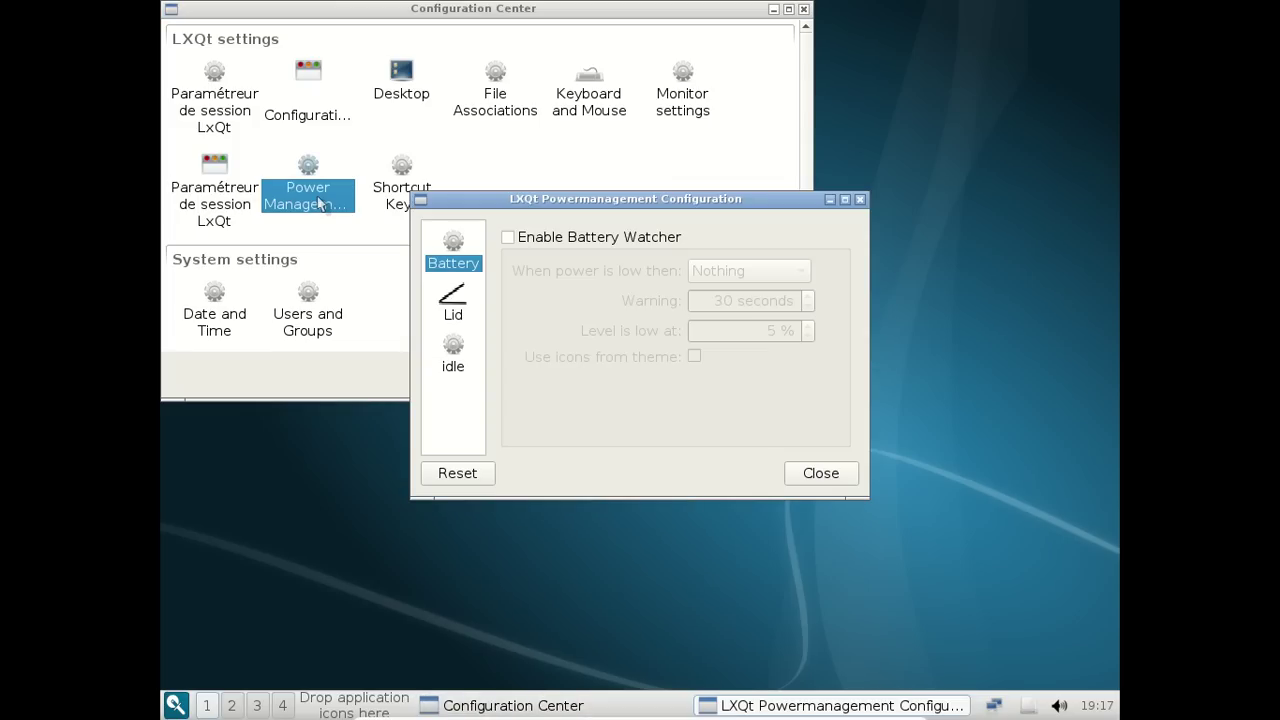
left_click(441, 318)
left_click(450, 358)
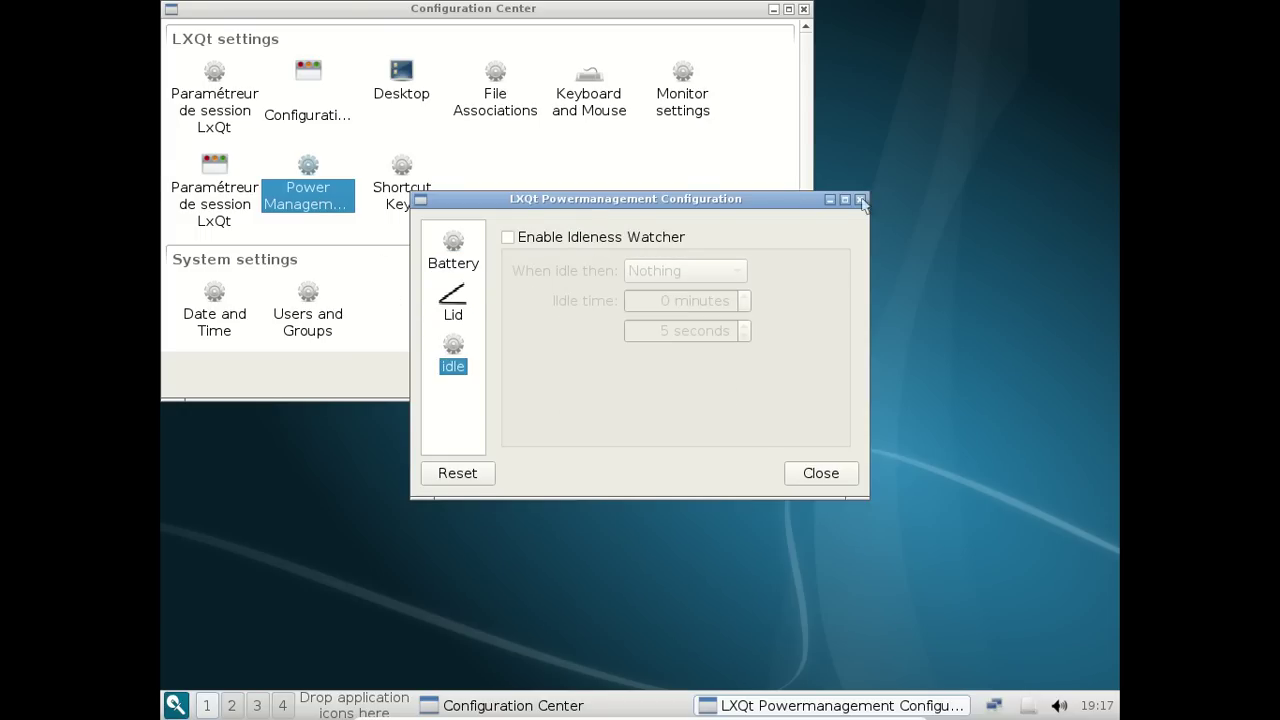
left_click(859, 199)
double_click(401, 190)
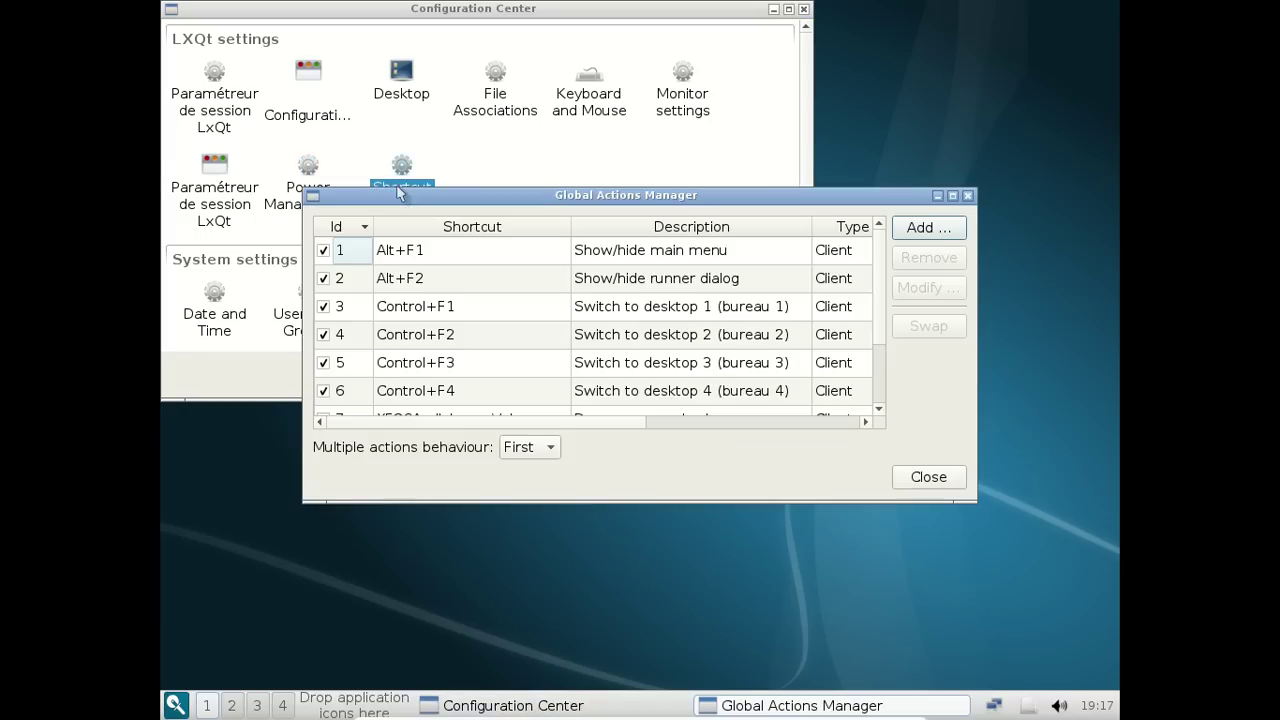
left_click(967, 196)
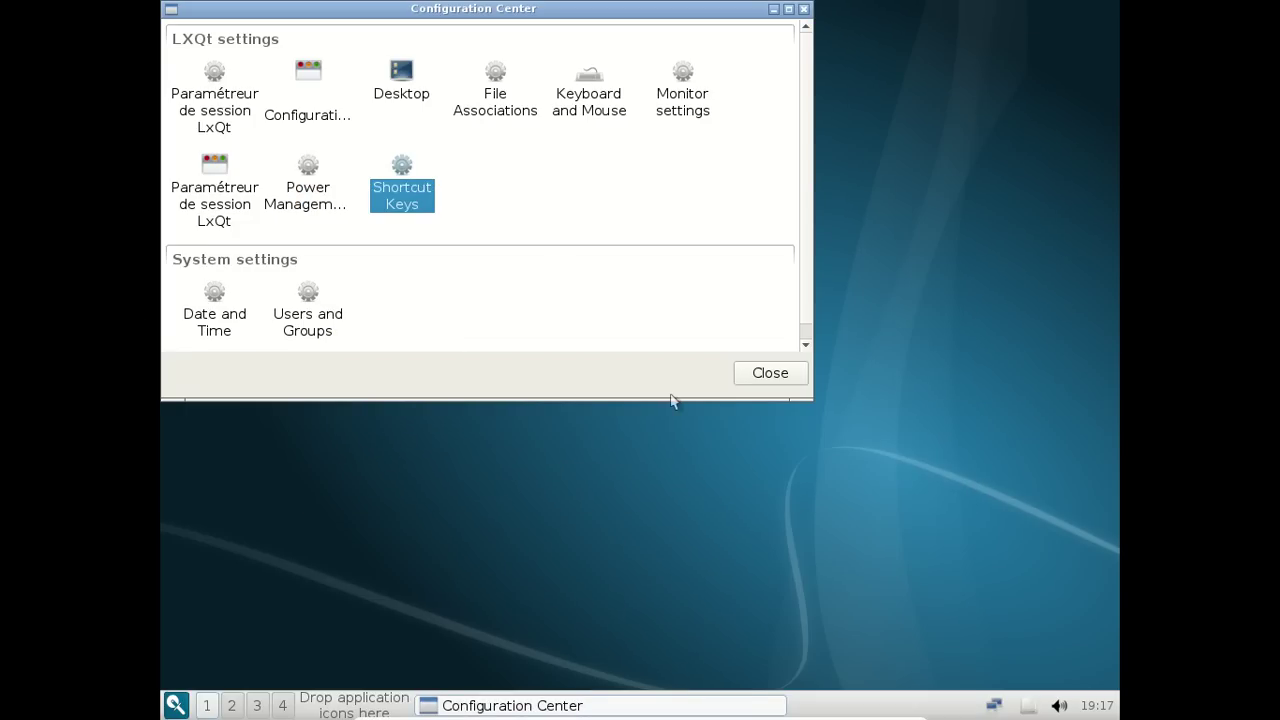
Enlarge the Configuration Center window and open the Date and Time settings
left_click_drag(811, 400, 864, 444)
left_click(199, 333)
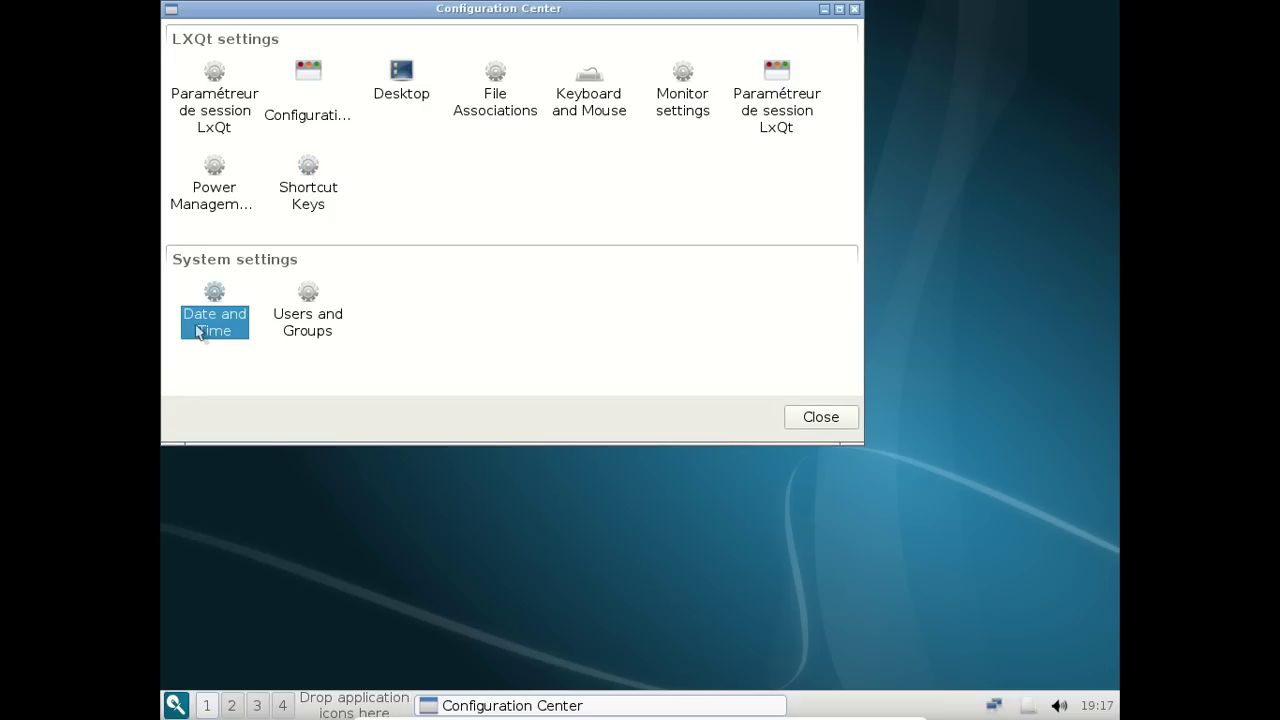
double_click(199, 333)
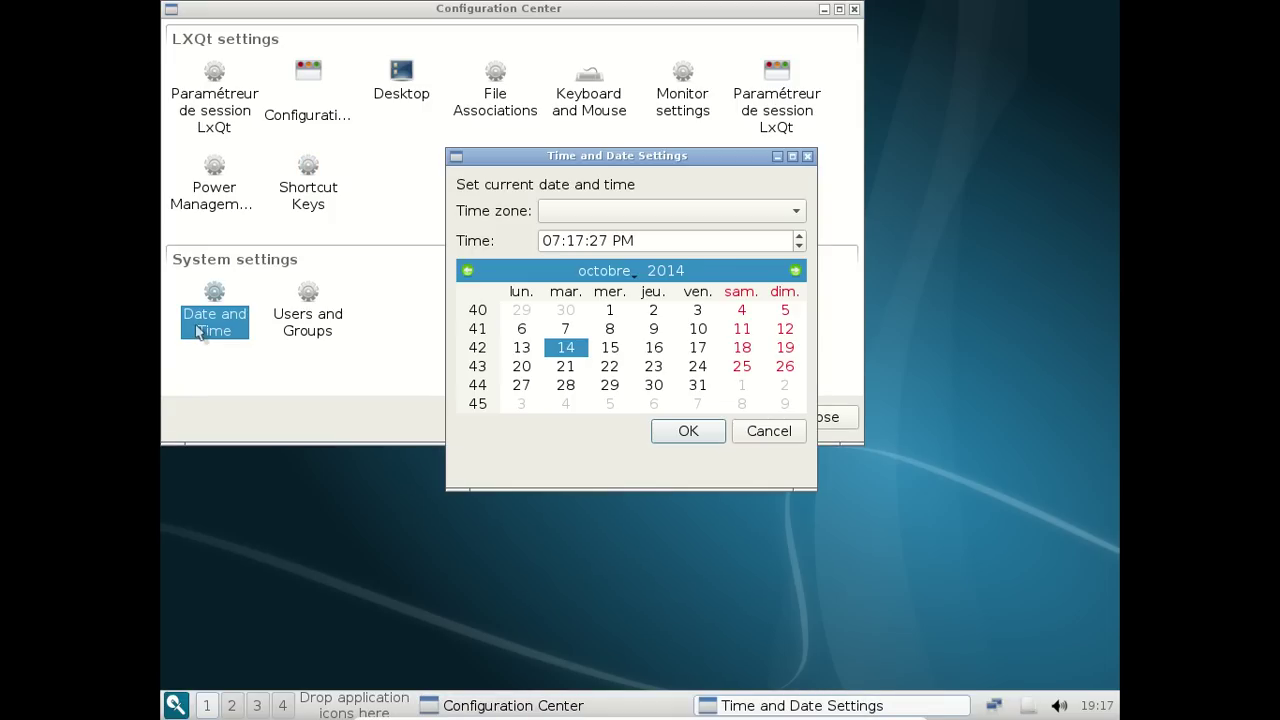
Set the time zone to Europe/Paris in the Time and Date Settings
left_click(637, 216)
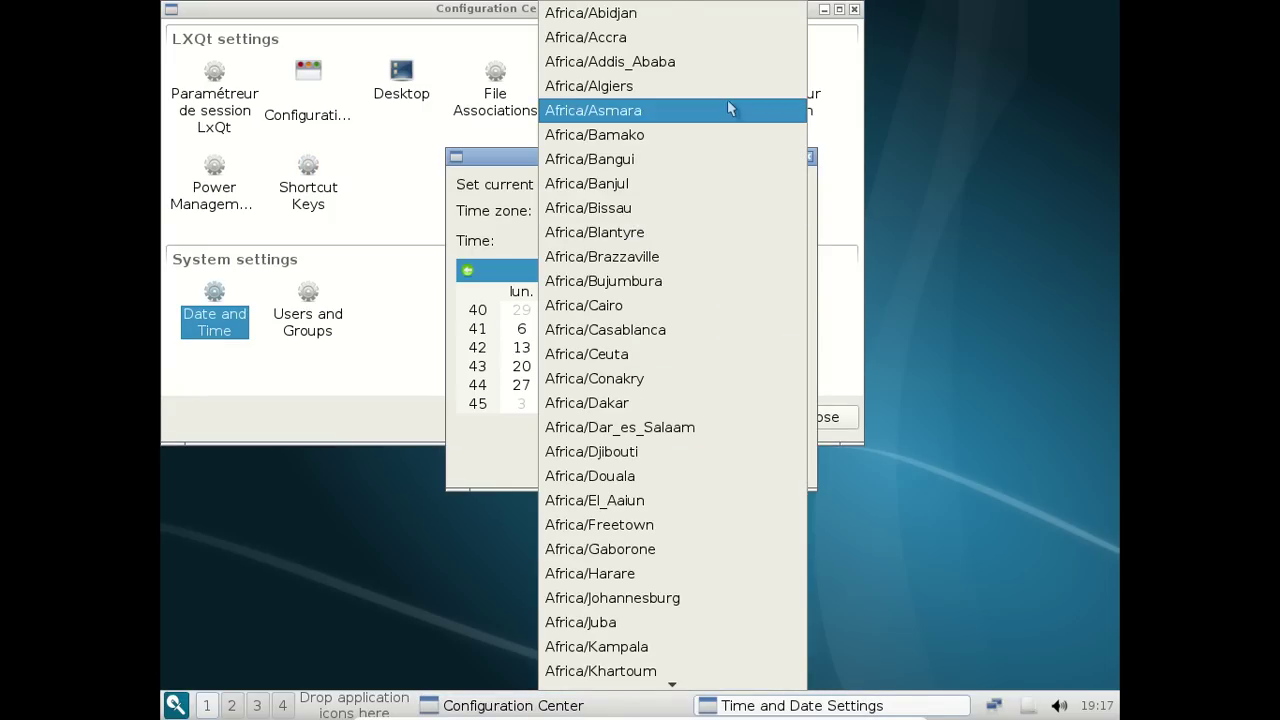
key("e")
key("Down")
key("Down")
key("Down")
key("Down")
key("Down")
key("Down")
key("Down")
key("Down")
key("Down")
key("Down")
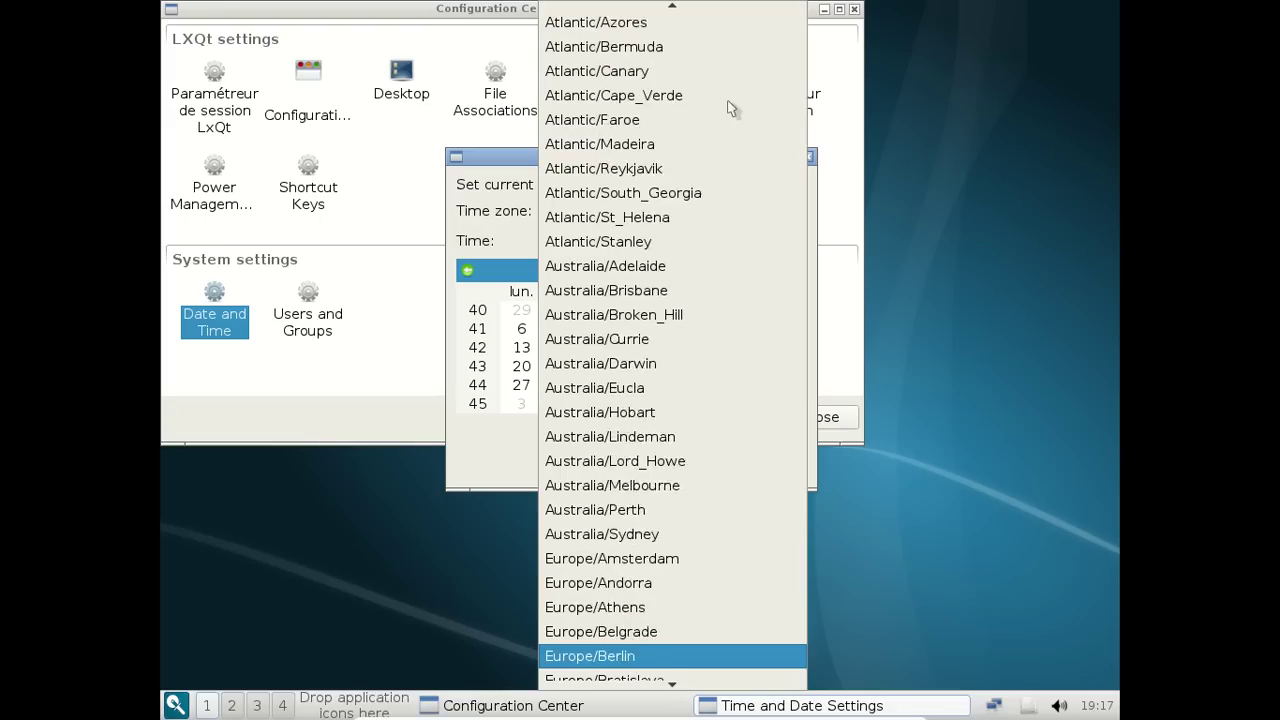
key("Down")
key("Down")
key("Down")
key("Down")
key("Down")
key("Down")
key("Down")
key("Down")
key("Down")
key("Down")
key("Down")
key("Down")
key("Down")
key("Down")
key("Down")
key("Down")
key("Down")
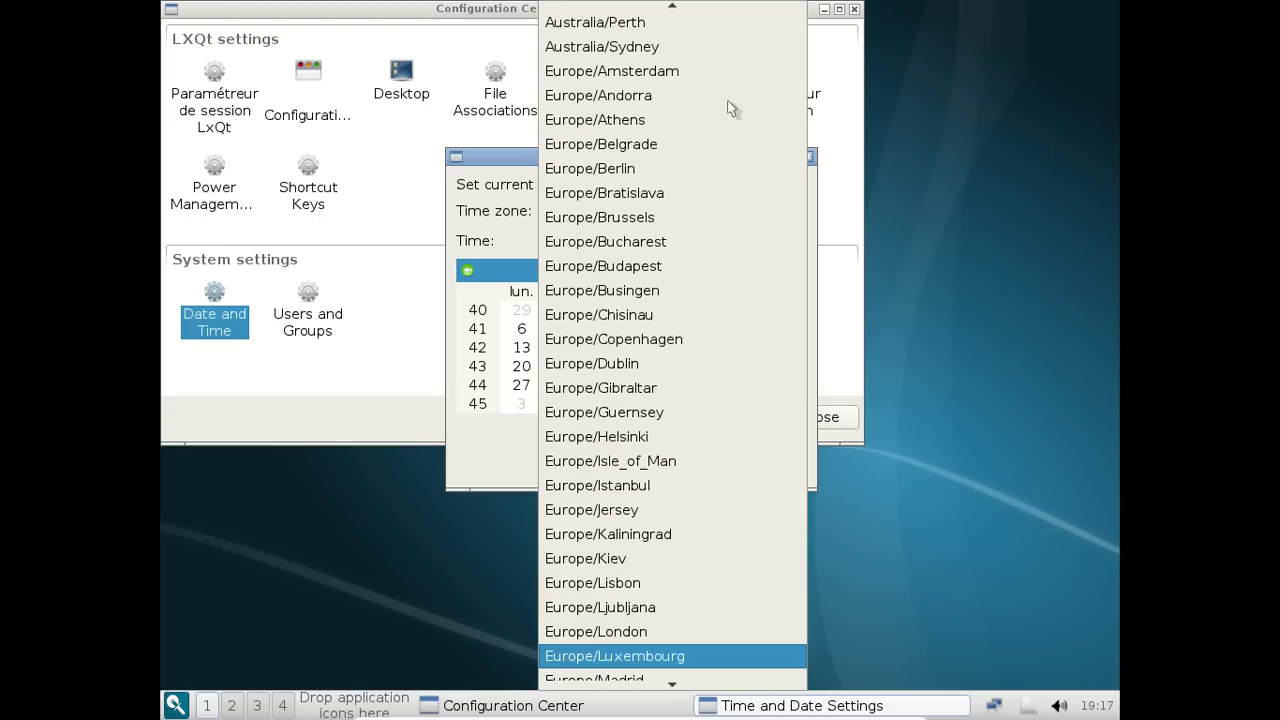
key("Down")
key("Down")
key("Down")
key("Down")
key("Down")
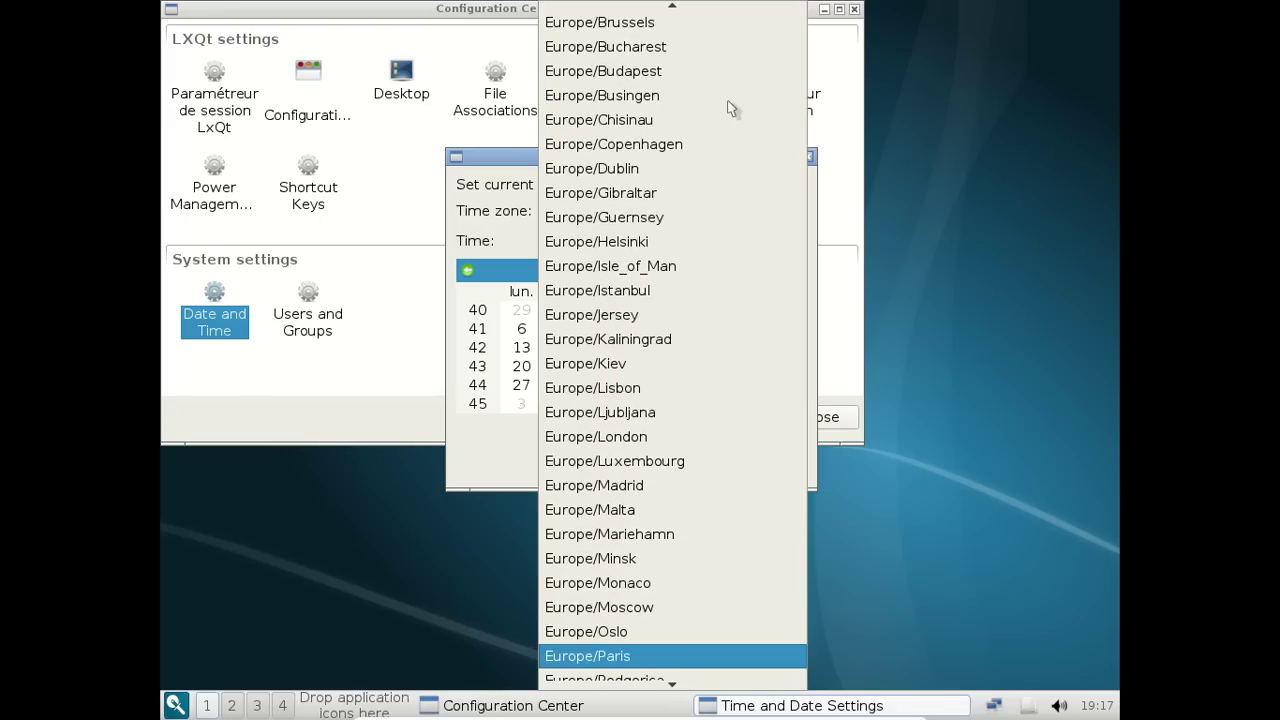
key("Return")
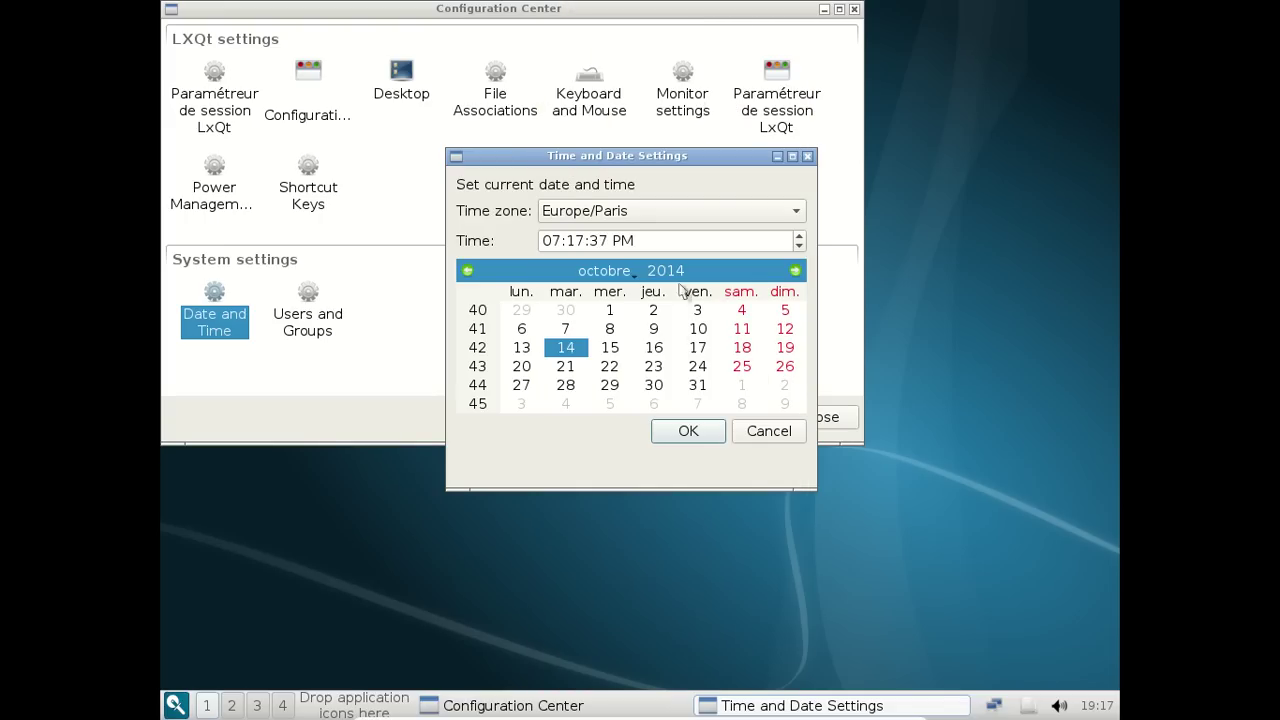
Apply the time zone change by entering the root password, and reopen the Time and Date Settings to check it before closing them
left_click(680, 428)
left_click(660, 354)
left_click(660, 354)
left_click(595, 373)
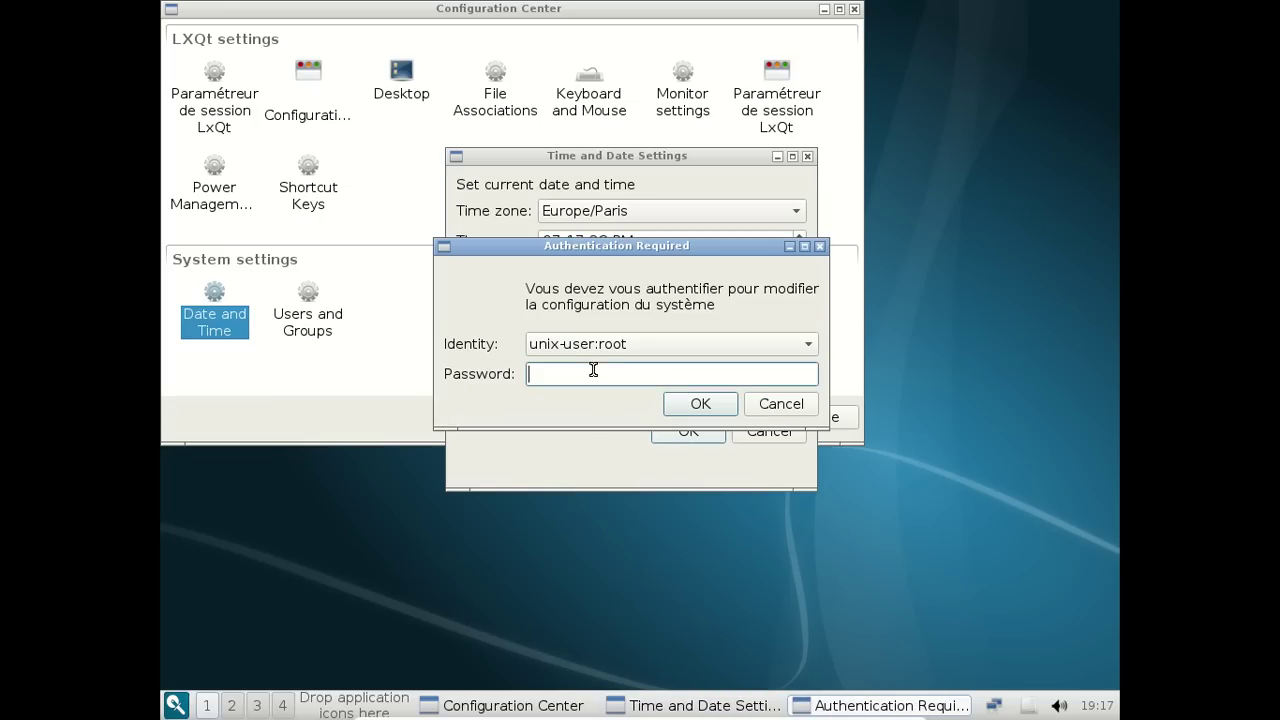
type("••••••••")
key("Return")
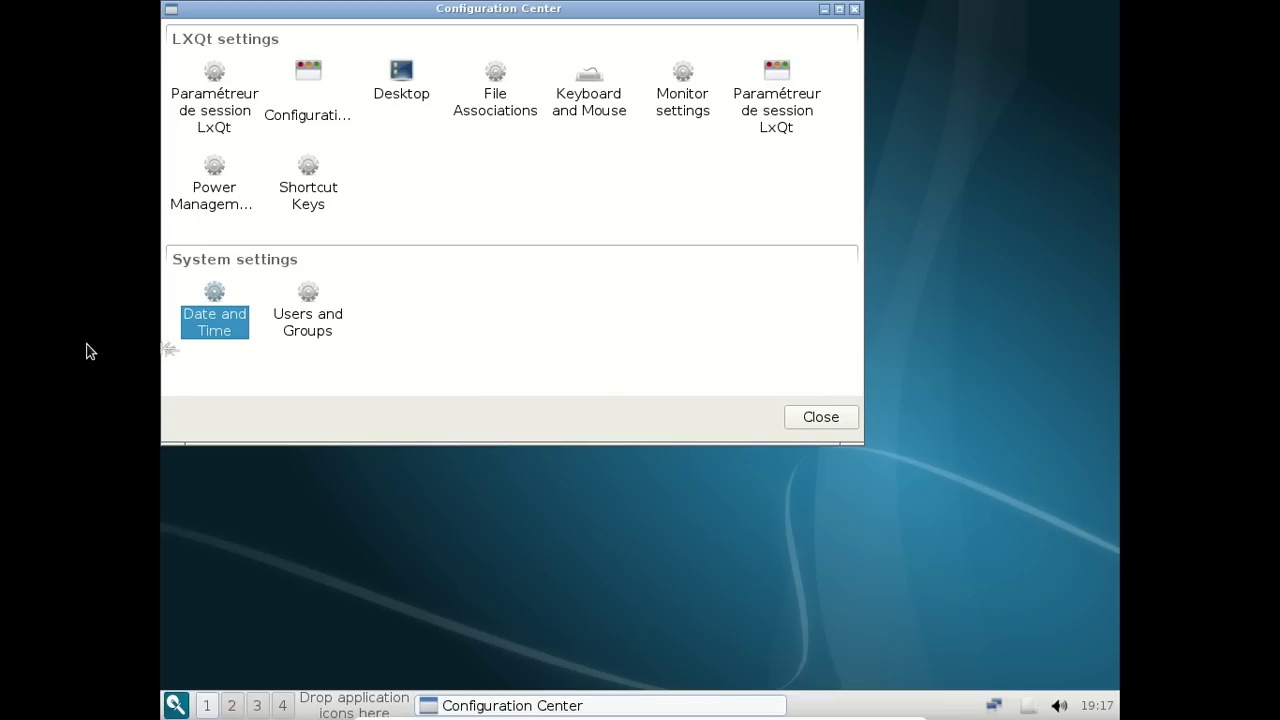
double_click(215, 302)
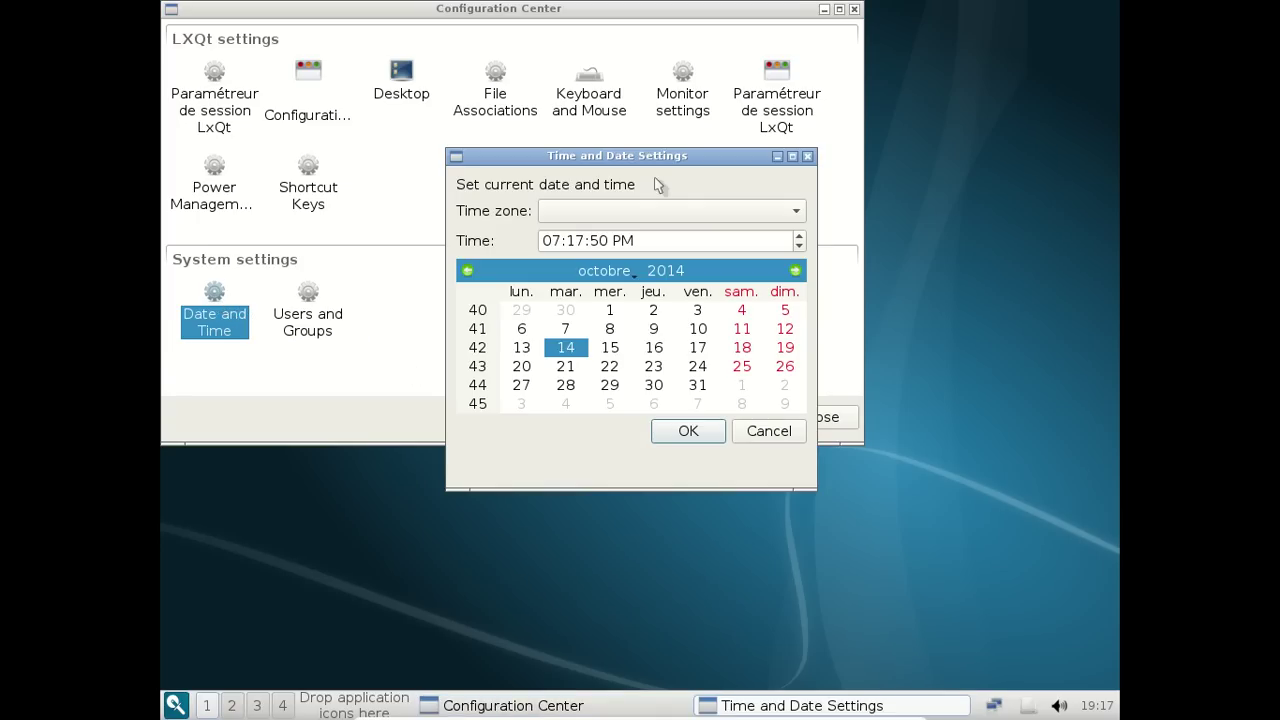
left_click(808, 157)
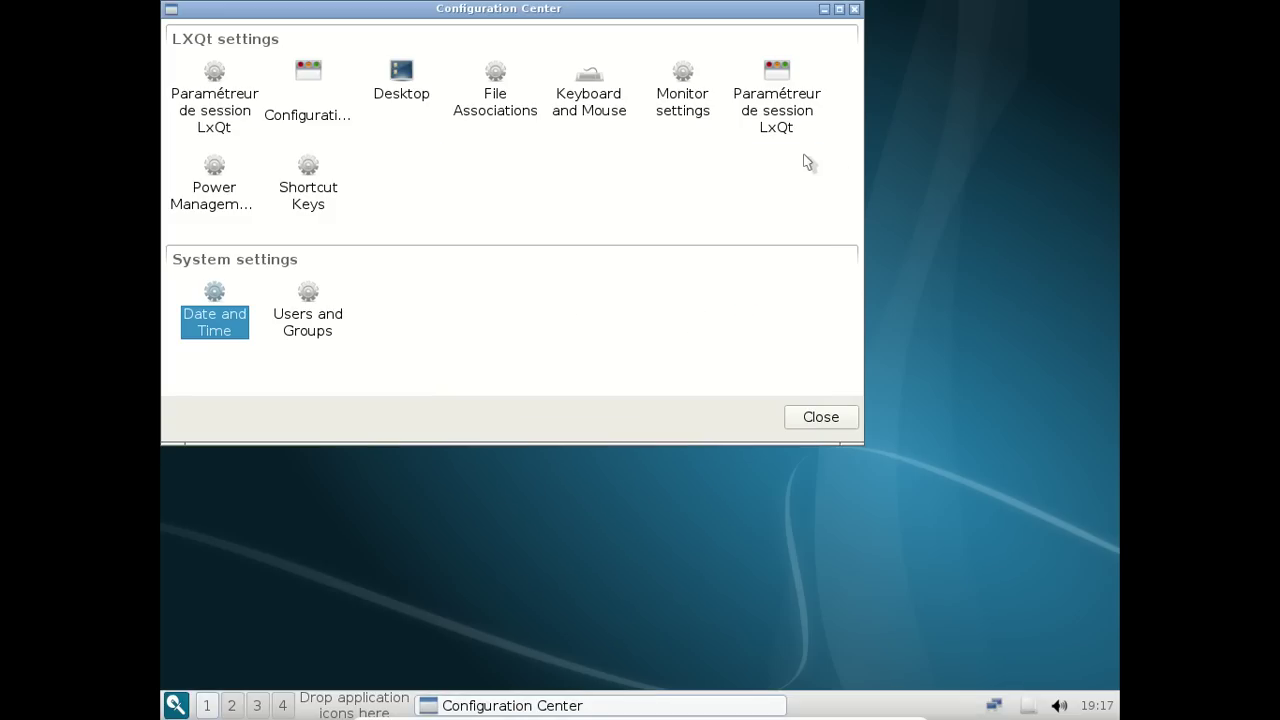
In Users and Groups, try to view the properties of the wheel-group account, cancel the authentication, and close the settings windows
left_click(313, 325)
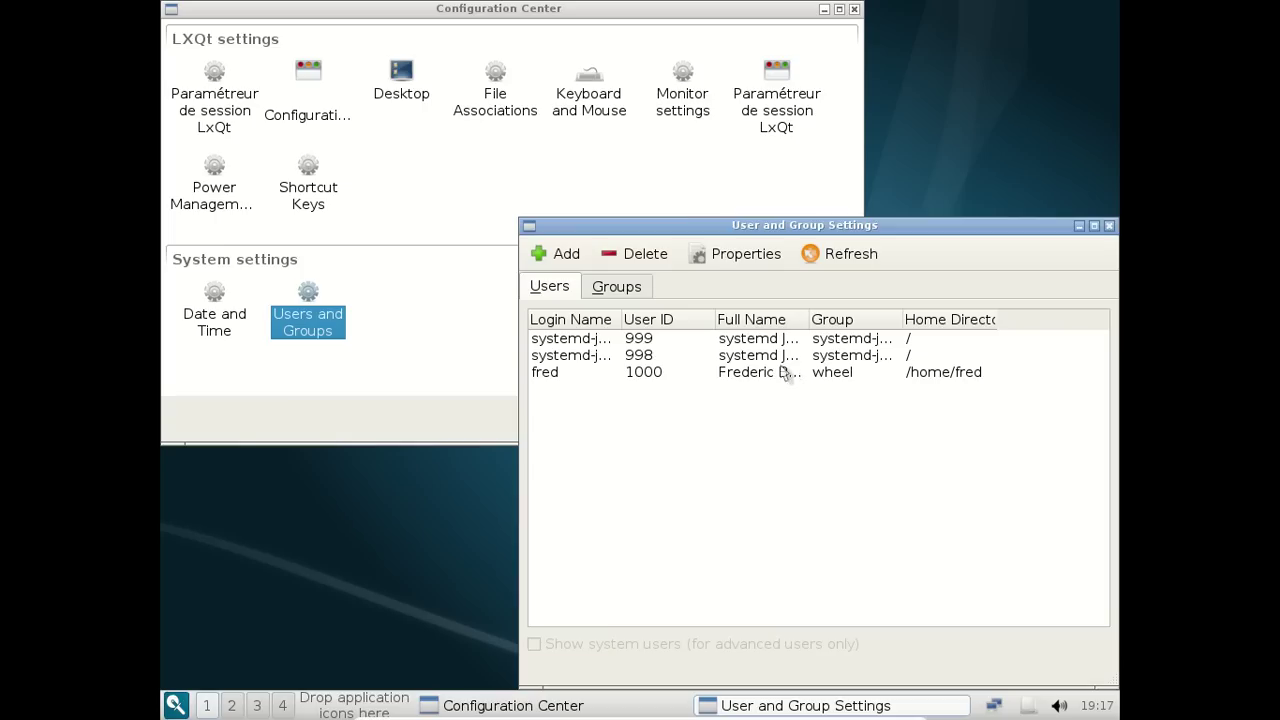
left_click(670, 357)
left_click(668, 375)
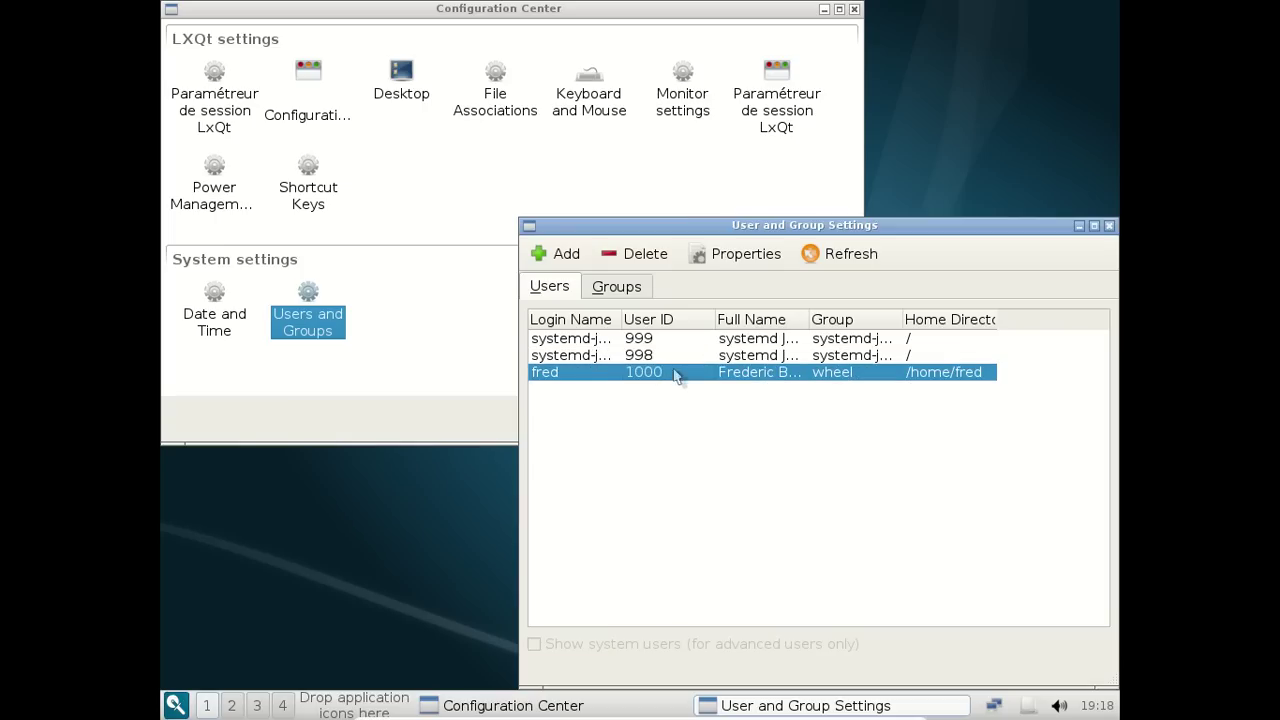
left_click(701, 256)
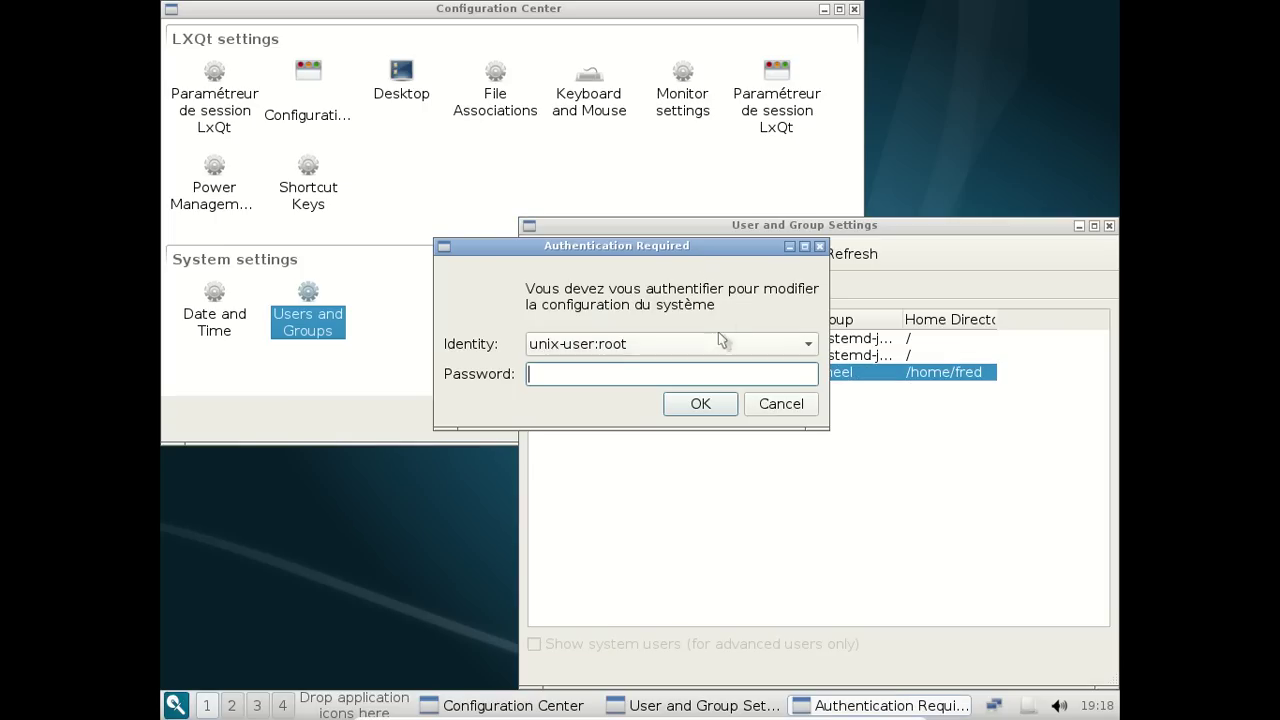
left_click(768, 405)
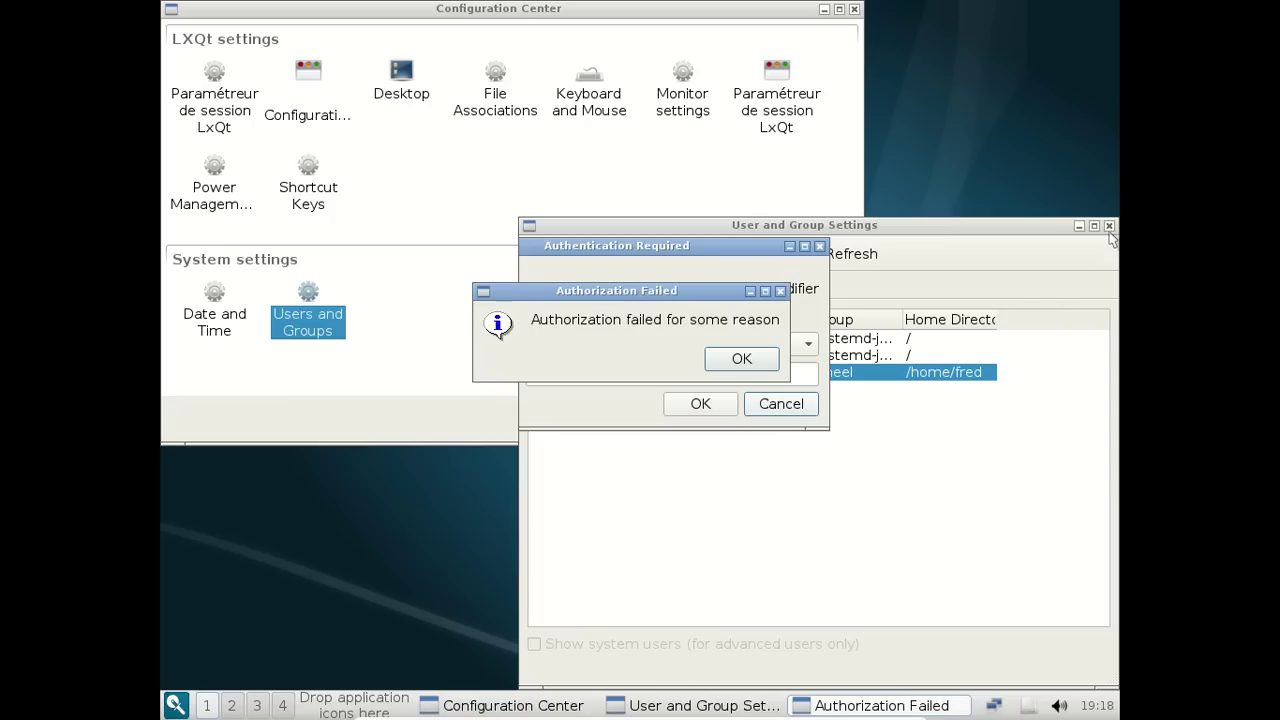
left_click(759, 352)
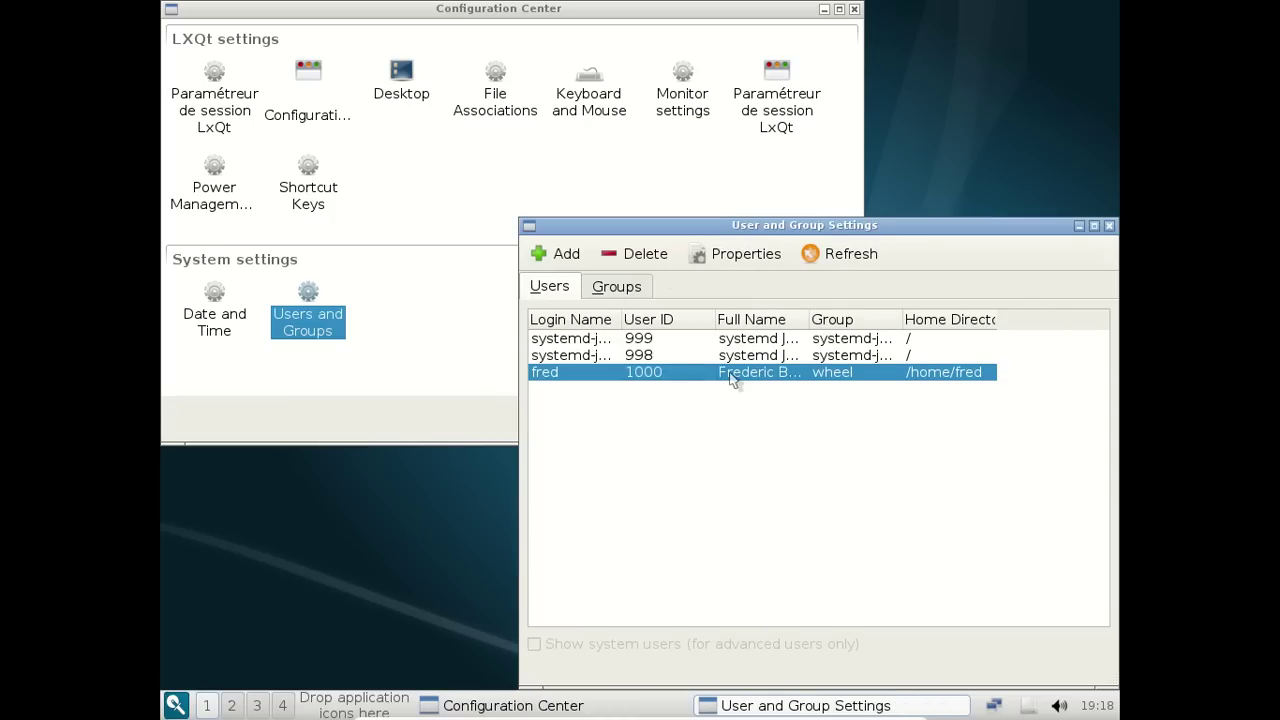
left_click(1109, 227)
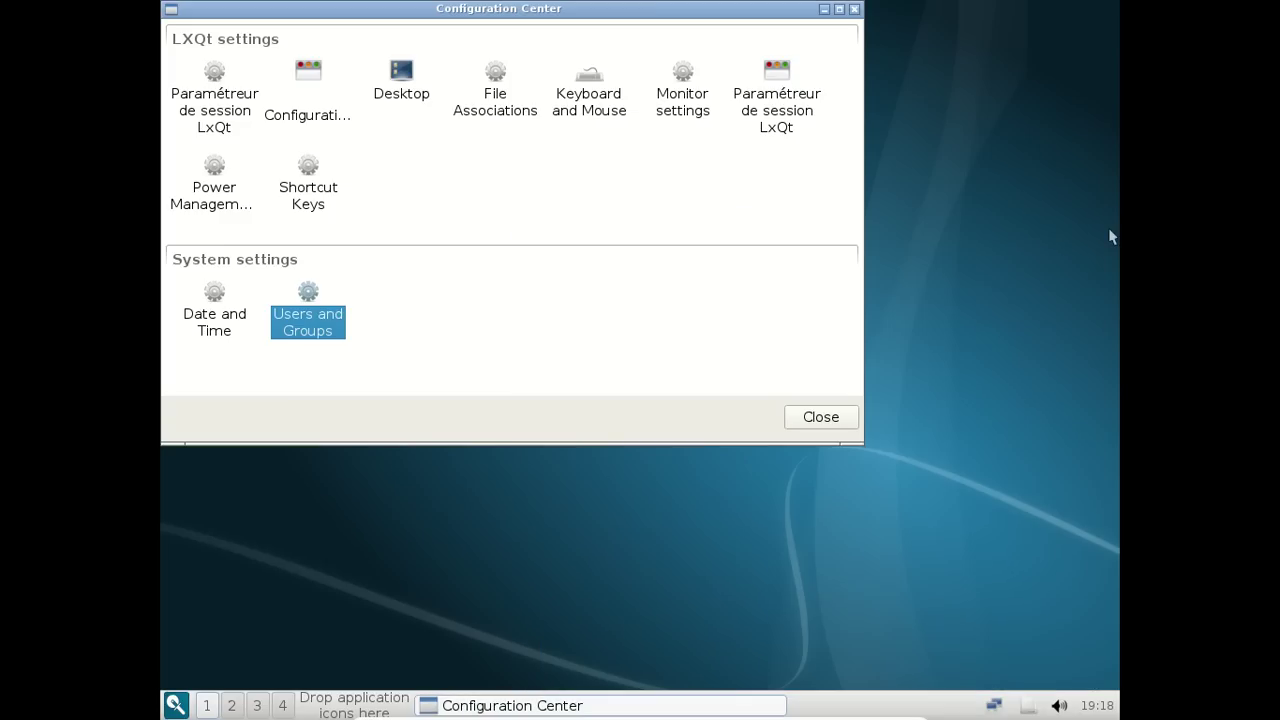
left_click(853, 10)
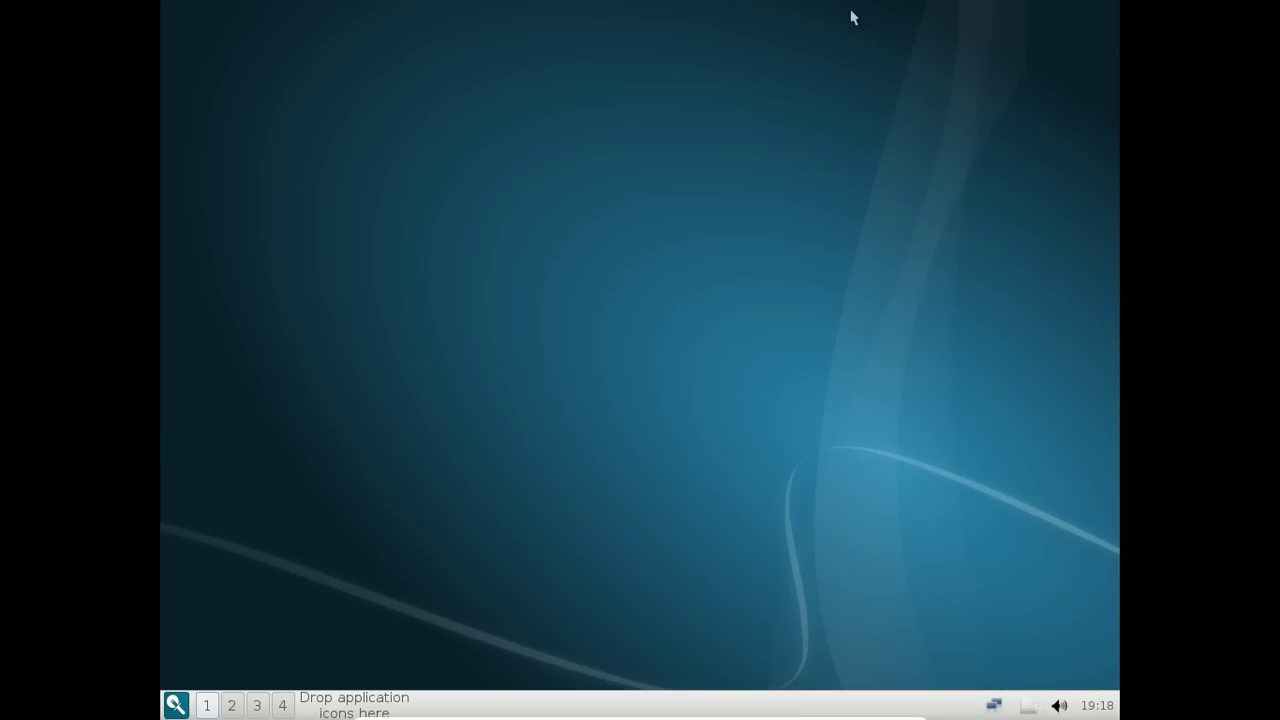
Browse the application menu's preferences, multimedia and office categories, then start LibreOffice Writer and close it
left_click(177, 706)
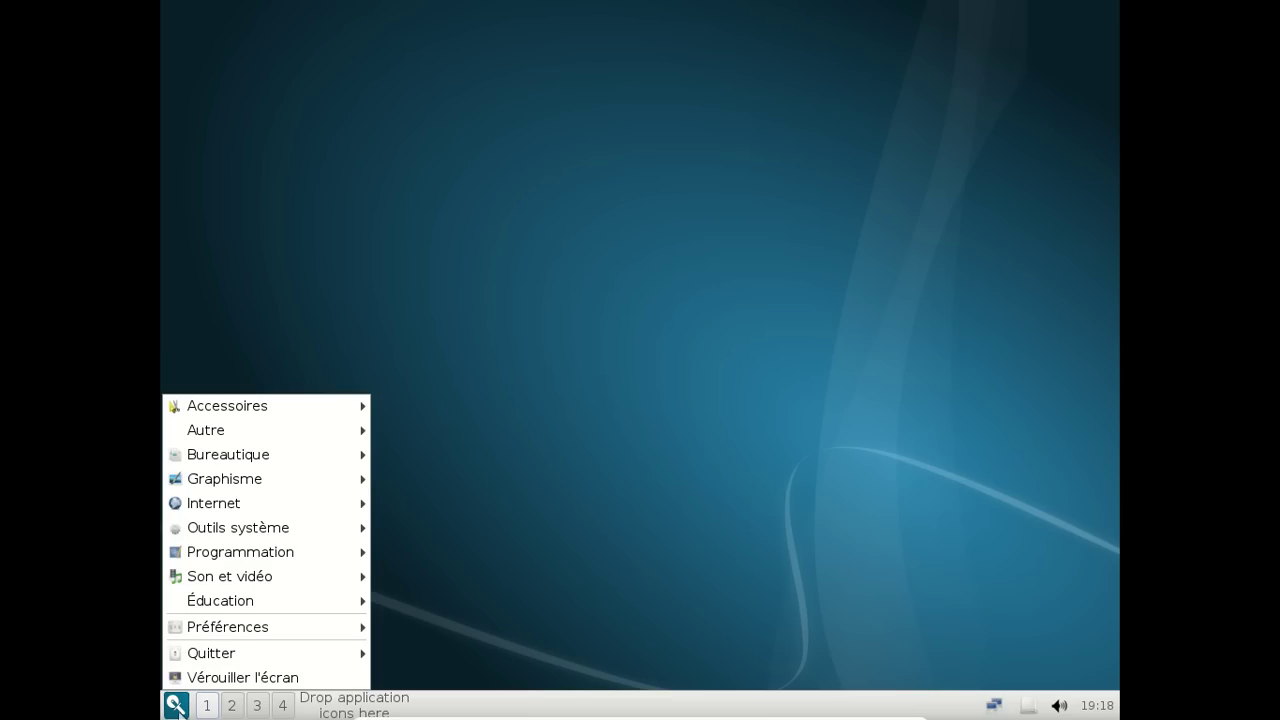
mouse_move(218, 630)
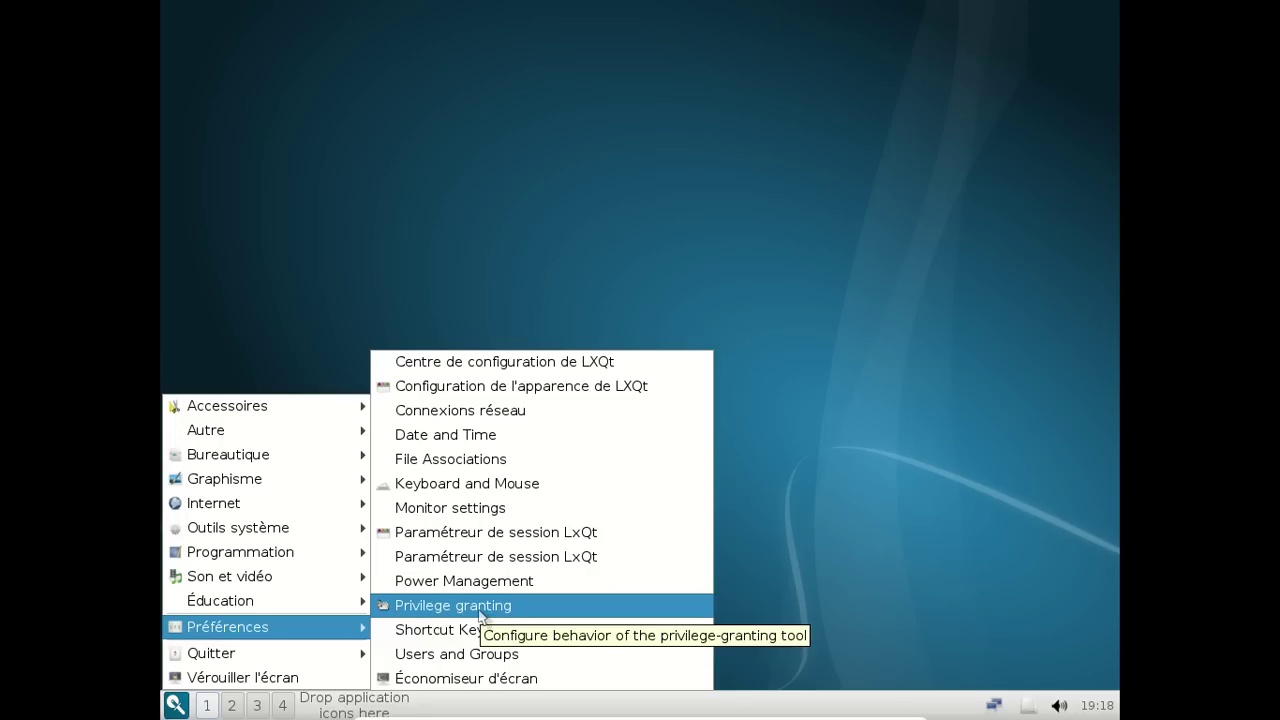
mouse_move(263, 578)
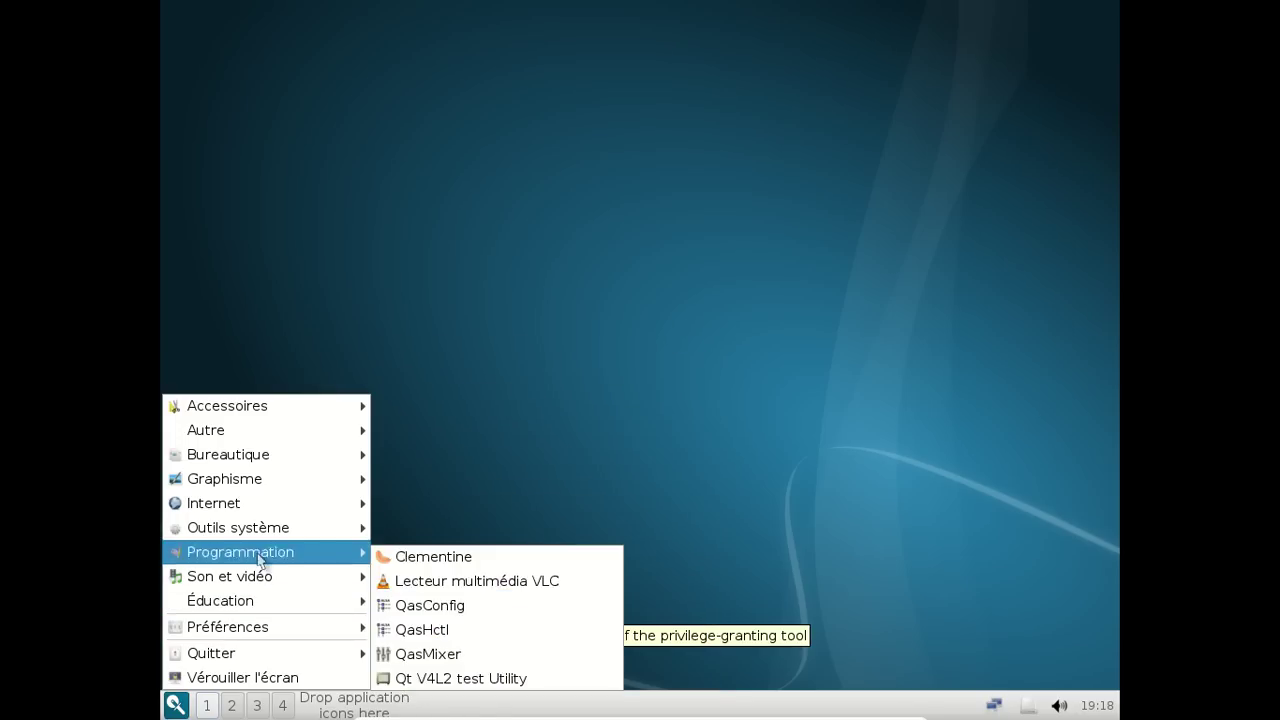
mouse_move(266, 462)
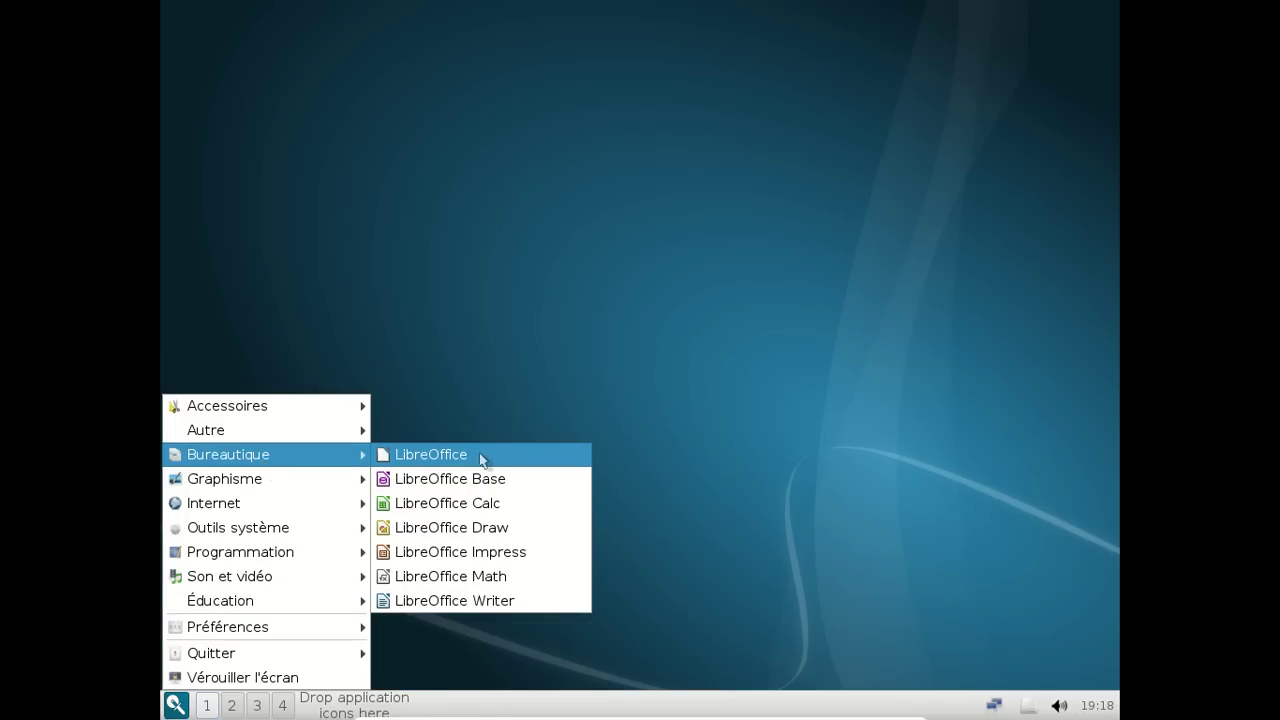
left_click(479, 601)
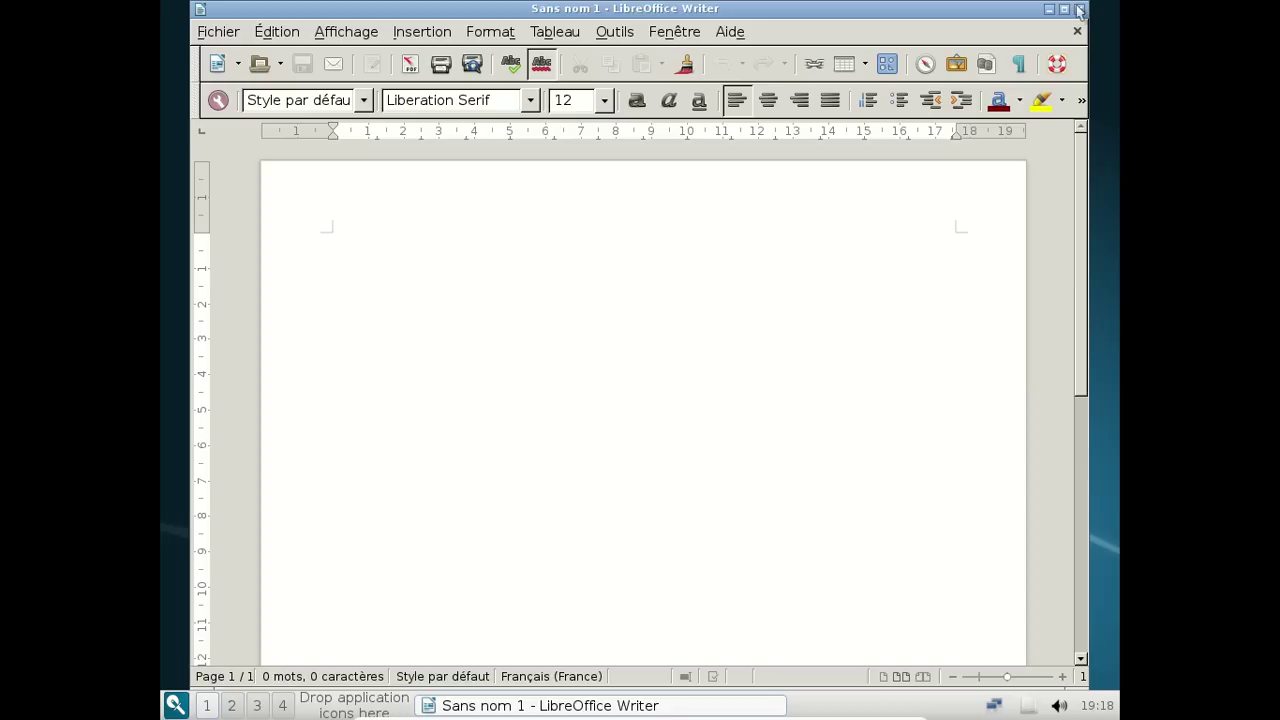
left_click(1079, 10)
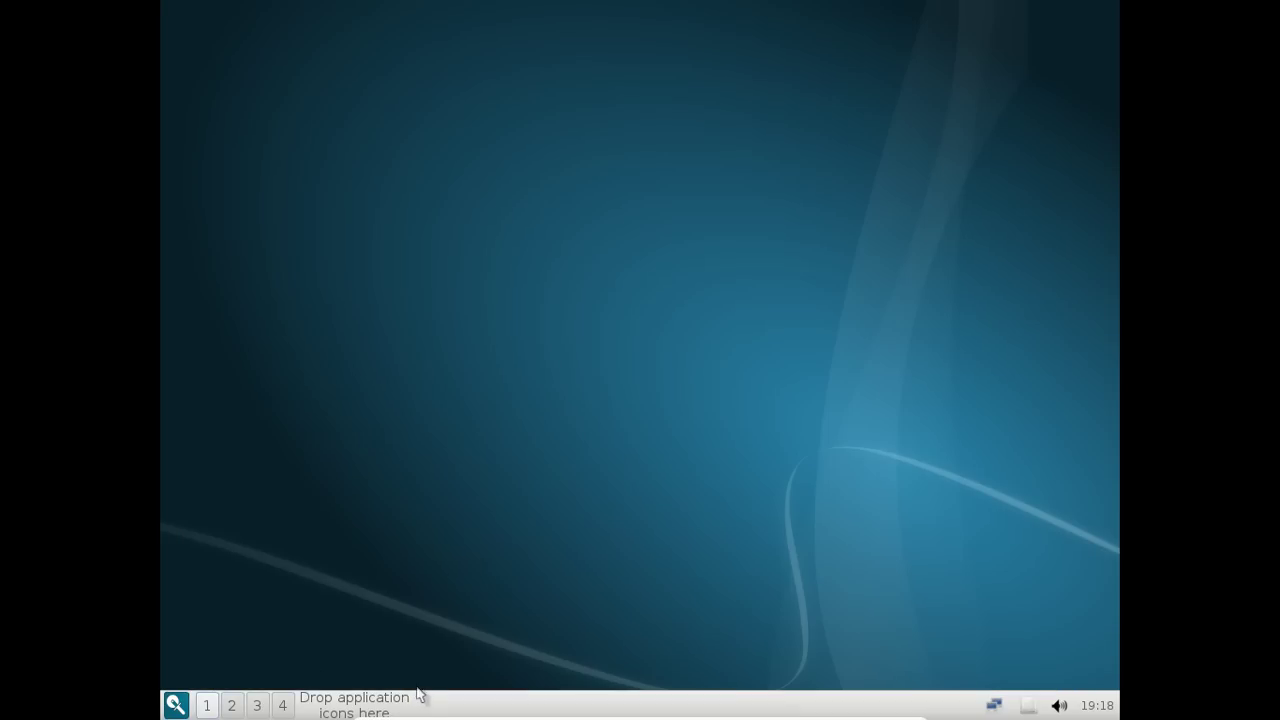
Add LibreOffice Writer to the panel's quick launch area, then test the launcher and close Writer
left_click(178, 704)
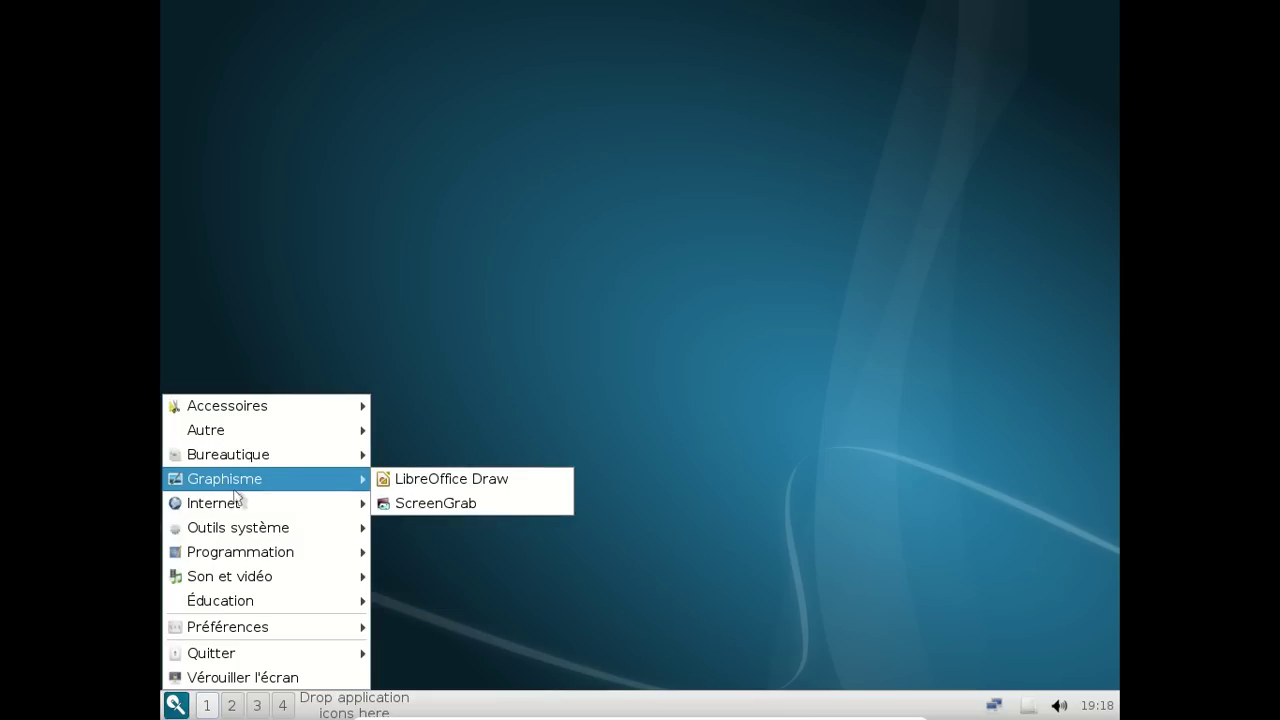
mouse_move(236, 458)
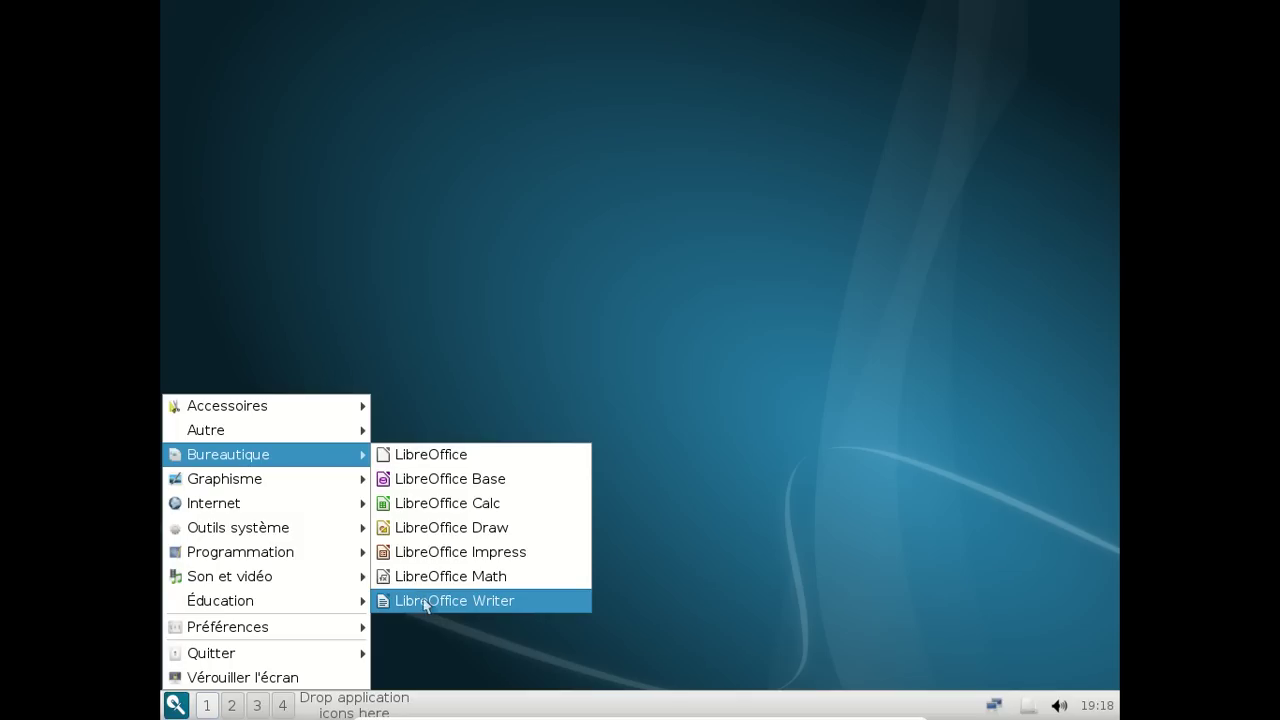
left_click_drag(336, 708, 340, 706)
left_click(346, 703)
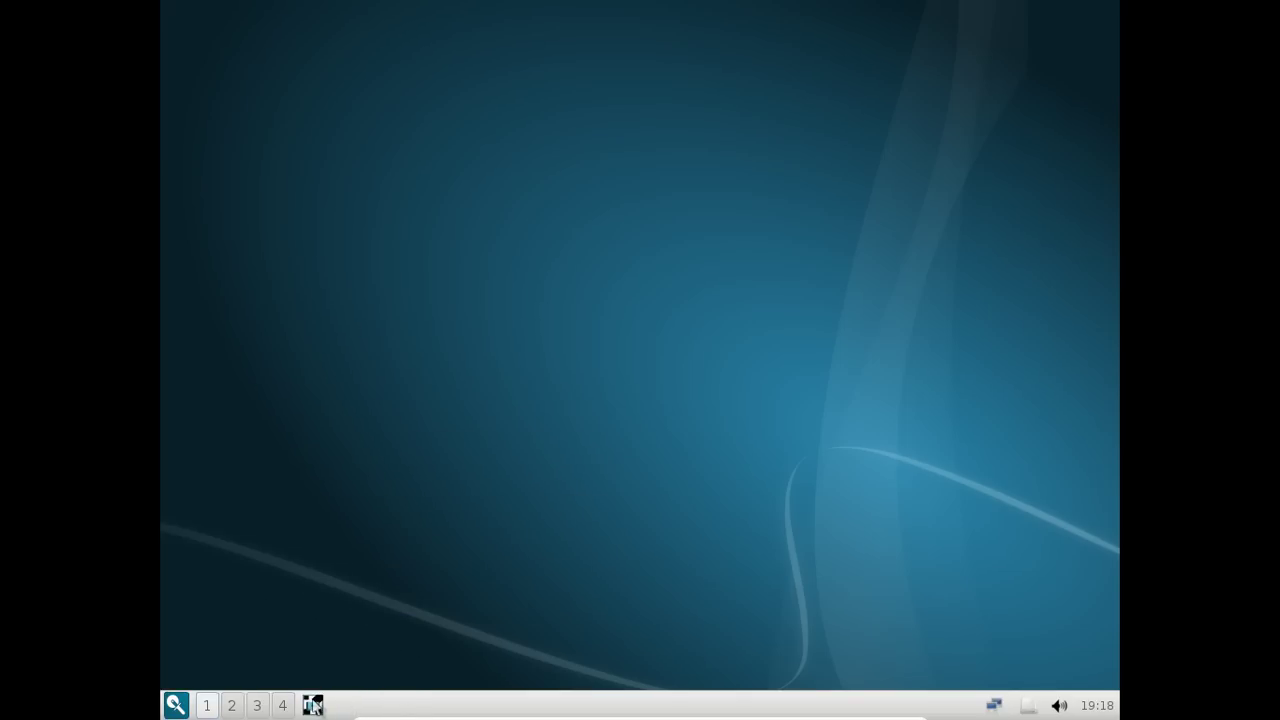
left_click(313, 706)
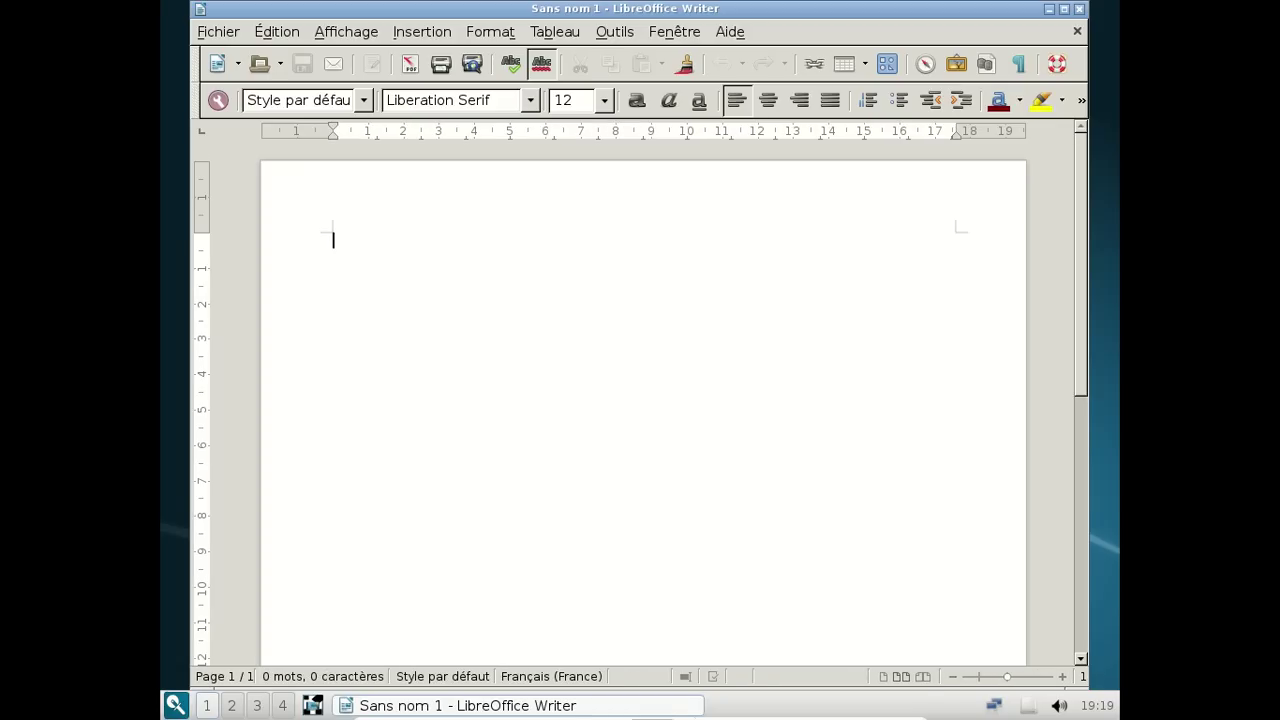
left_click(1079, 9)
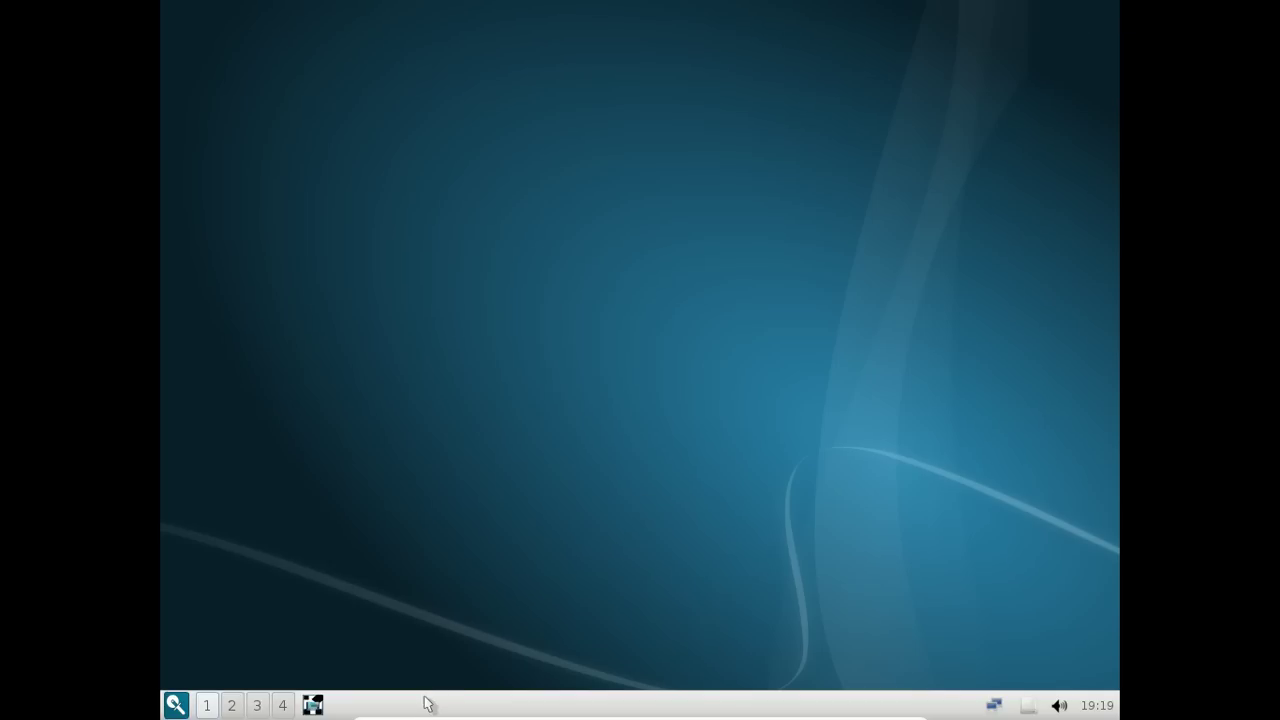
Add Firefox from the Internet applications to the panel's quick launch area, beside the LibreOffice Writer launcher
left_click(176, 705)
mouse_move(207, 464)
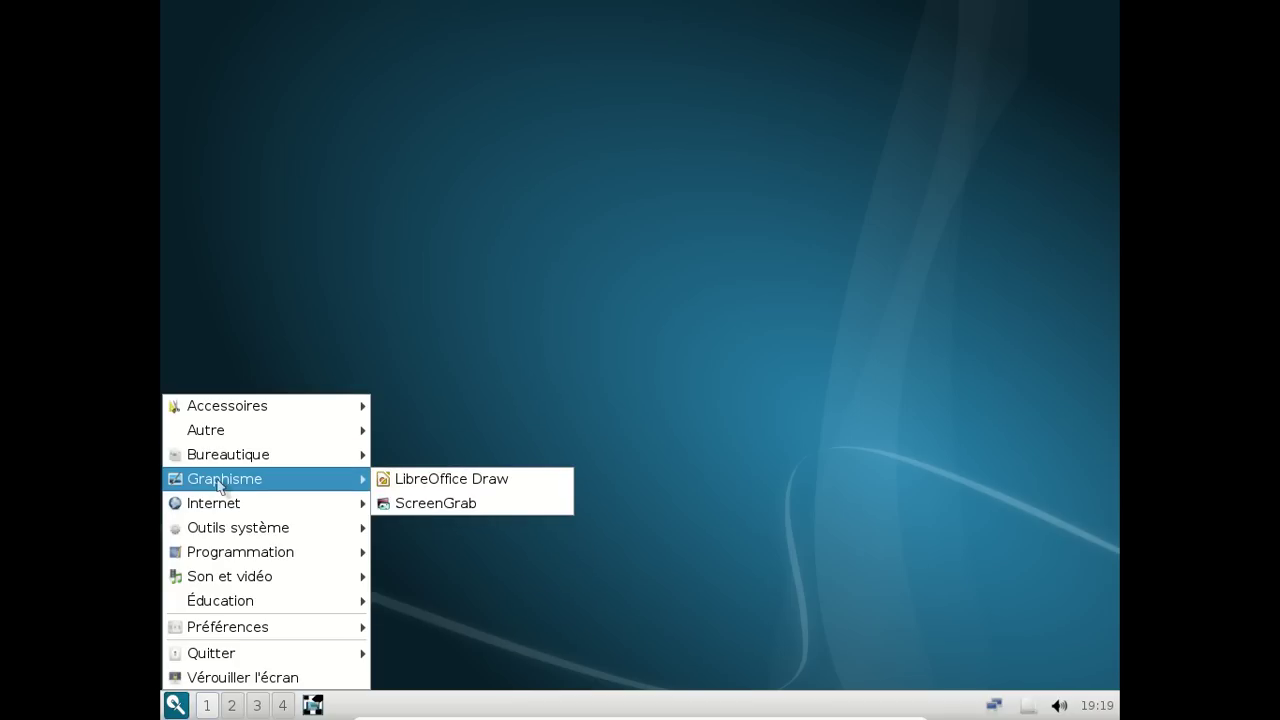
mouse_move(238, 490)
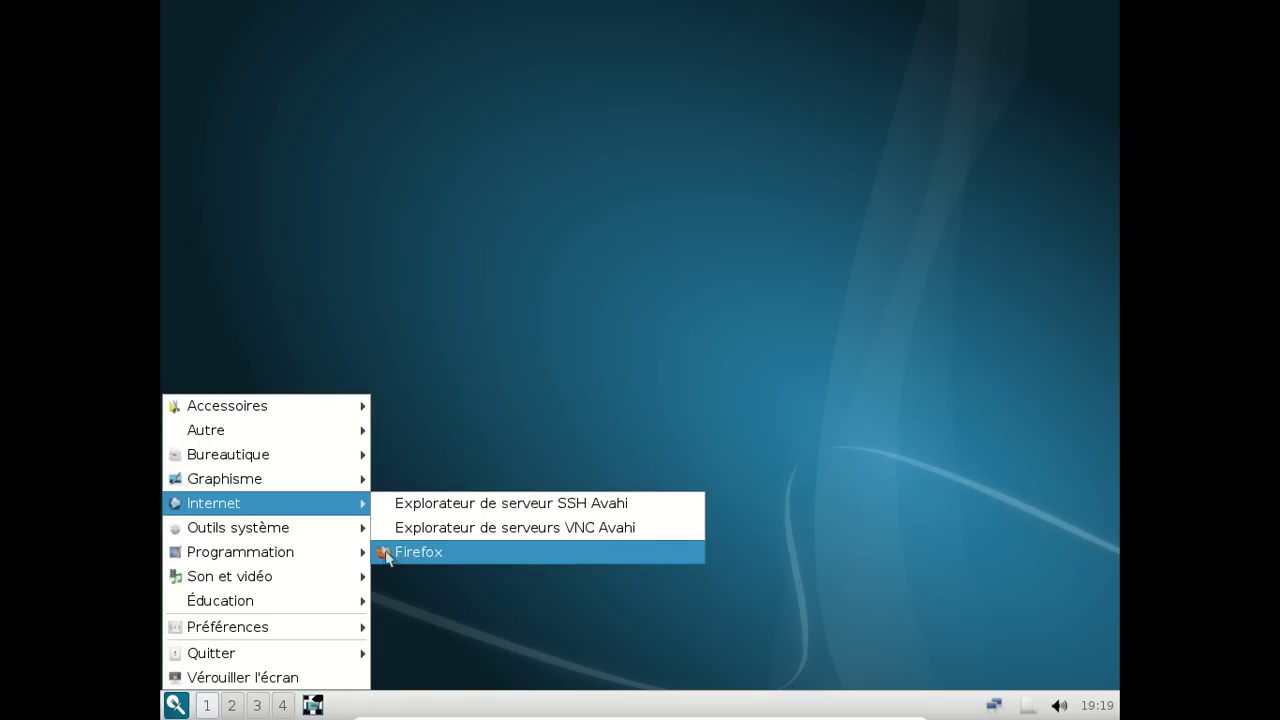
left_click_drag(383, 556, 343, 710)
left_click_drag(392, 555, 337, 711)
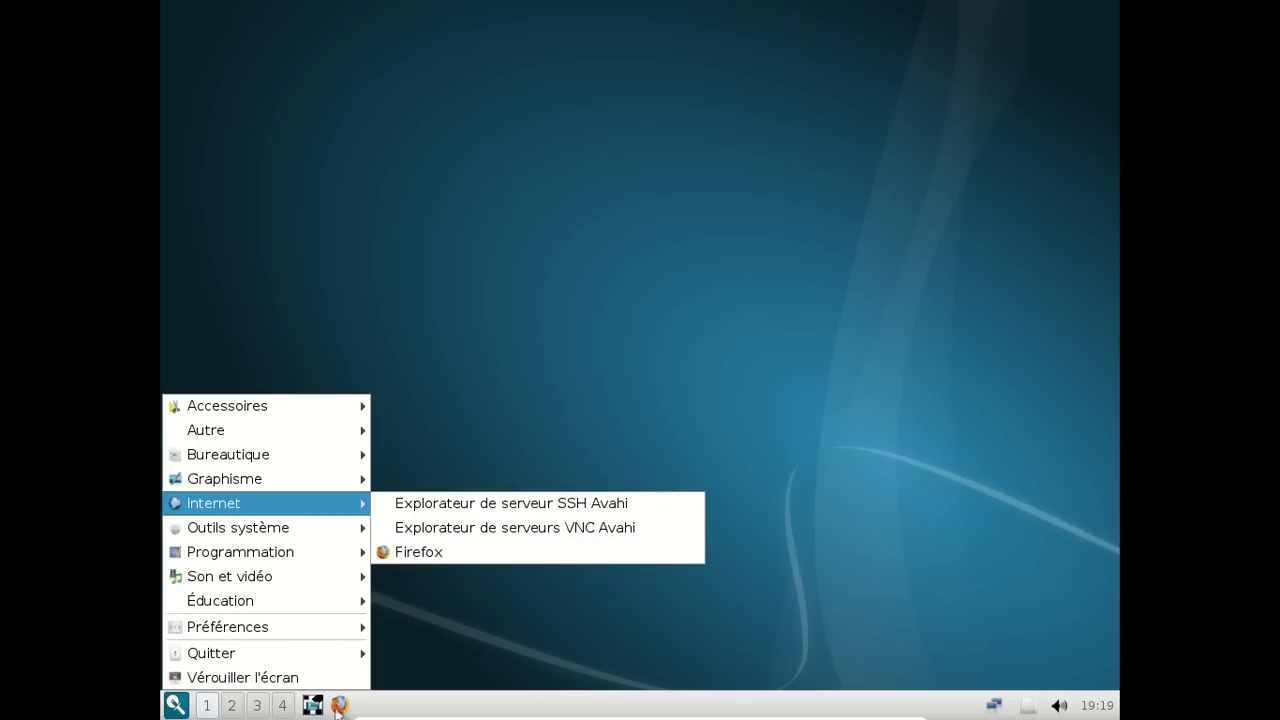
Start Firefox from the panel's quick launch area, enlarge its window and load lxqt.org
left_click(518, 598)
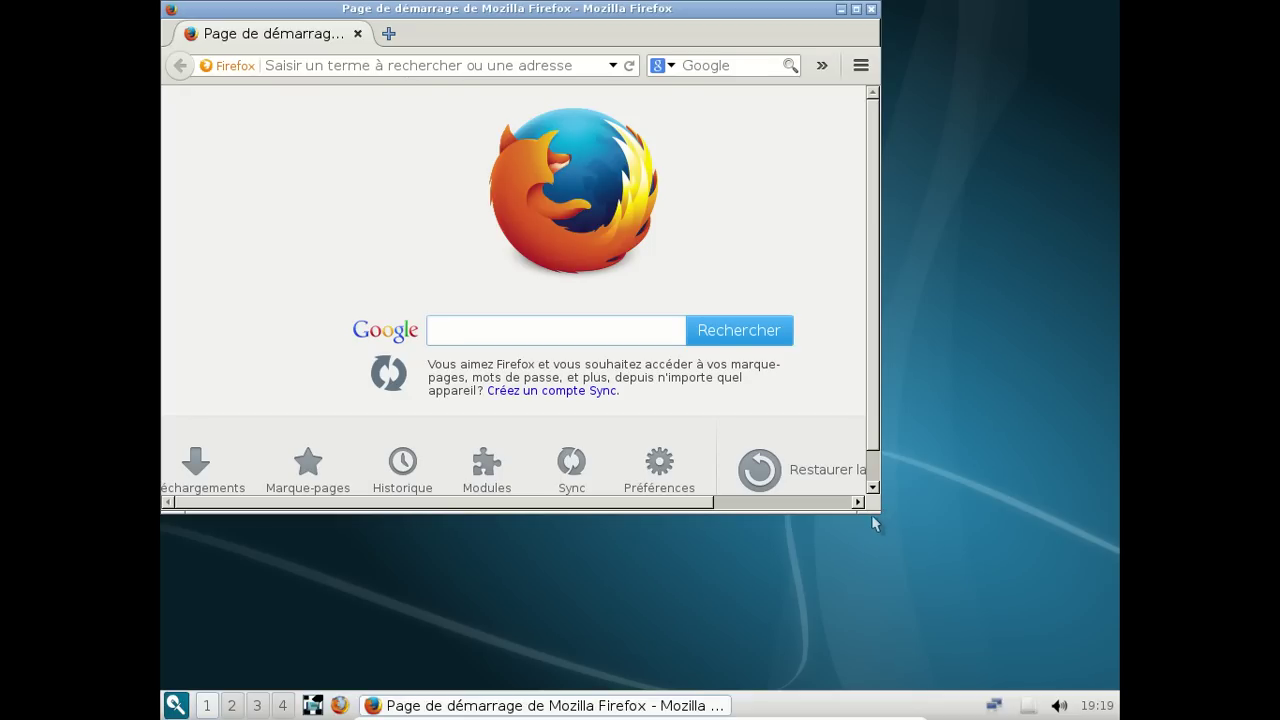
left_click_drag(883, 512, 1033, 633)
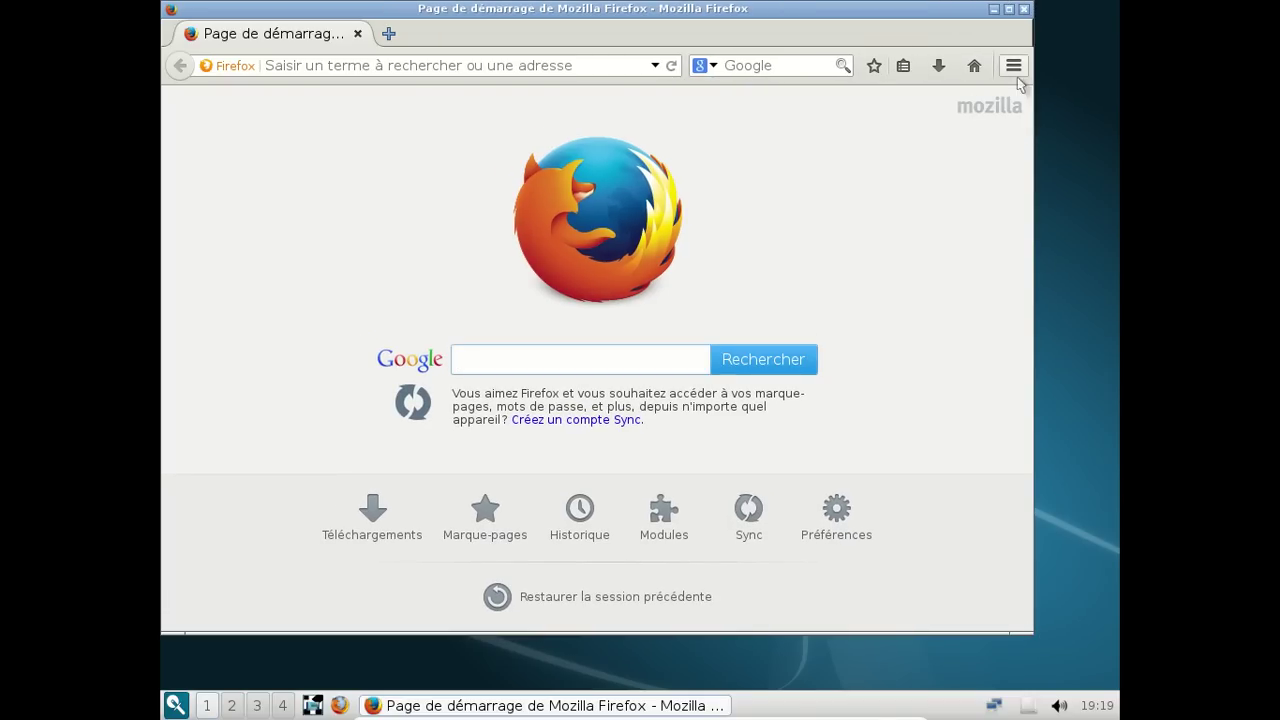
left_click(488, 65)
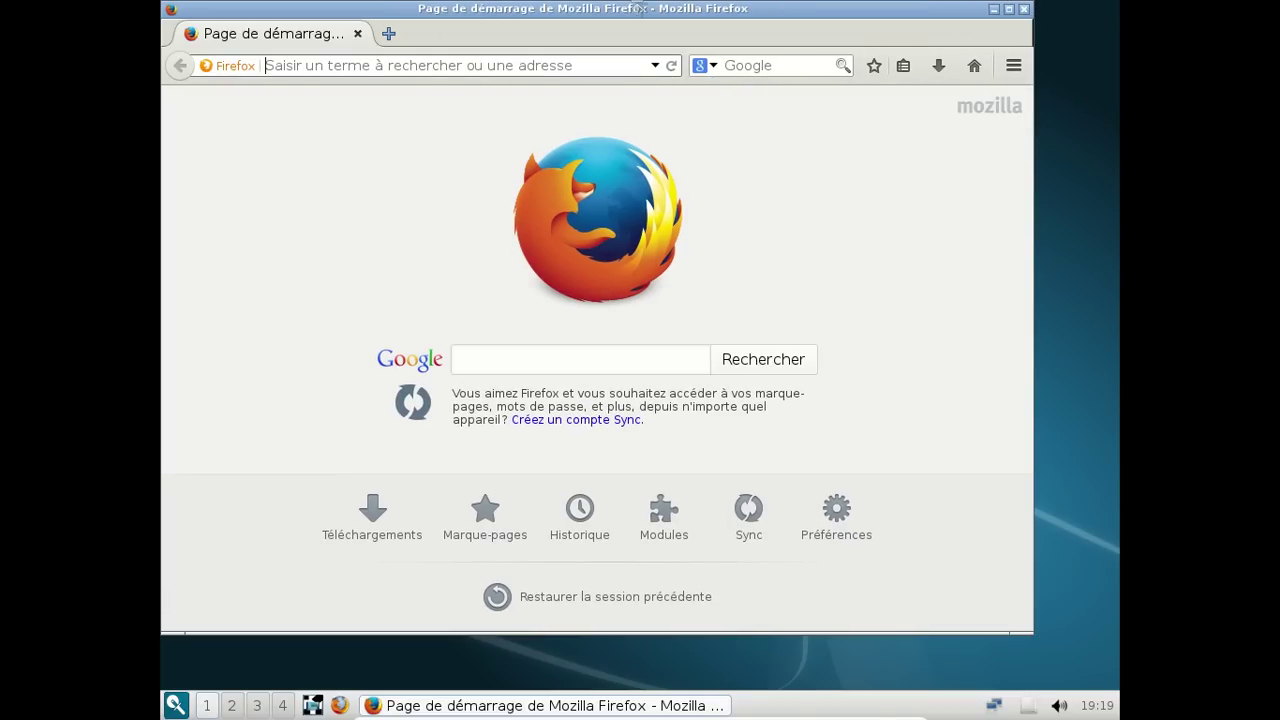
key("Down")
type("lxq")
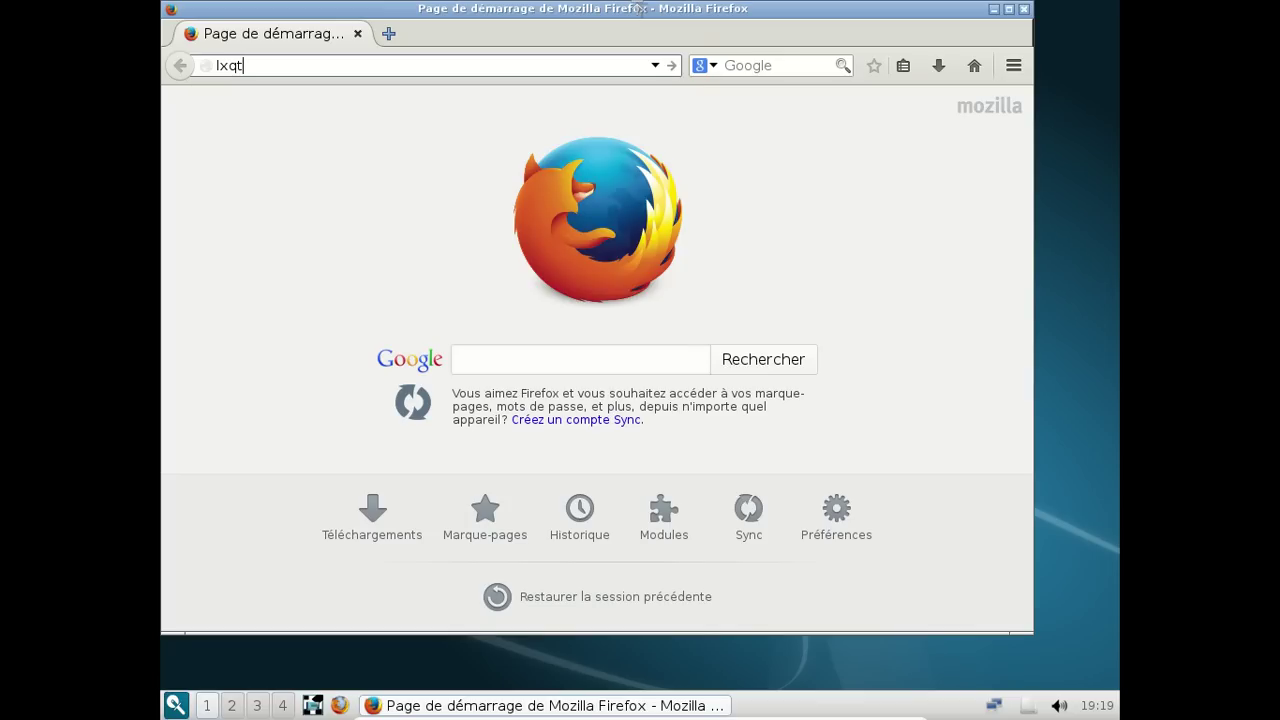
type("t.org")
key("Return")
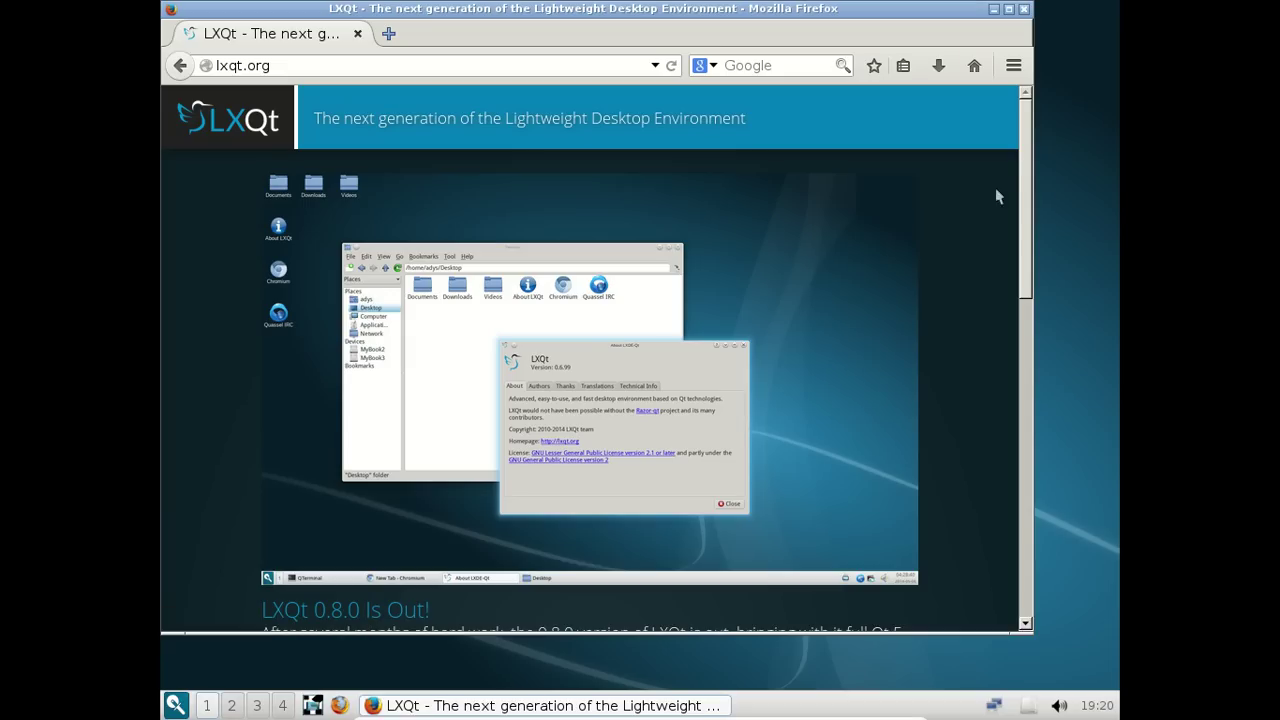
Look through the LXQt home page's screenshots, 0.8.0 release announcement, project description and distribution links, and close Firefox
scroll(996, 260, "down", 8)
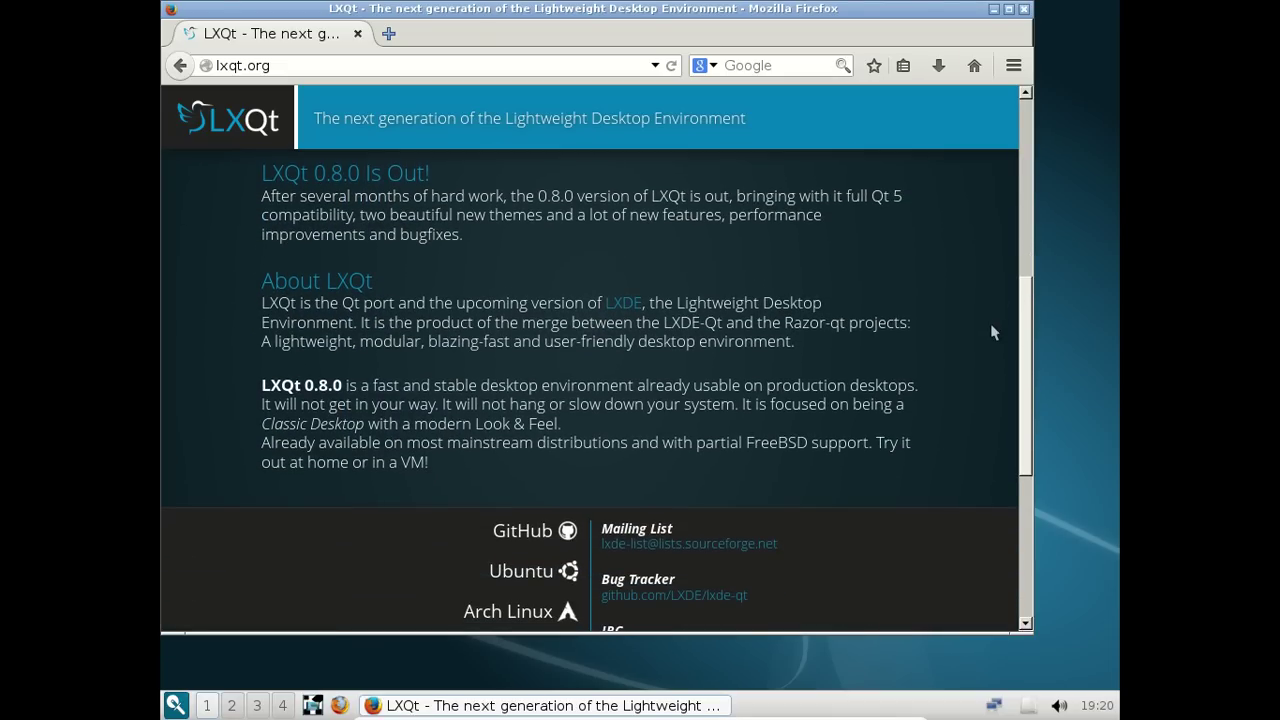
scroll(993, 332, "down", 6)
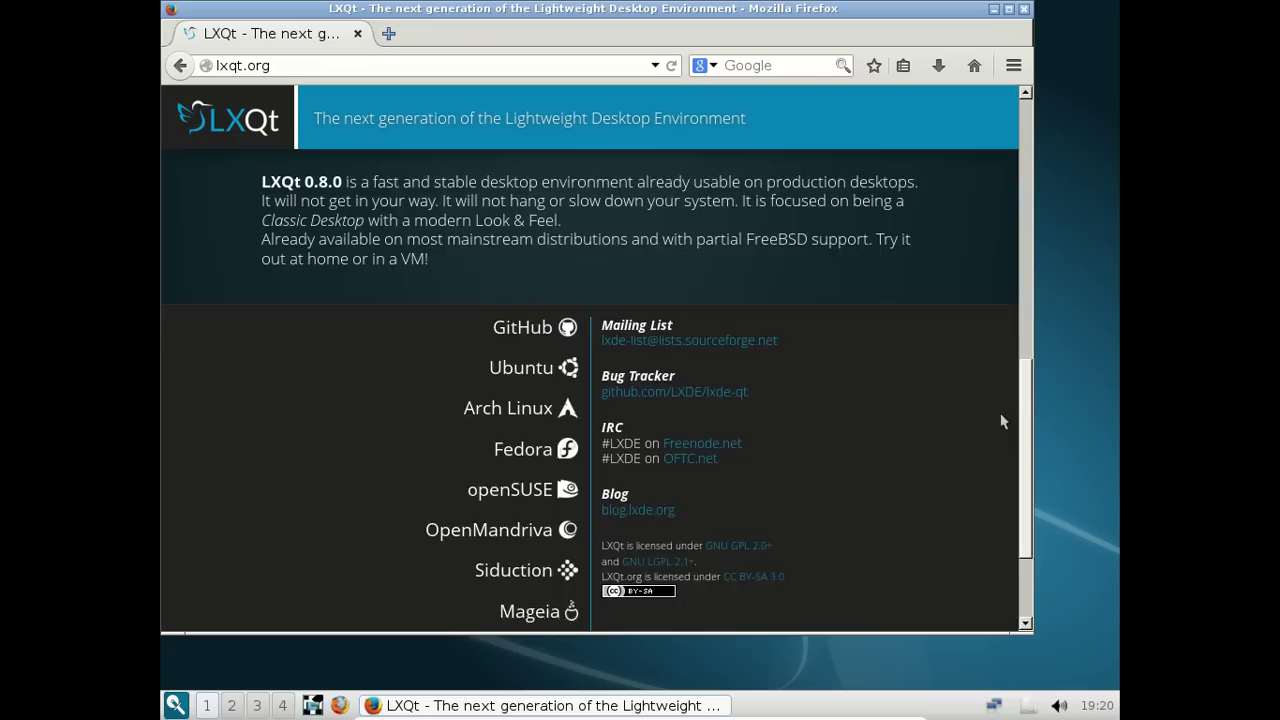
left_click_drag(1025, 465, 1037, 140)
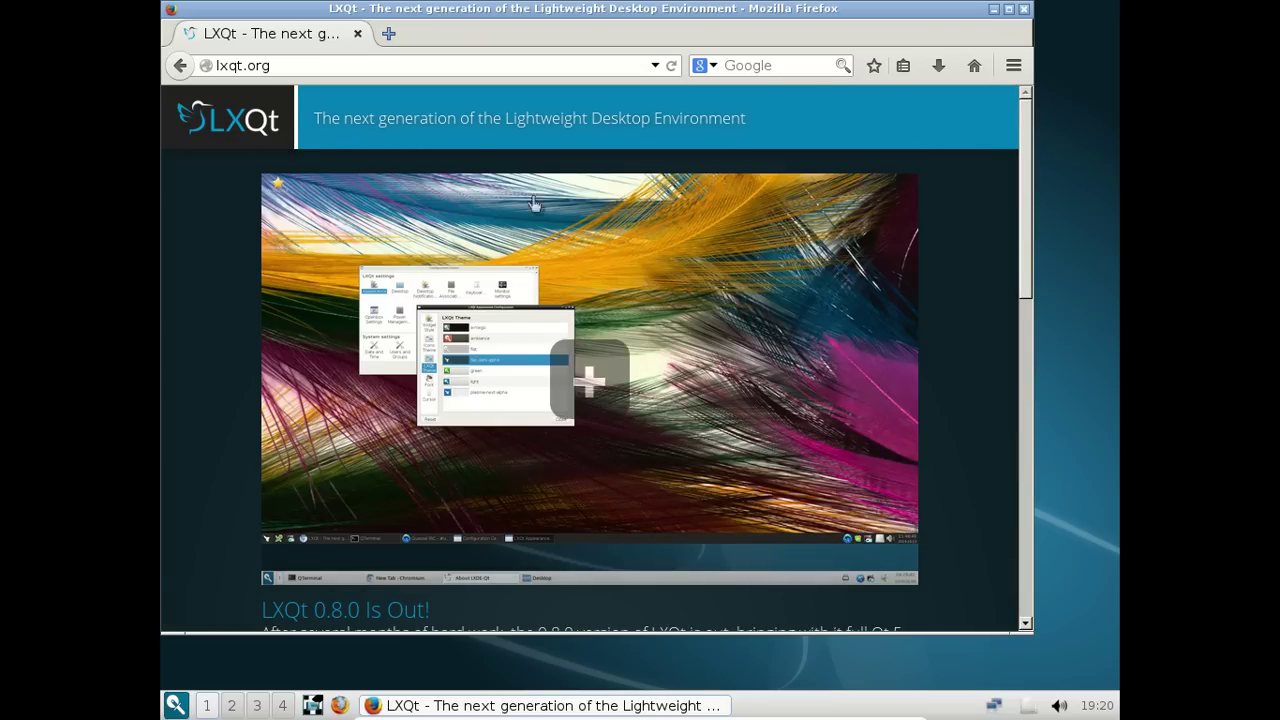
scroll(871, 378, "down", 5)
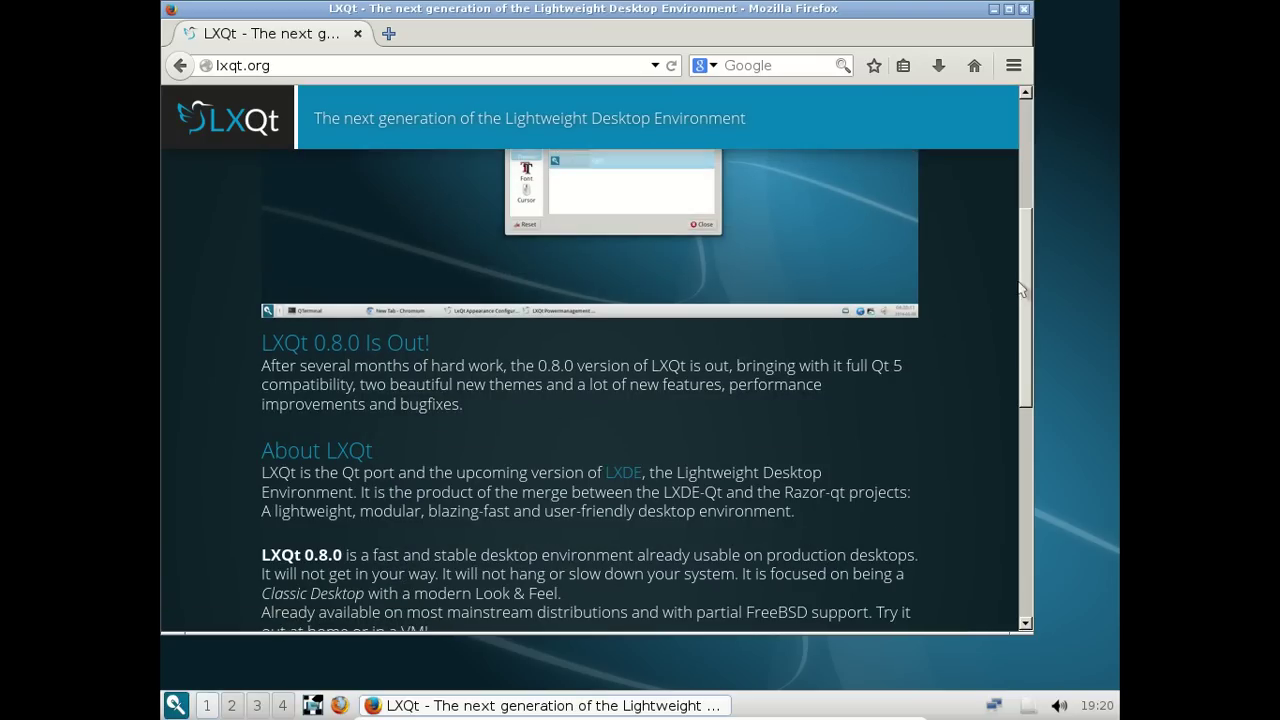
left_click_drag(1024, 288, 1030, 92)
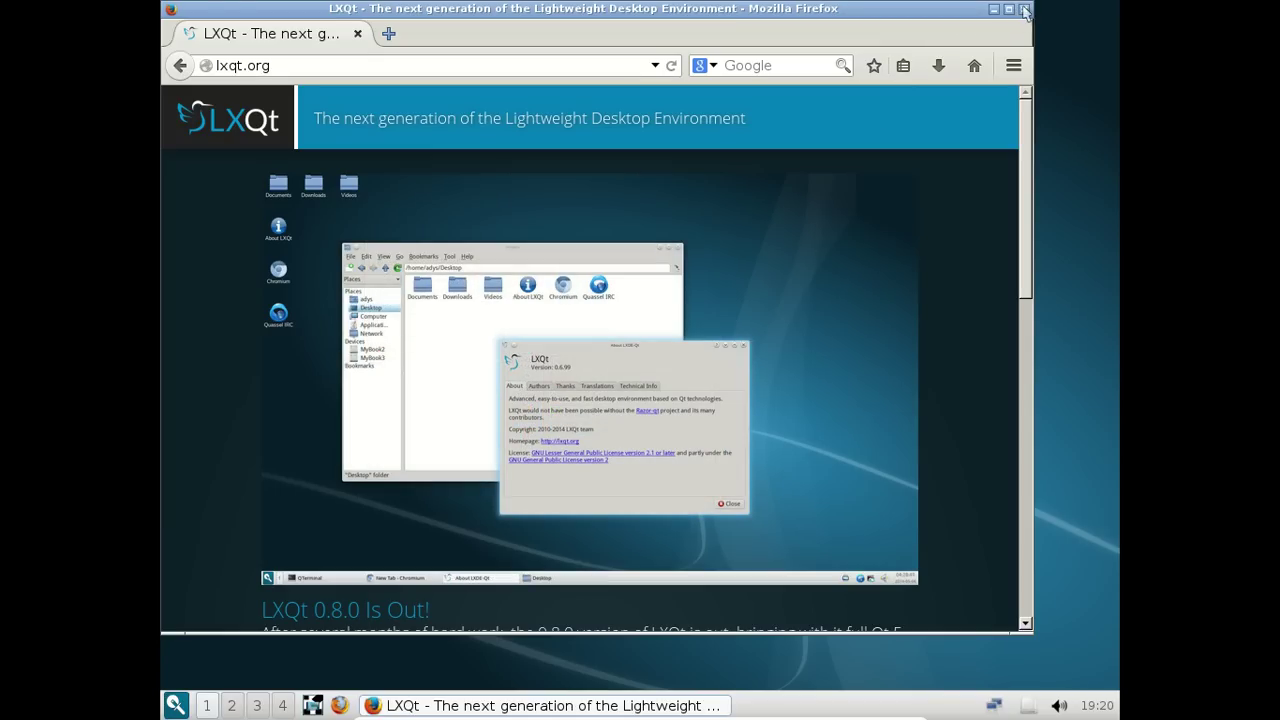
left_click(1023, 10)
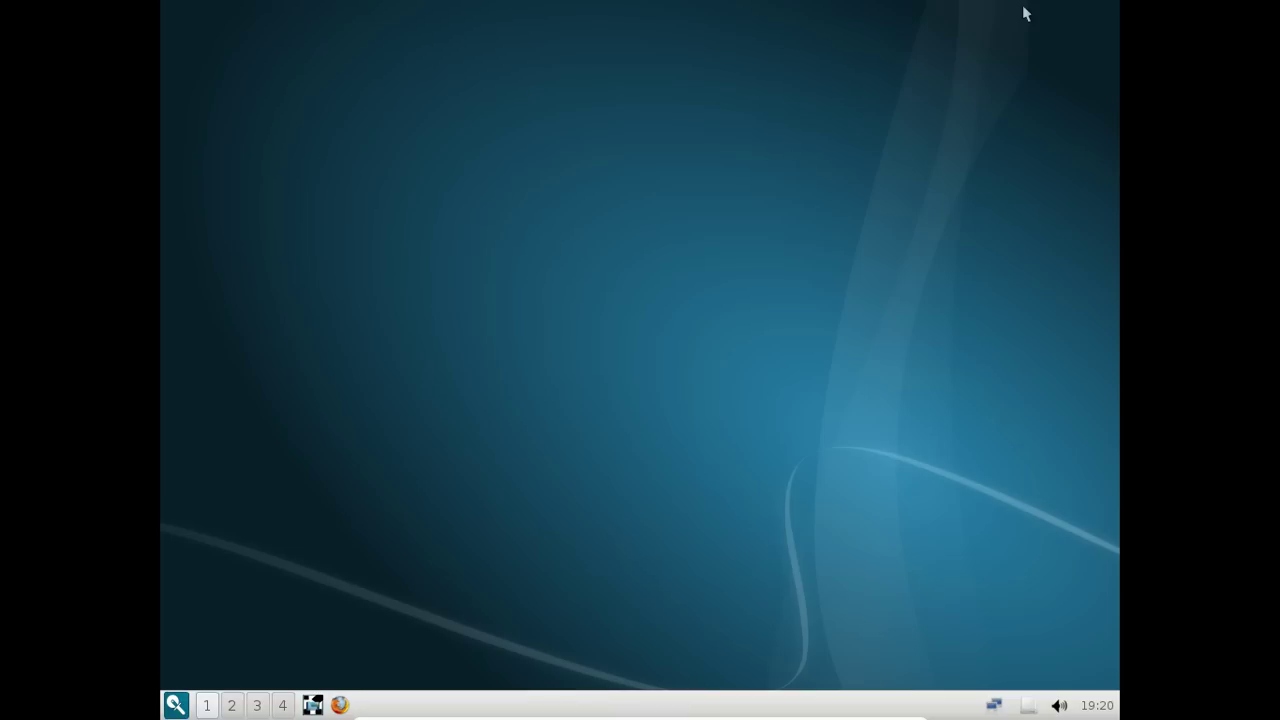
Browse the application menu's categories, then open the LXQt appearance configuration through the LXQt configuration center
left_click(187, 708)
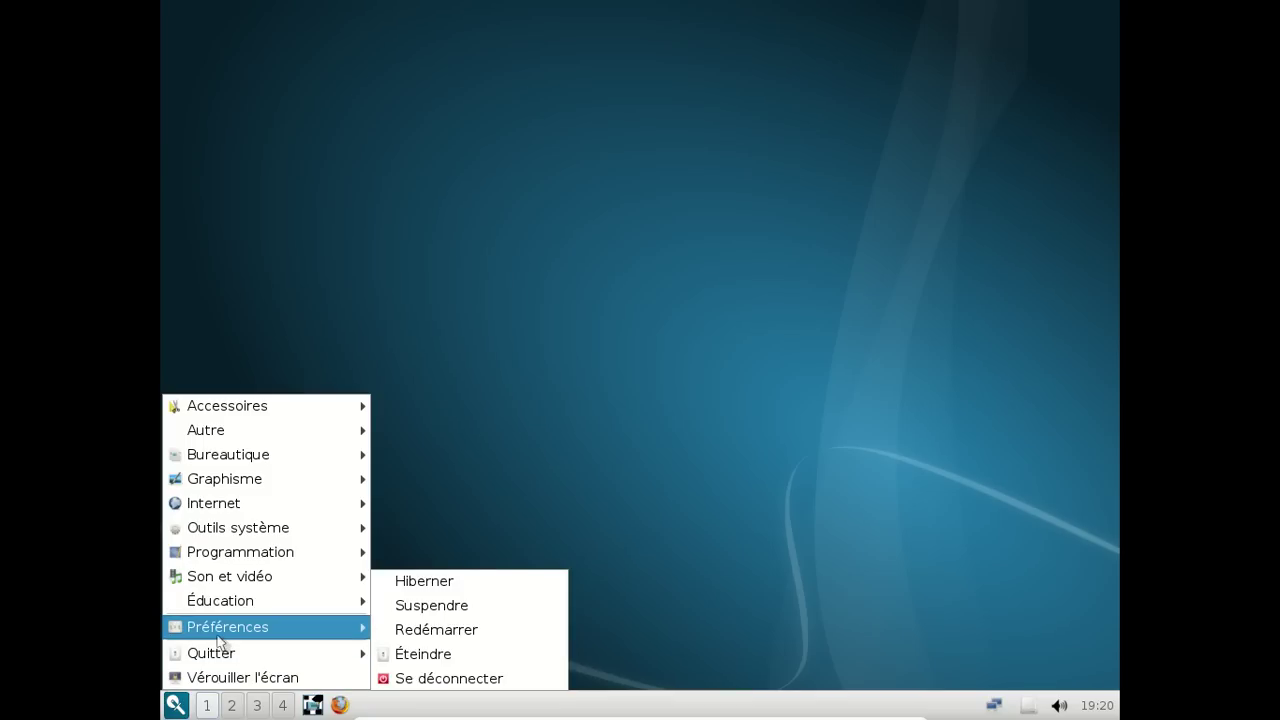
mouse_move(220, 632)
mouse_move(301, 432)
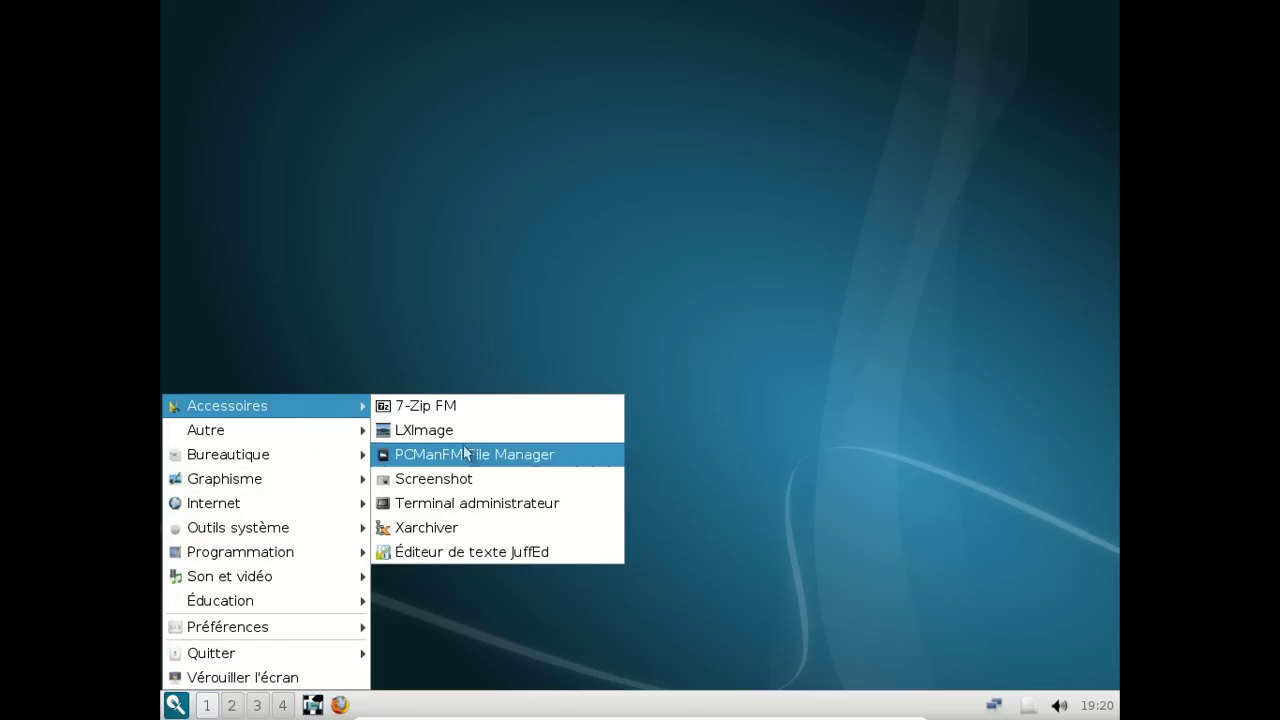
mouse_move(326, 516)
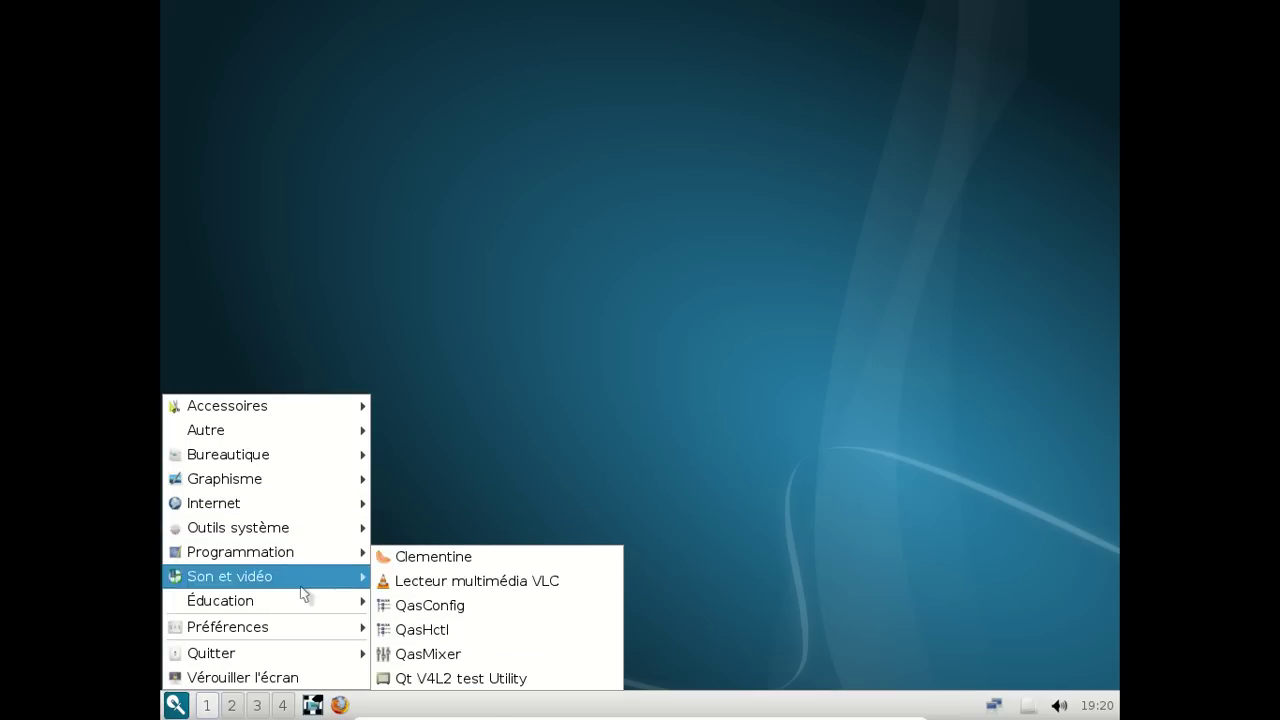
mouse_move(300, 632)
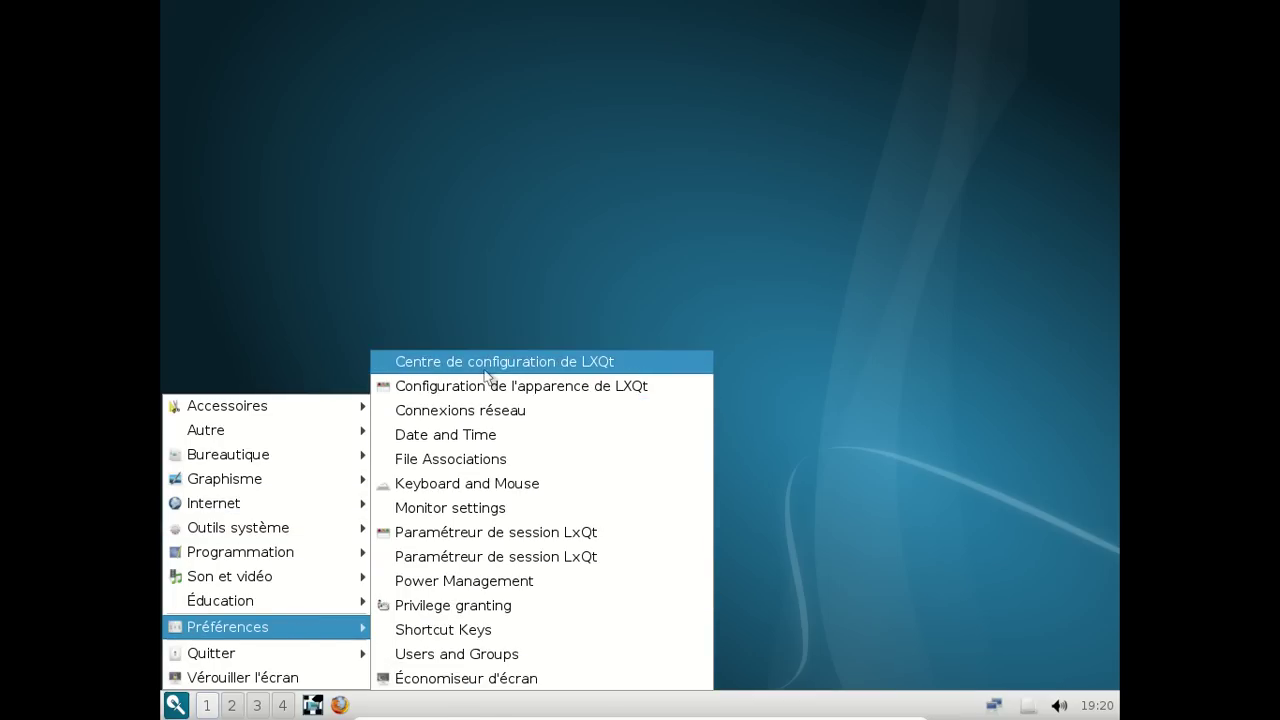
left_click(483, 366)
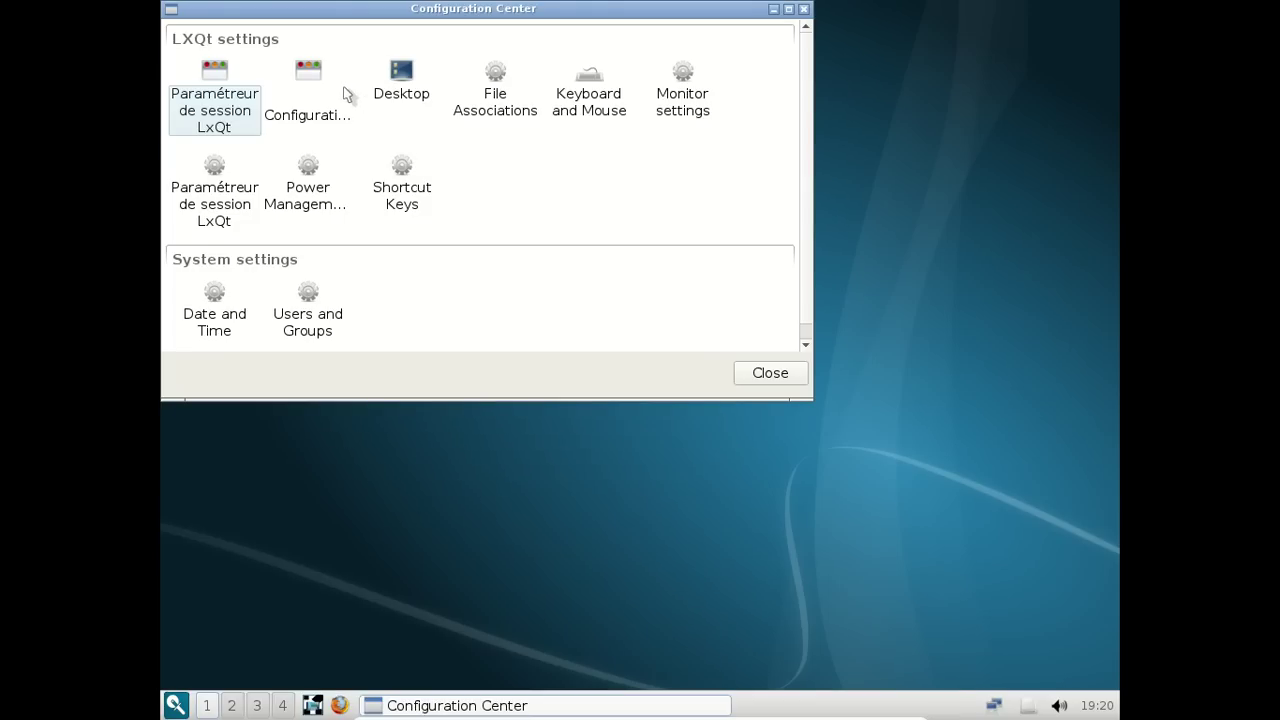
left_click(320, 72)
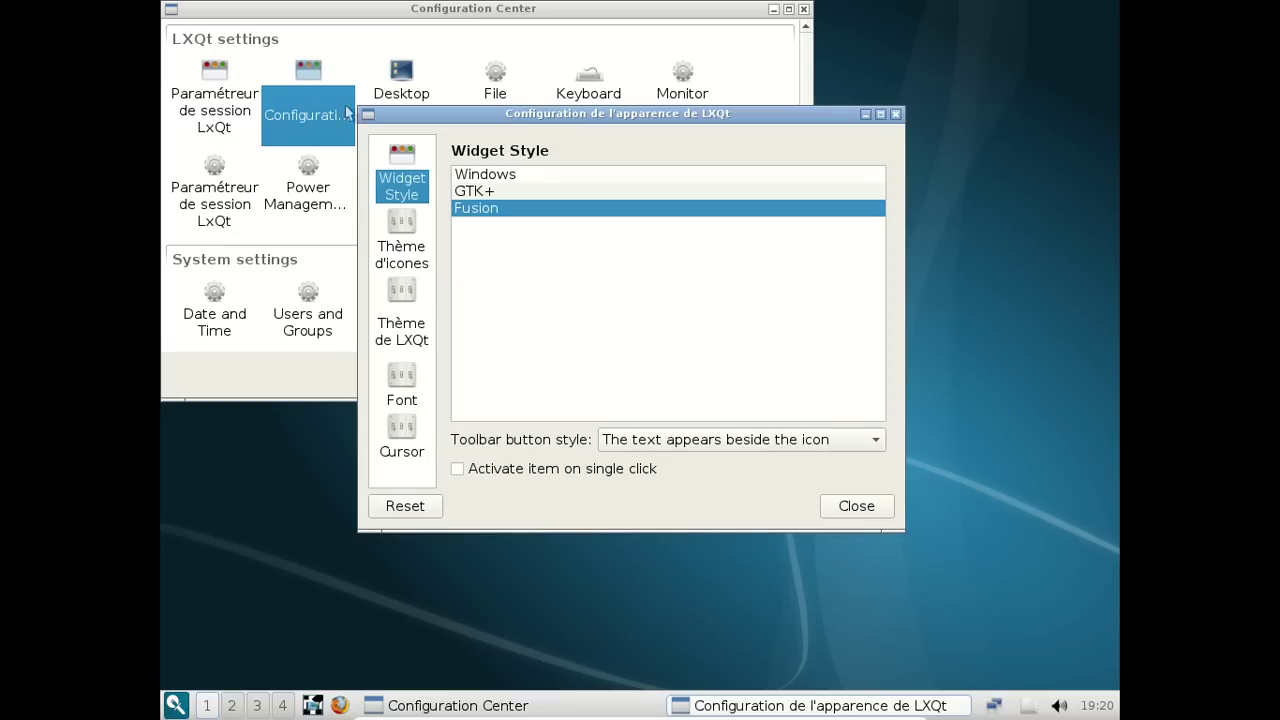
Apply the plasma-next-alpha LXQt theme and close both settings windows
left_click(395, 298)
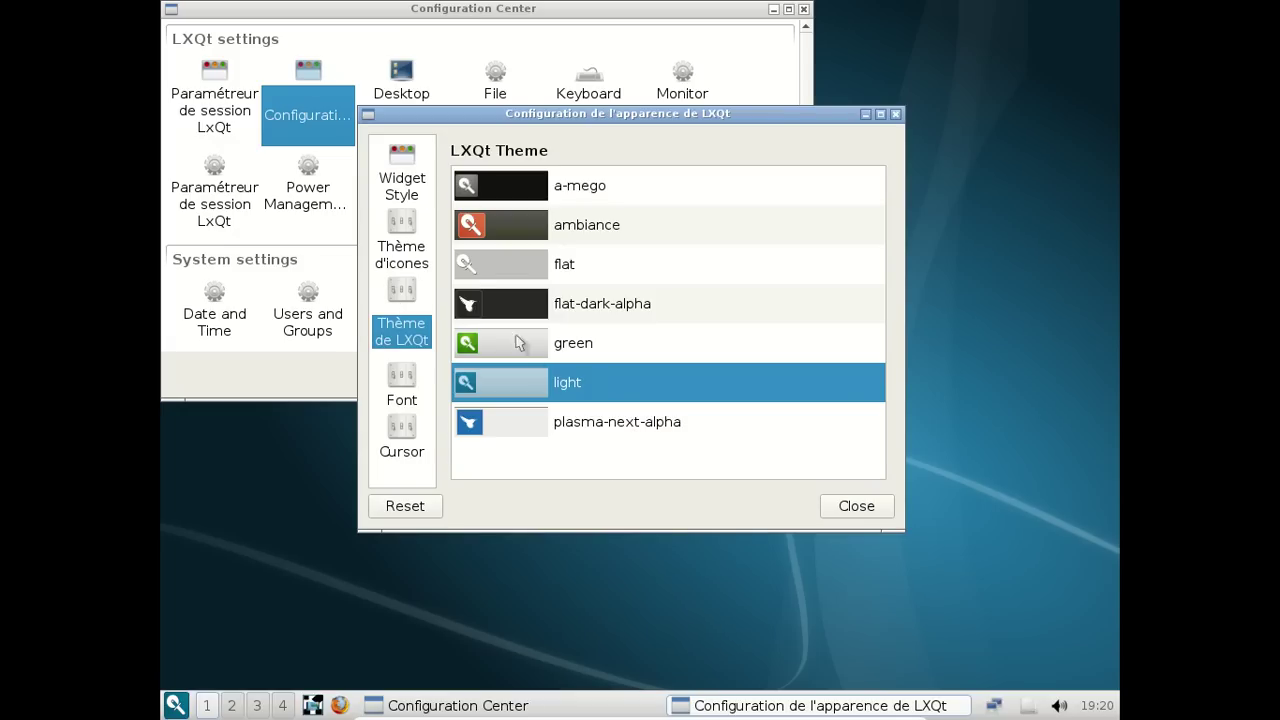
left_click(585, 318)
left_click(576, 430)
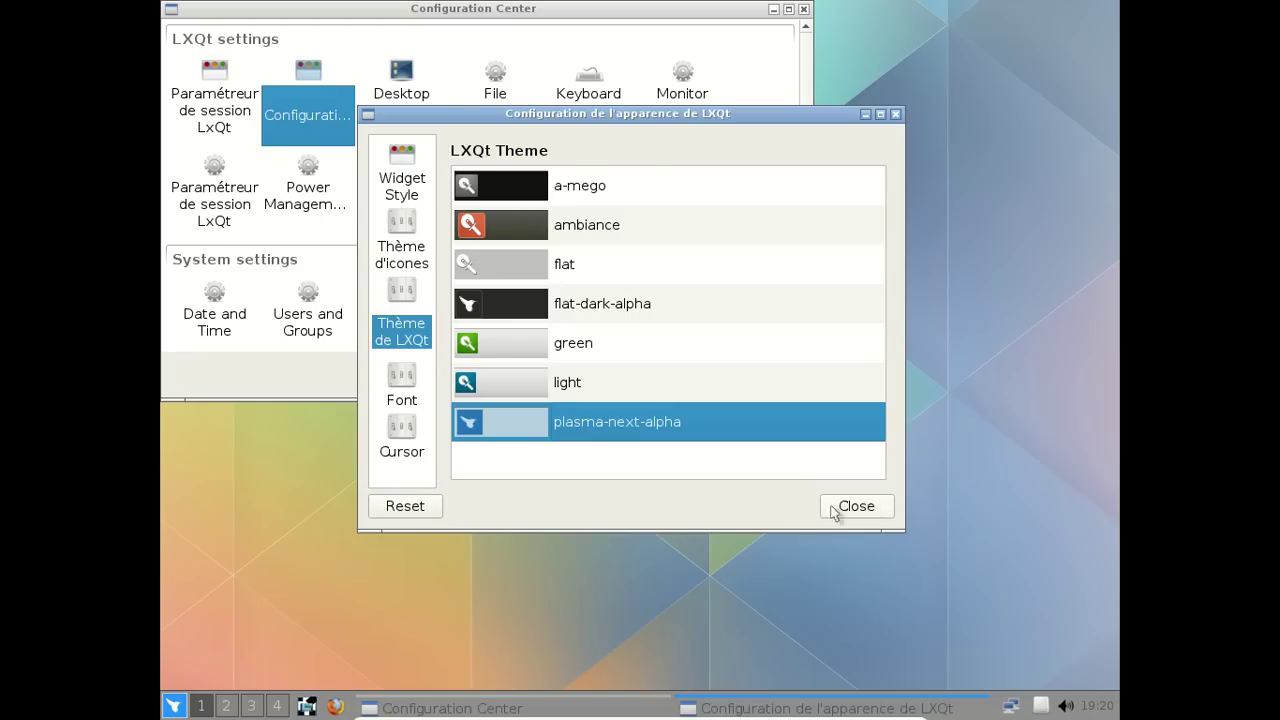
left_click(845, 507)
left_click(803, 9)
Switch from virtual desktop 1 to desktop 4, back to desktop 1, and again to desktop 4
scroll(714, 360, "down", 3)
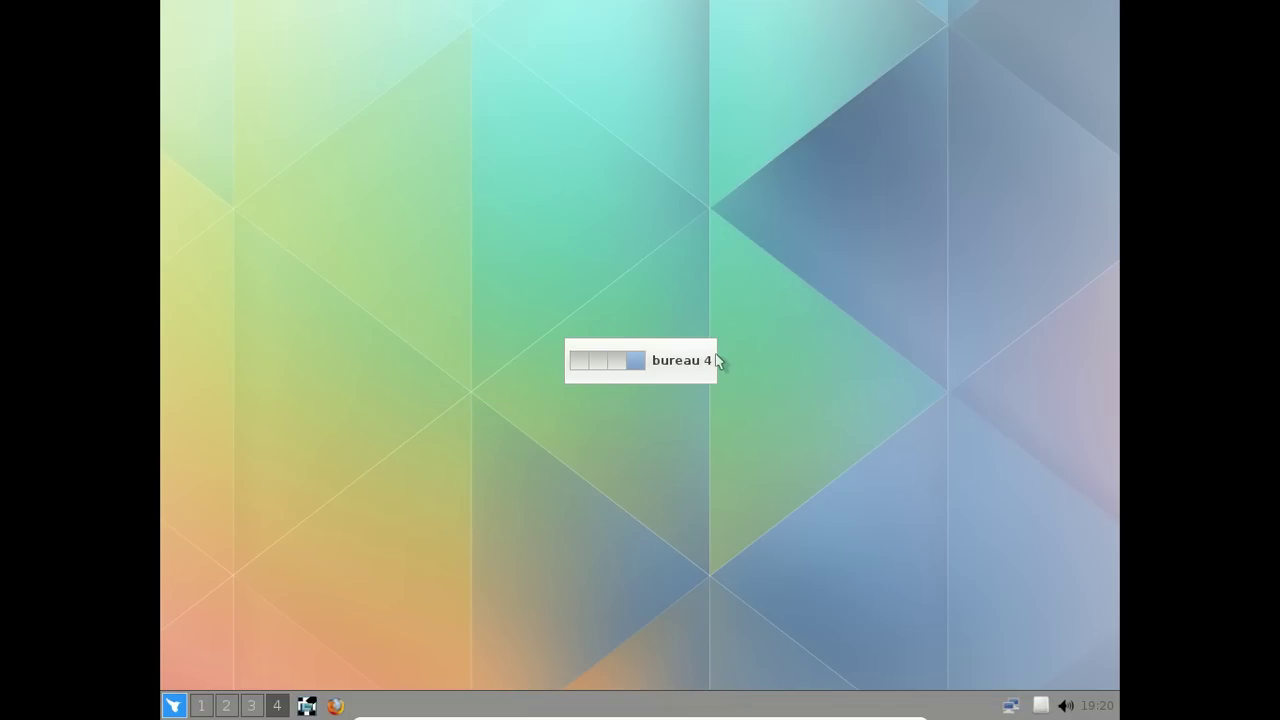
scroll(716, 360, "up", 3)
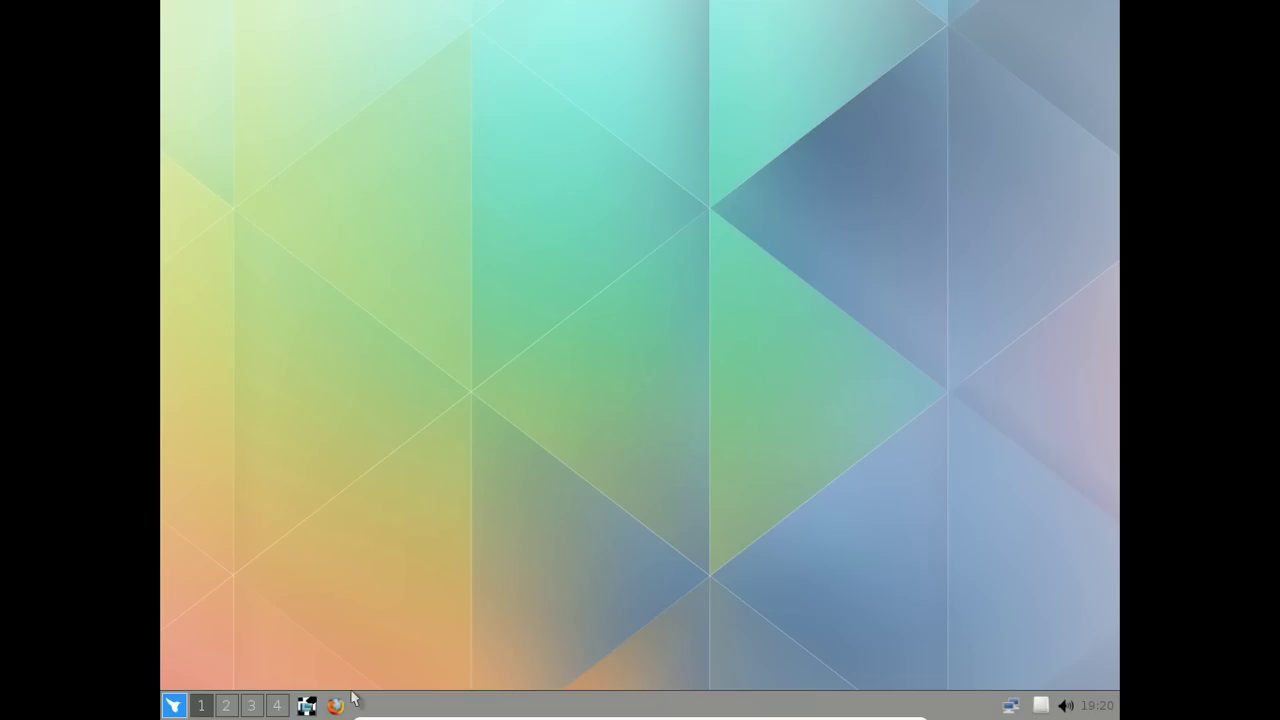
scroll(470, 390, "down", 3)
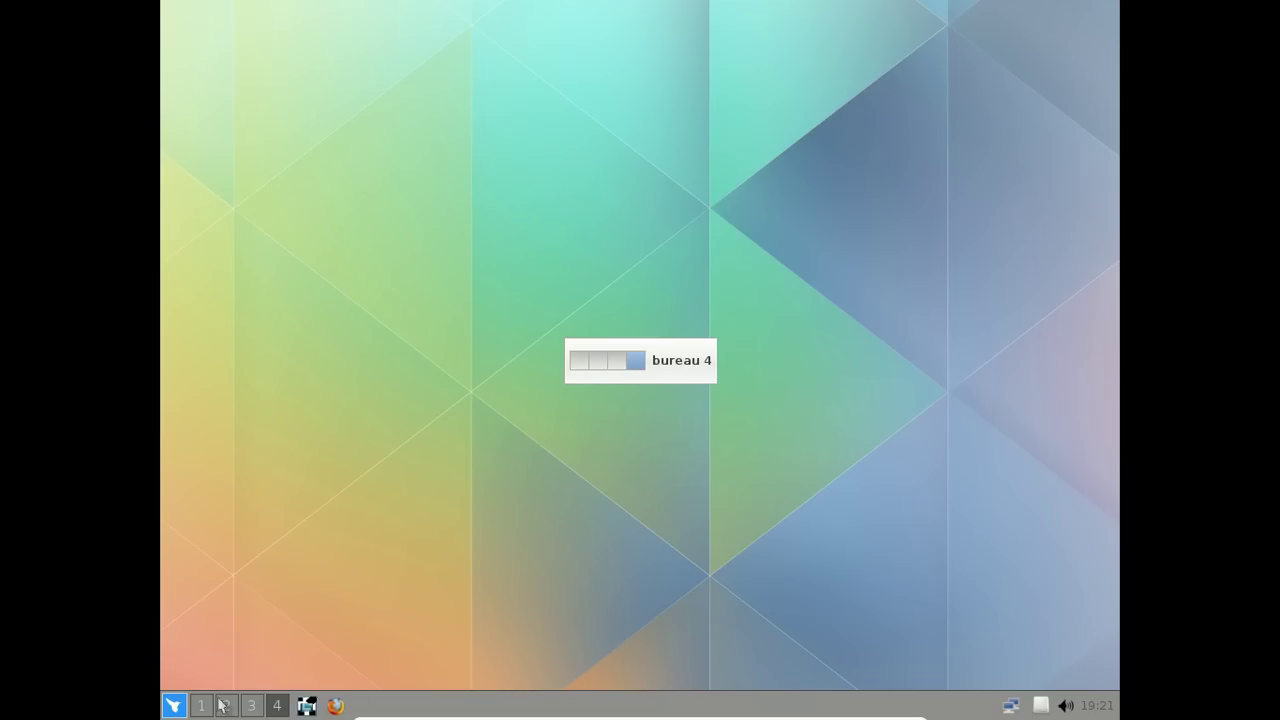
Start the VLC media player, accept its privacy and network dialog with automatic media info retrieval enabled, and close VLC
left_click(173, 705)
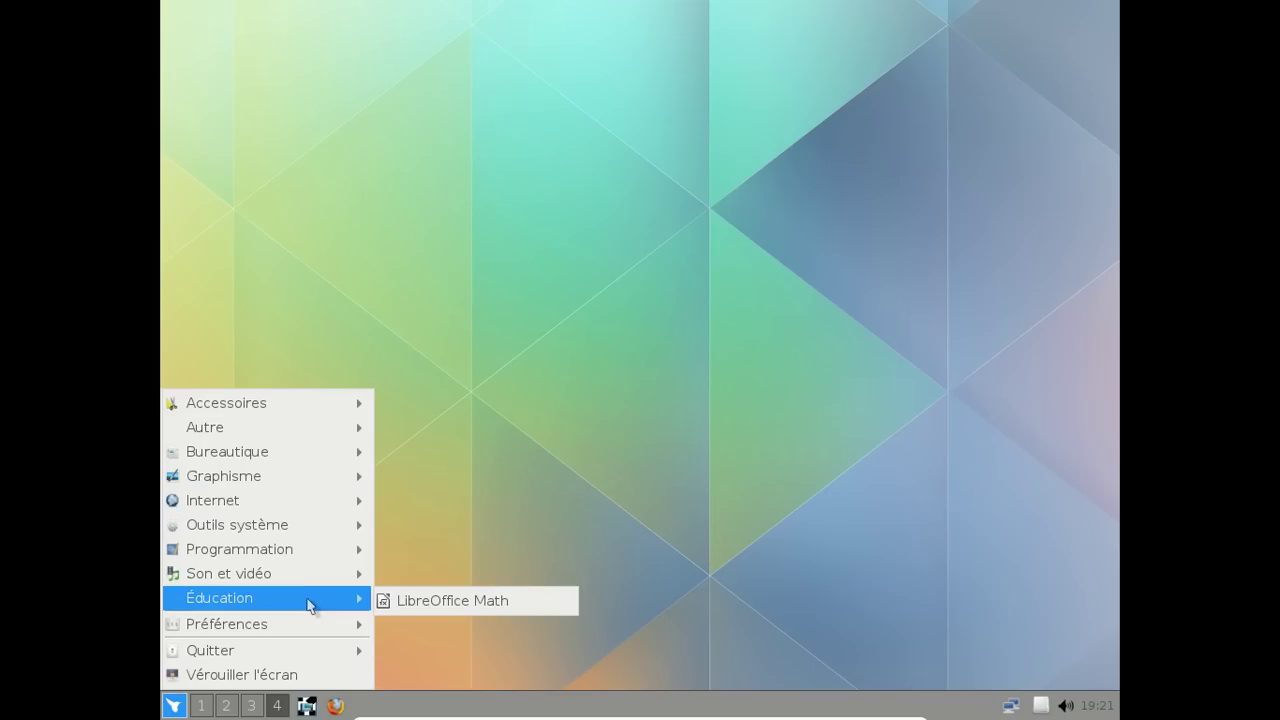
mouse_move(308, 580)
left_click(443, 584)
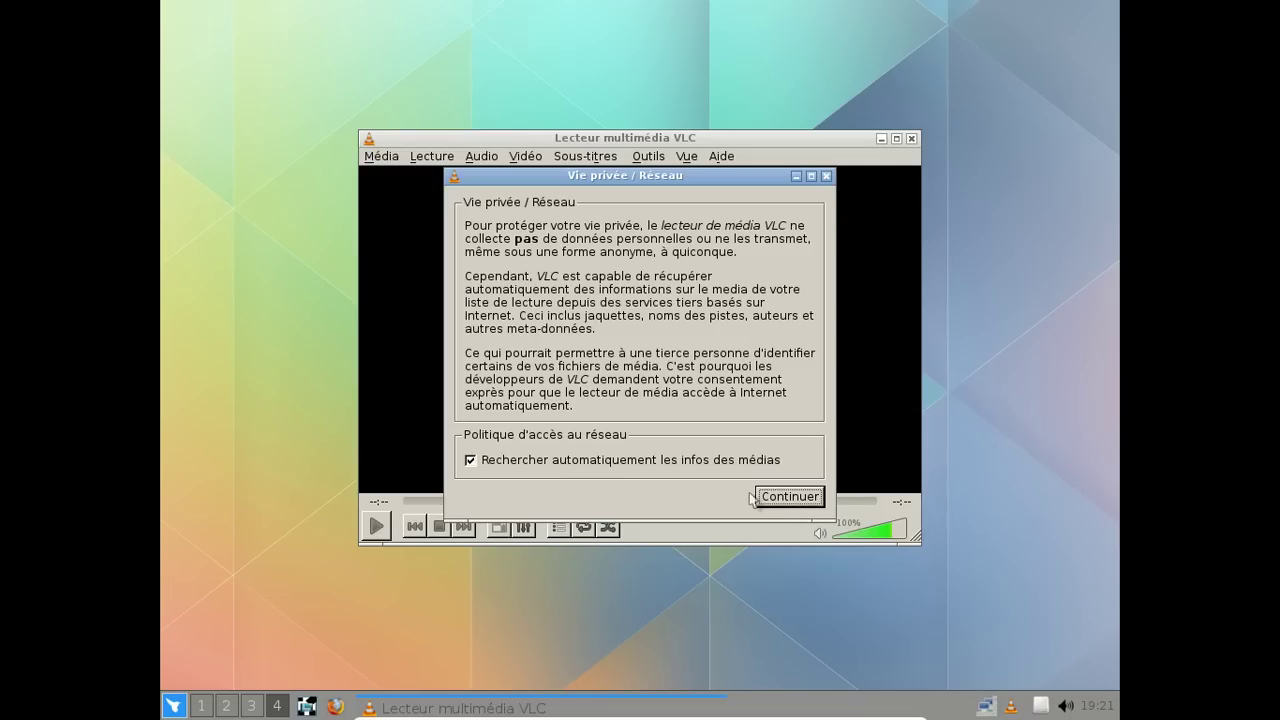
left_click(789, 497)
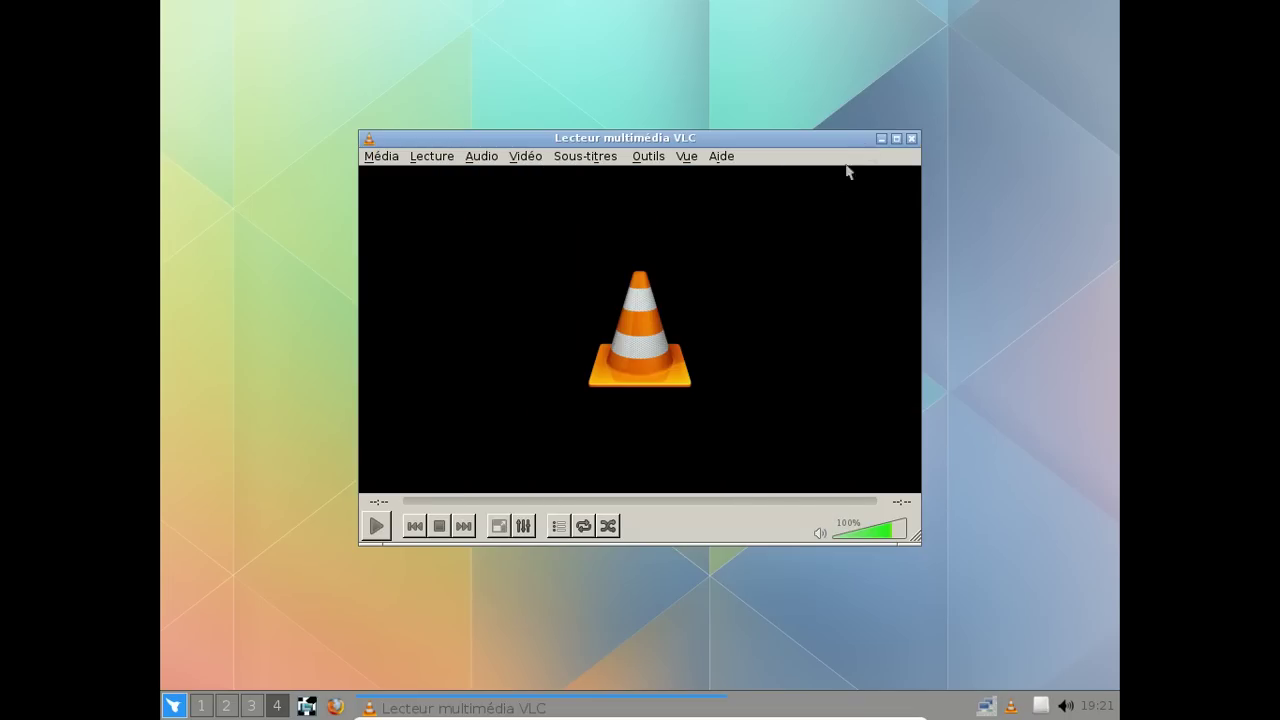
left_click(911, 139)
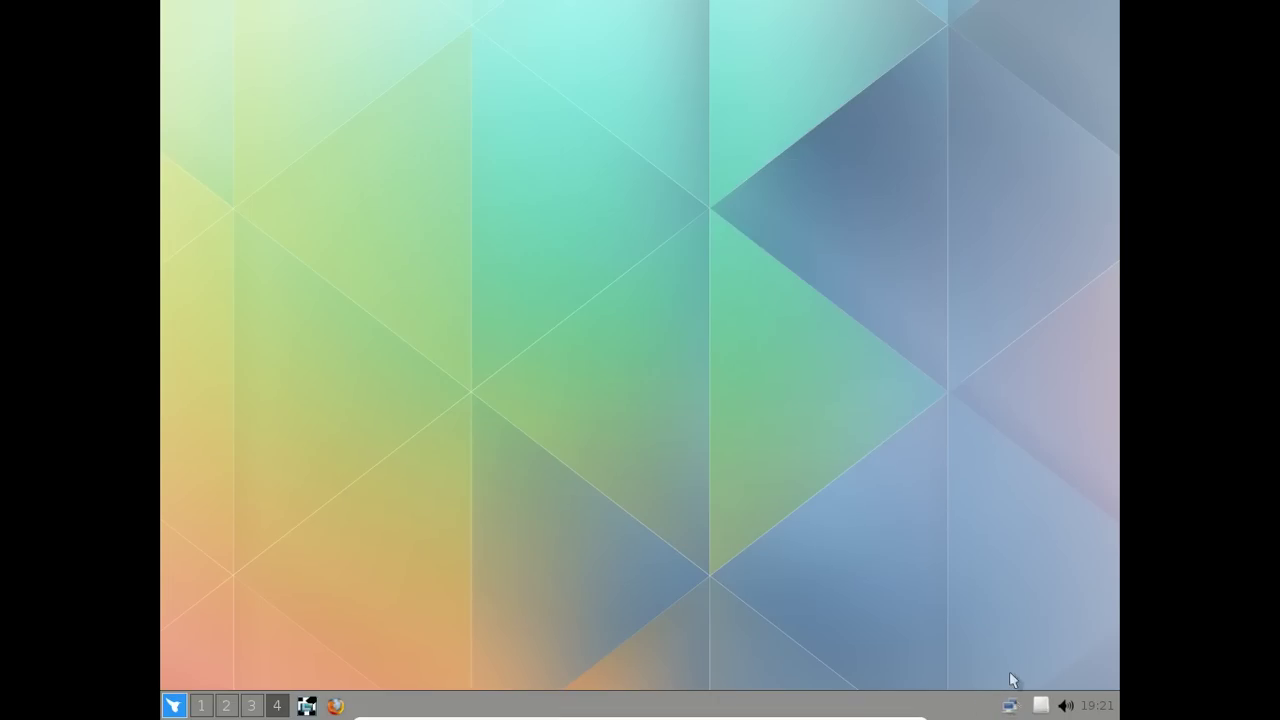
Examine the application menu's preferences, programming, Internet, office and accessories categories under the new theme, then dismiss the menu
left_click(175, 708)
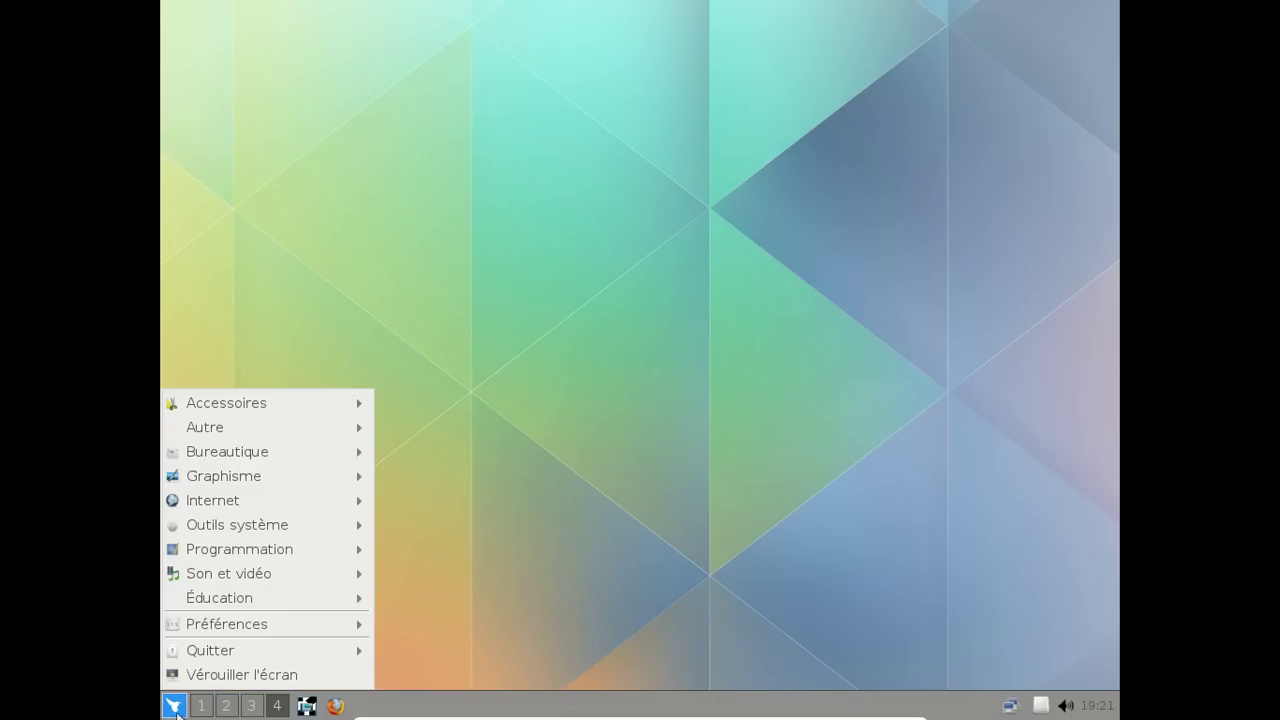
mouse_move(265, 655)
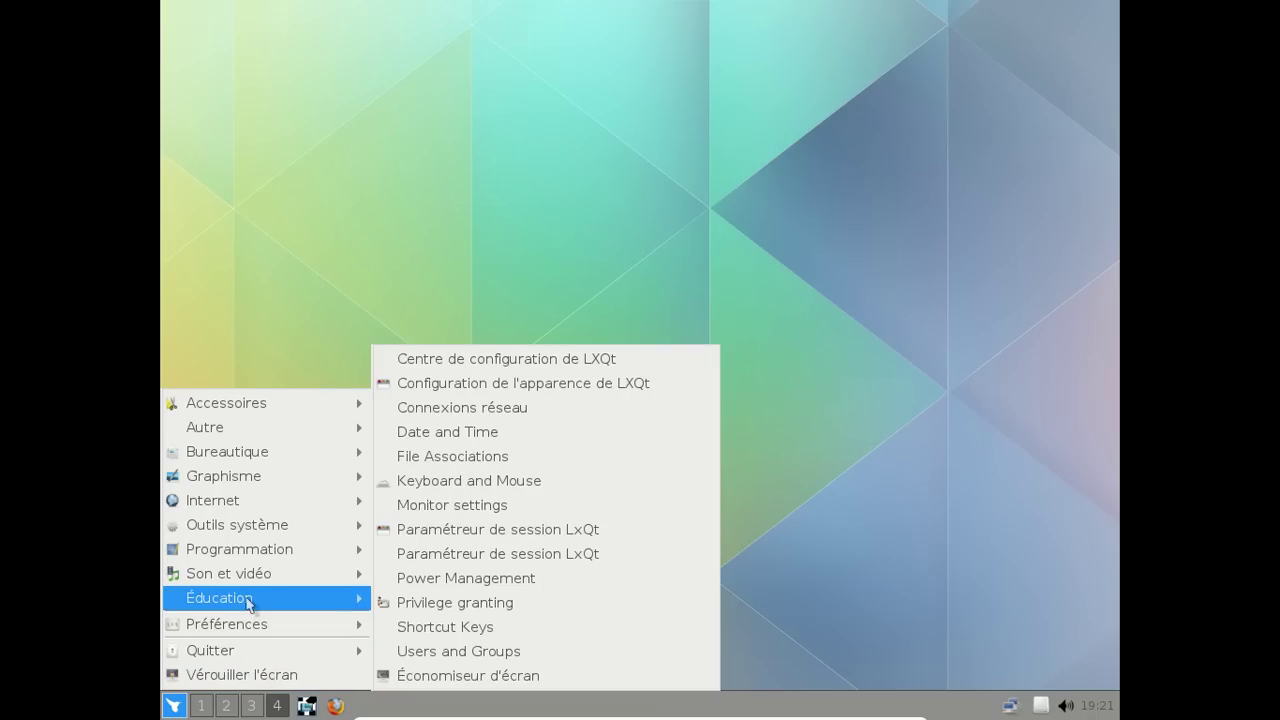
mouse_move(249, 573)
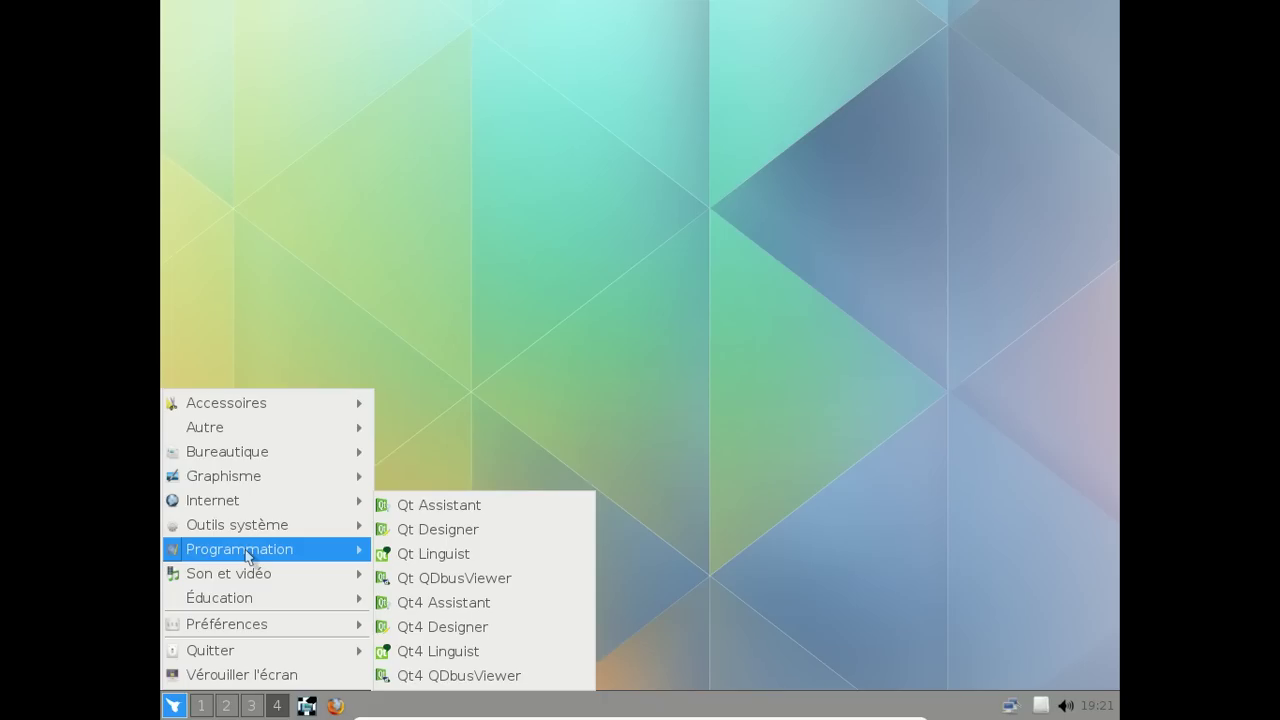
mouse_move(262, 535)
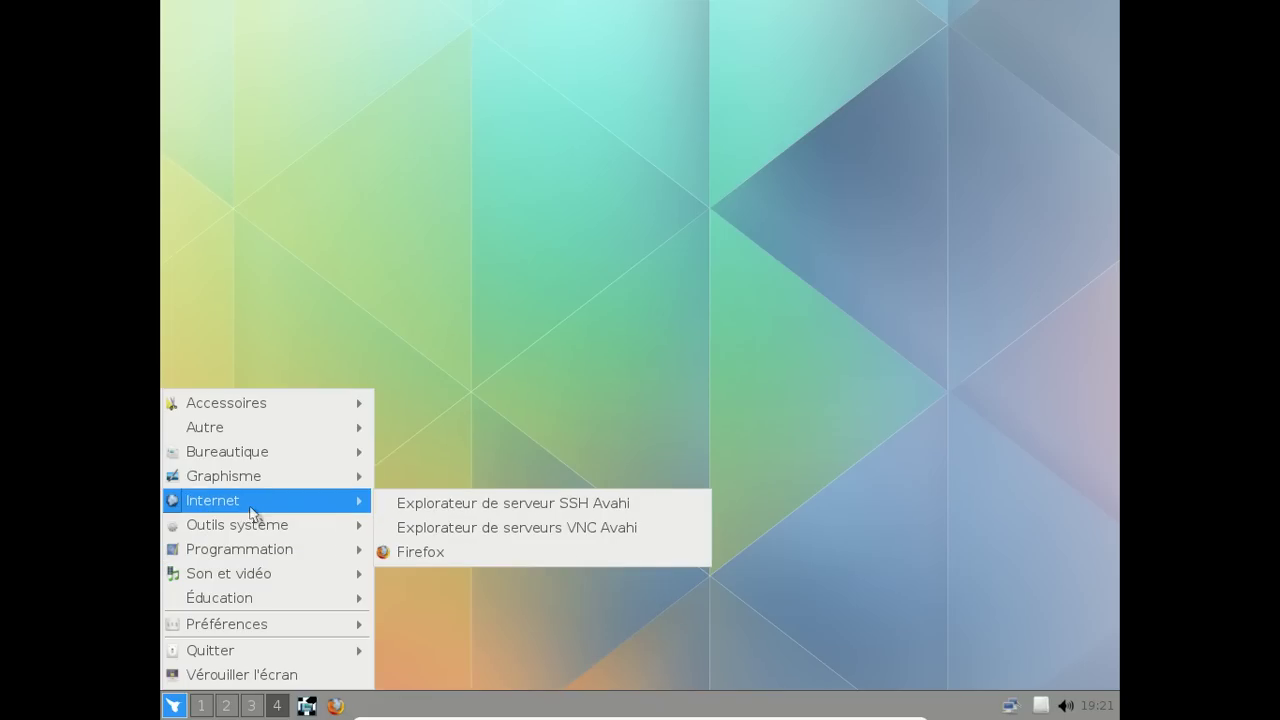
mouse_move(251, 488)
mouse_move(256, 464)
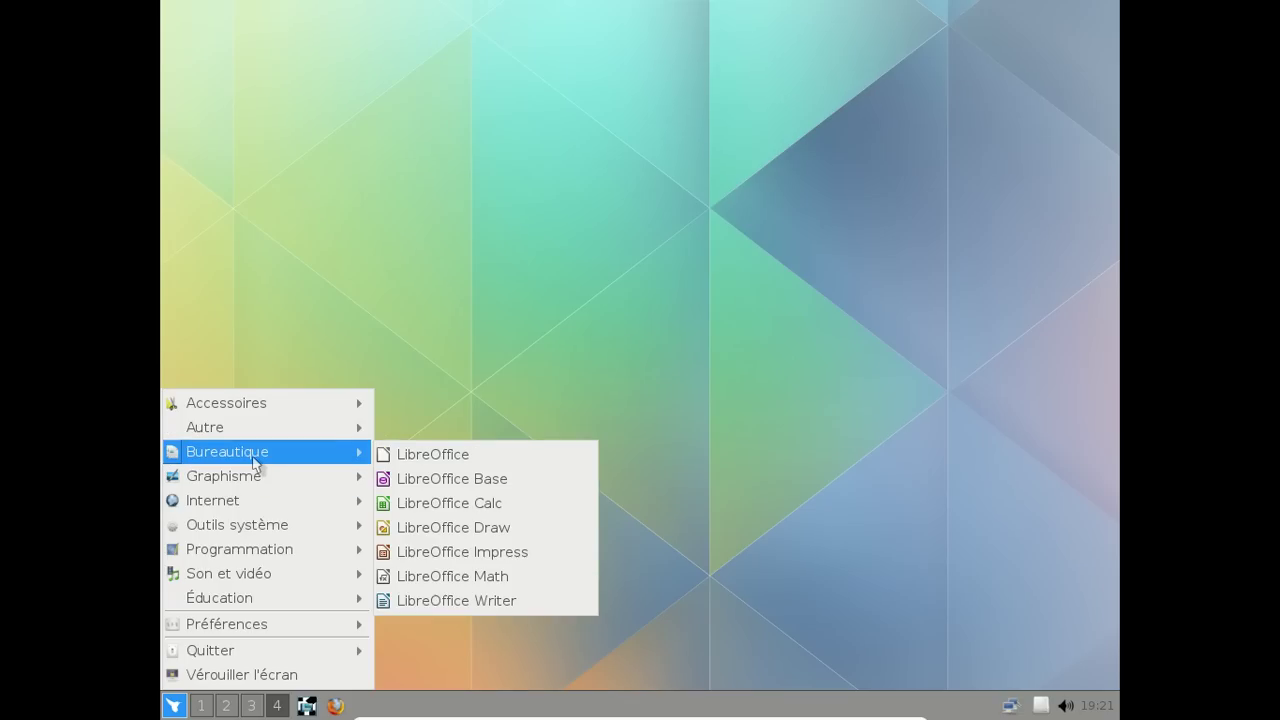
mouse_move(257, 403)
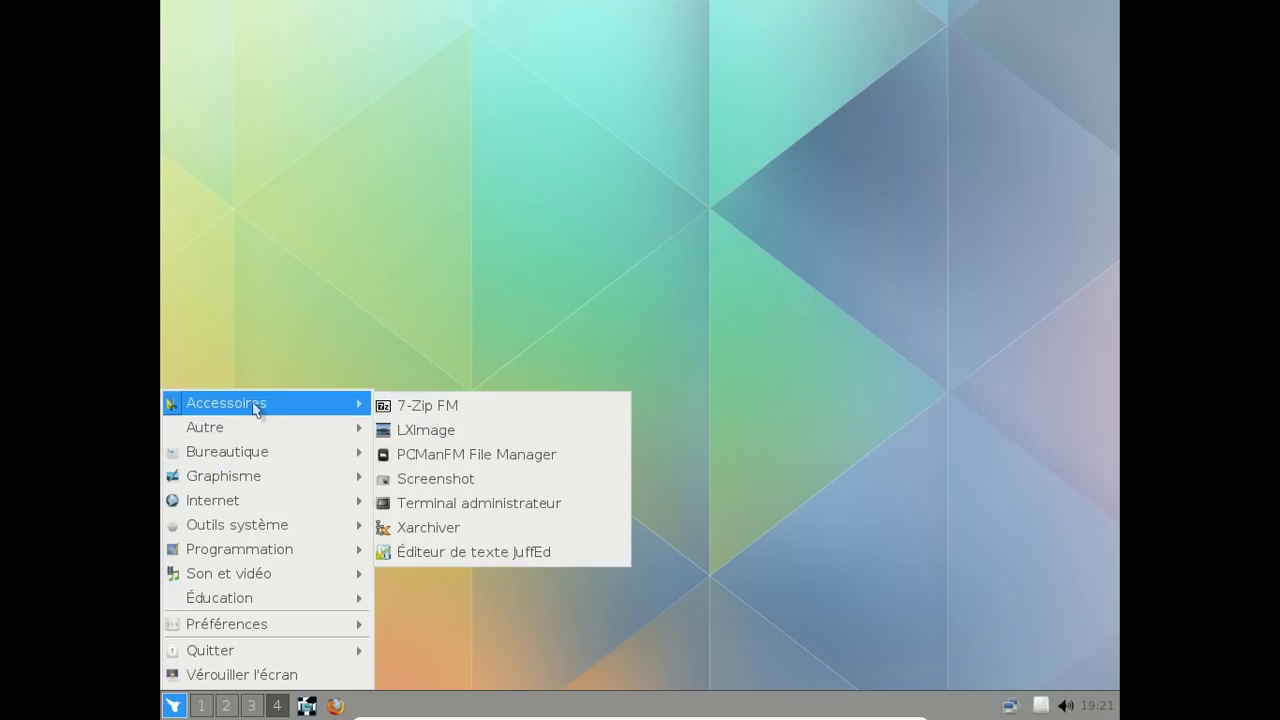
left_click(486, 254)
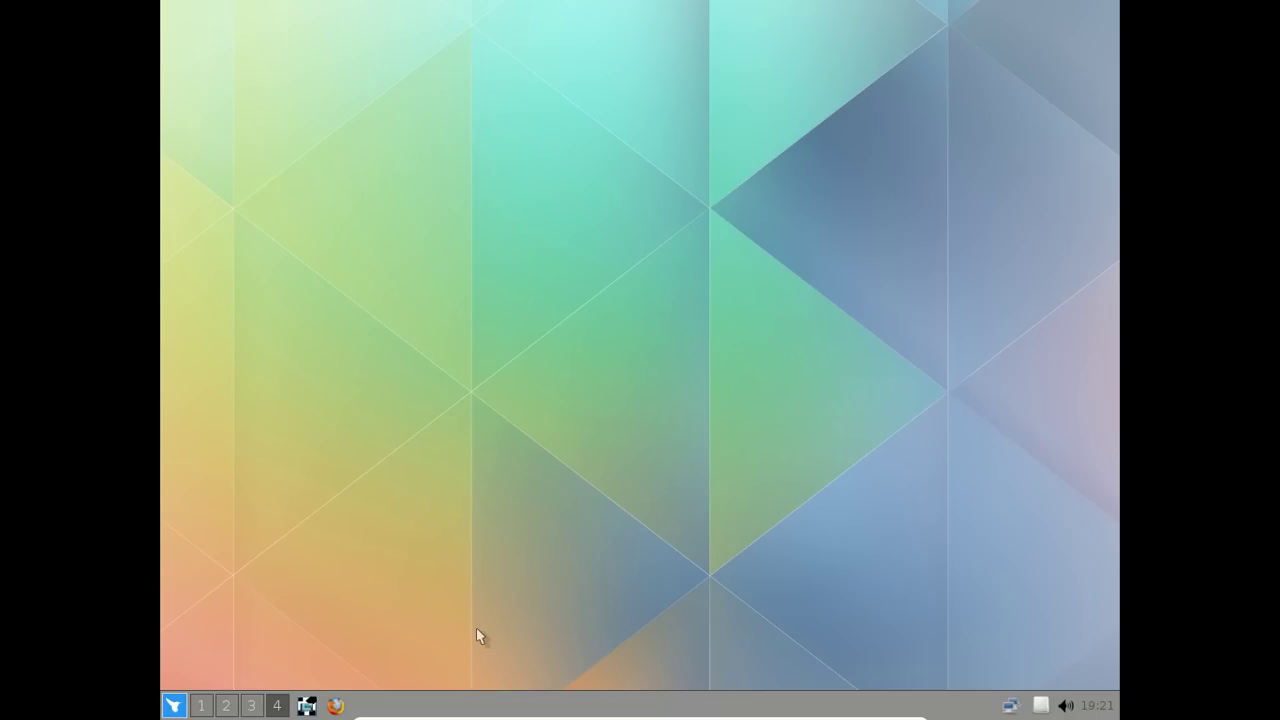
Shut down the LXQt virtual machine, confirming the shutdown, and show the host desktop's message tray
left_click(174, 705)
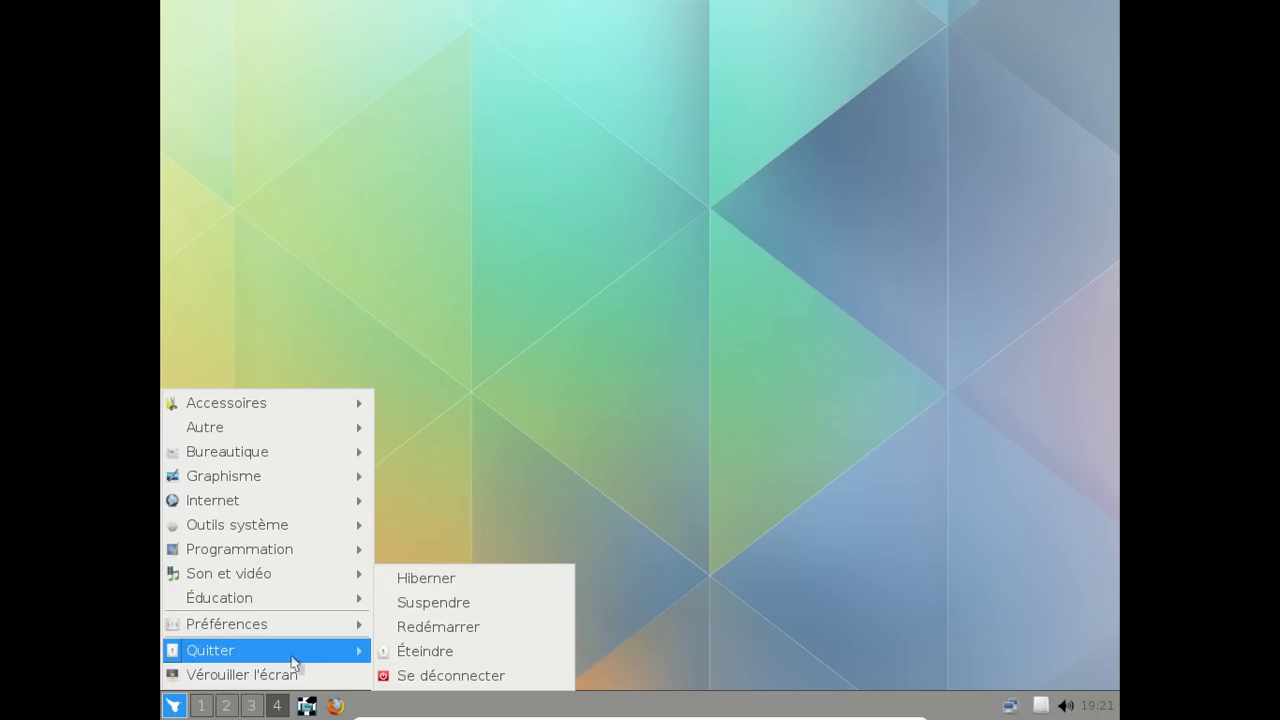
left_click(473, 665)
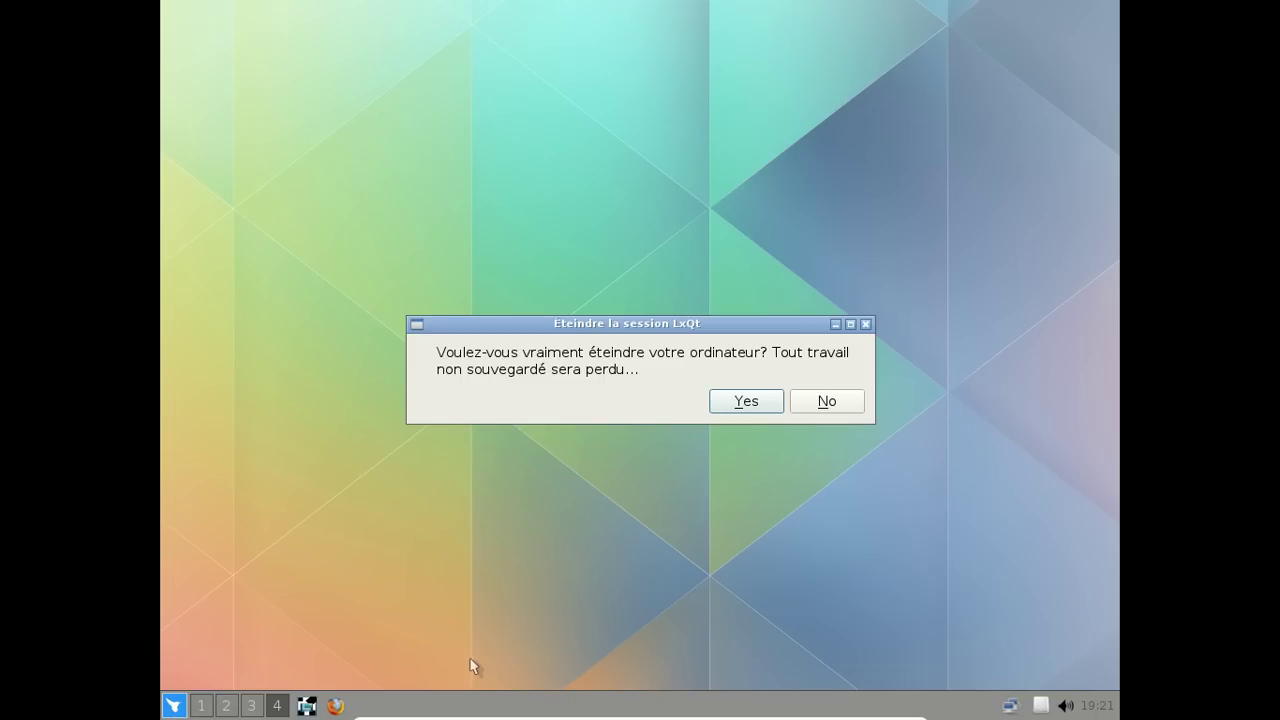
left_click(748, 402)
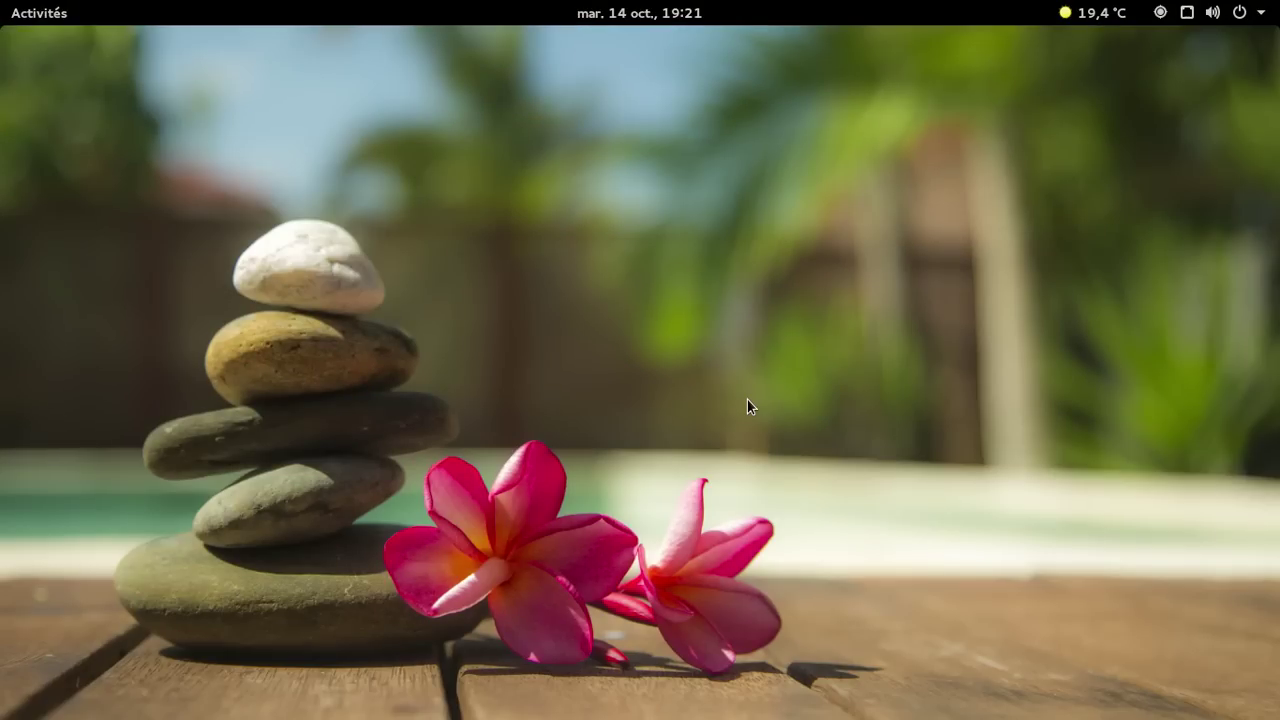
key("super+m")
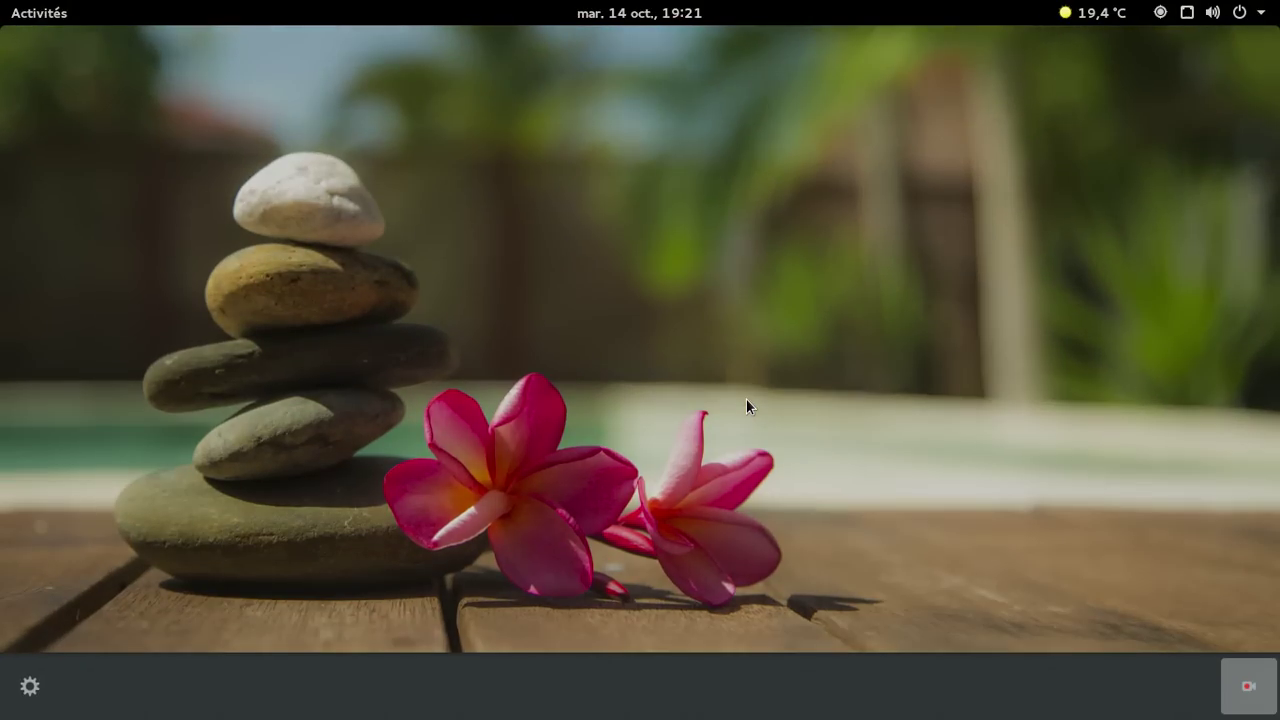